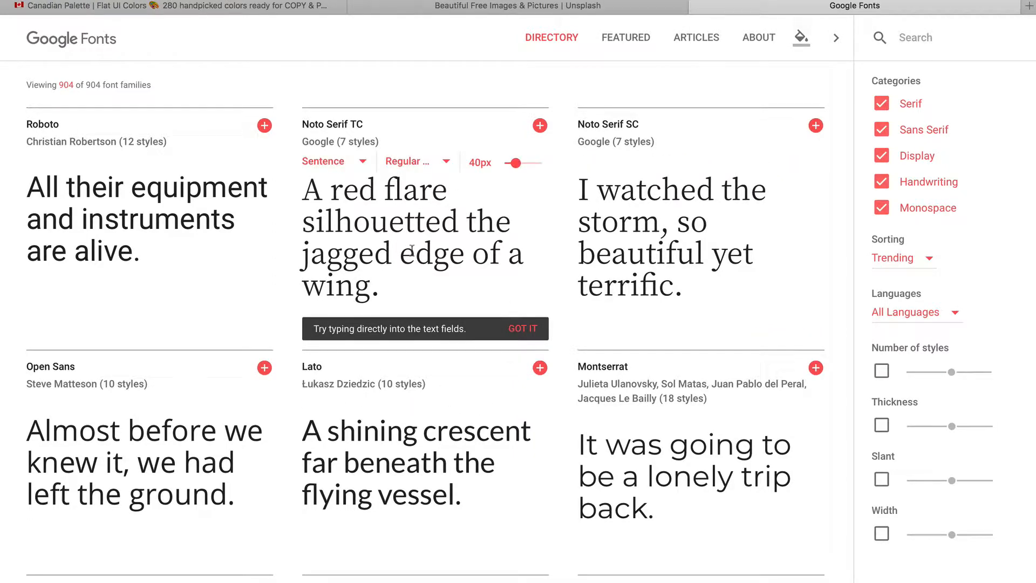
Copy Pastel Red (#ff6b6b) from Safari's Flat UI Colors Canadian palette and return to Axure RP
{"action": "left_click", "coordinate": [567, 10]}
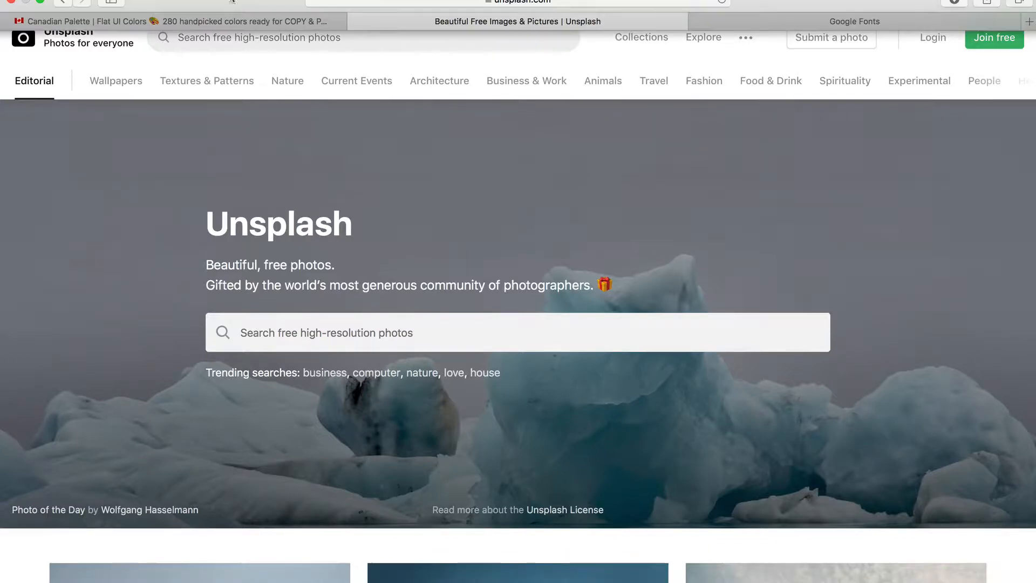
{"action": "left_click", "coordinate": [218, 18]}
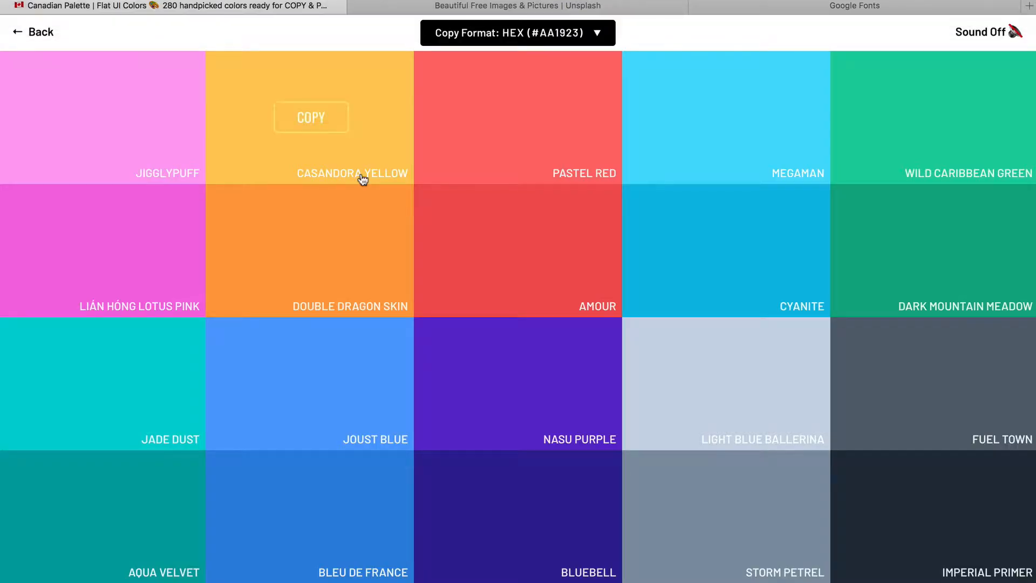
{"action": "left_click", "coordinate": [505, 127]}
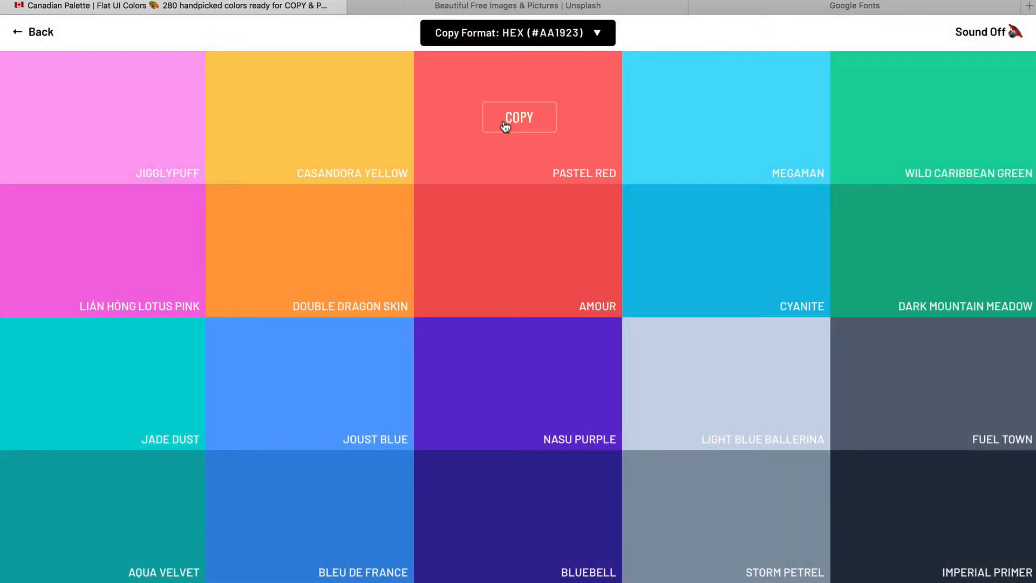
{"action": "key", "text": "ctrl+Left"}
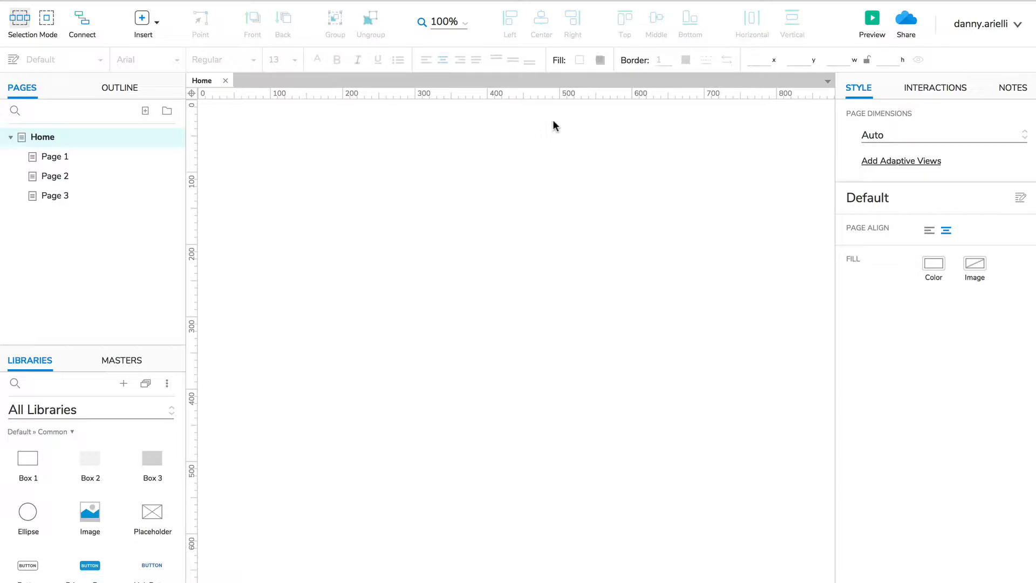
Delete Page 1, Page 2 and Page 3 from the Pages panel
{"action": "left_click", "coordinate": [54, 197]}
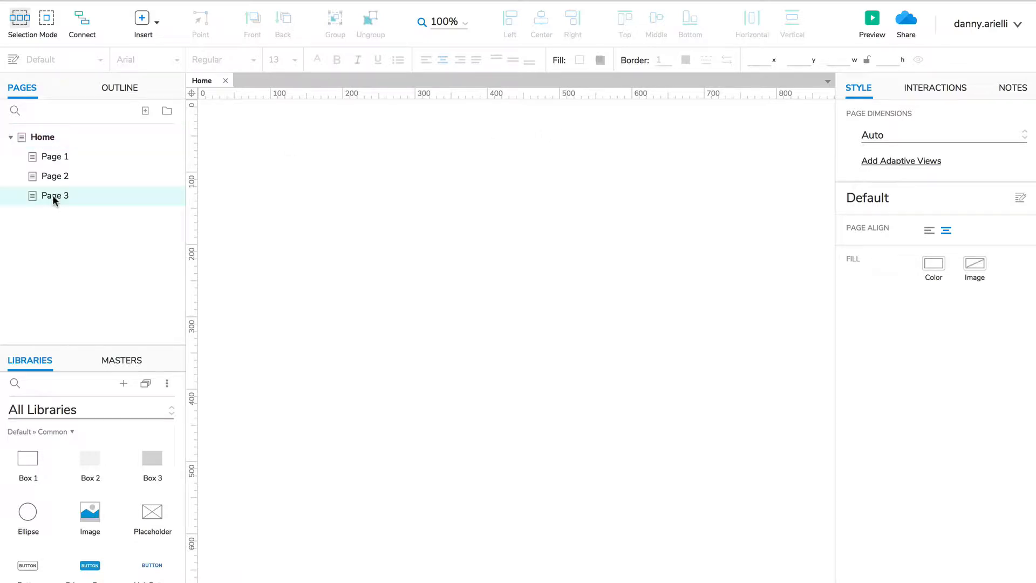
{"action": "left_click", "coordinate": [58, 157], "text": "shift"}
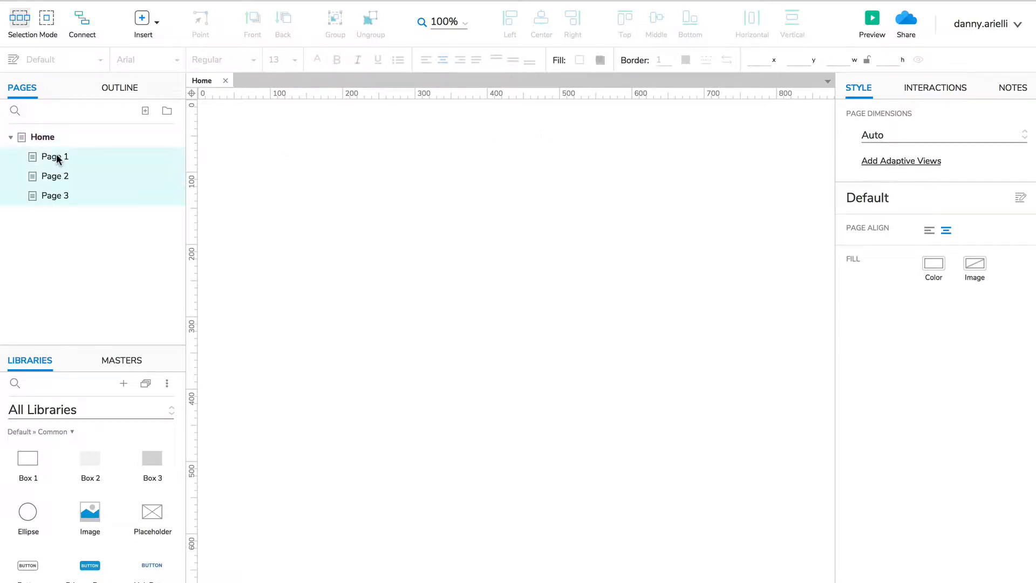
{"action": "key", "text": "Delete"}
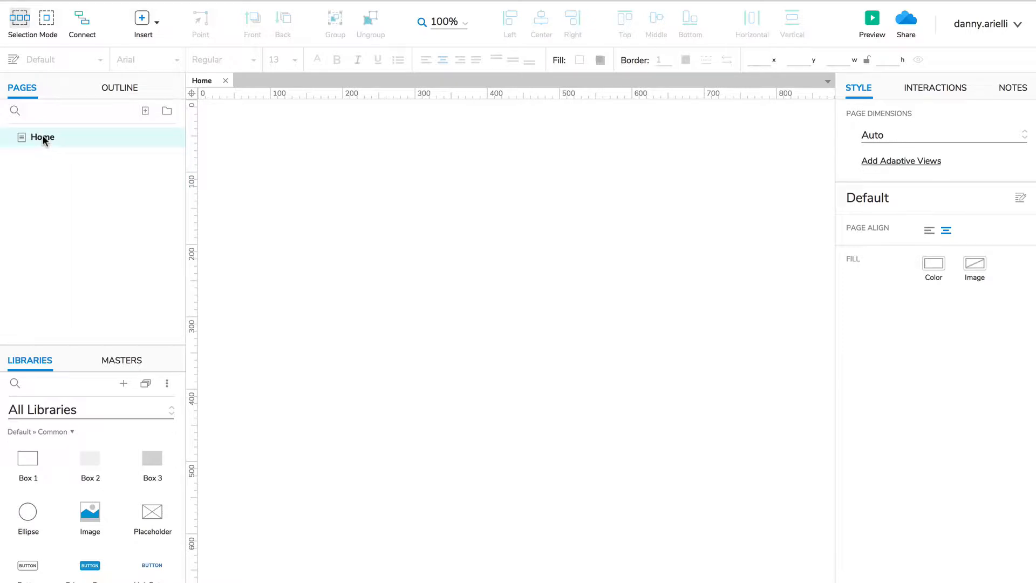
Rename the Home page to 'login'
{"action": "left_click", "coordinate": [42, 137]}
{"action": "key", "text": "BackSpace"}
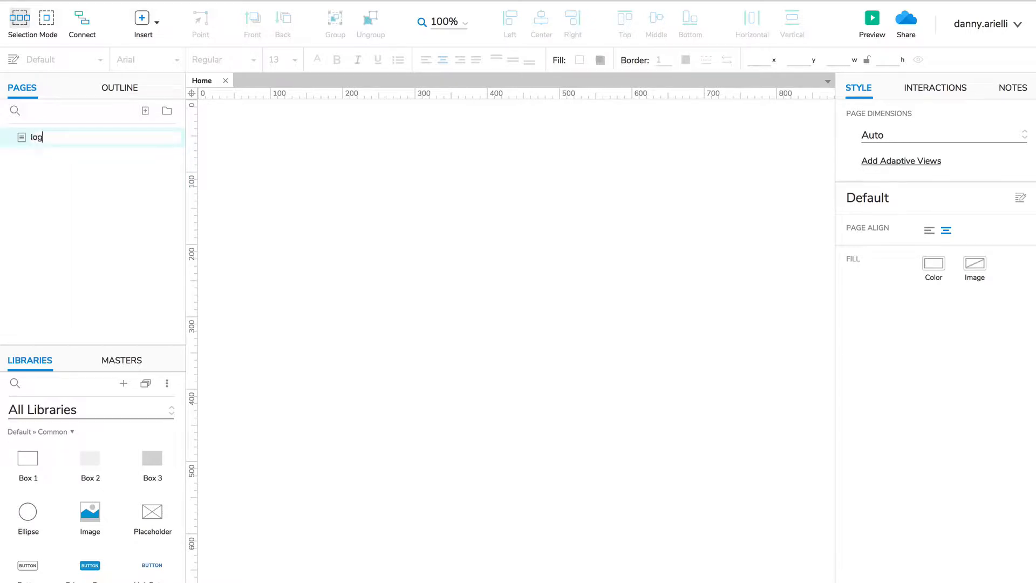
{"action": "type", "text": "login"}
{"action": "key", "text": "Return"}
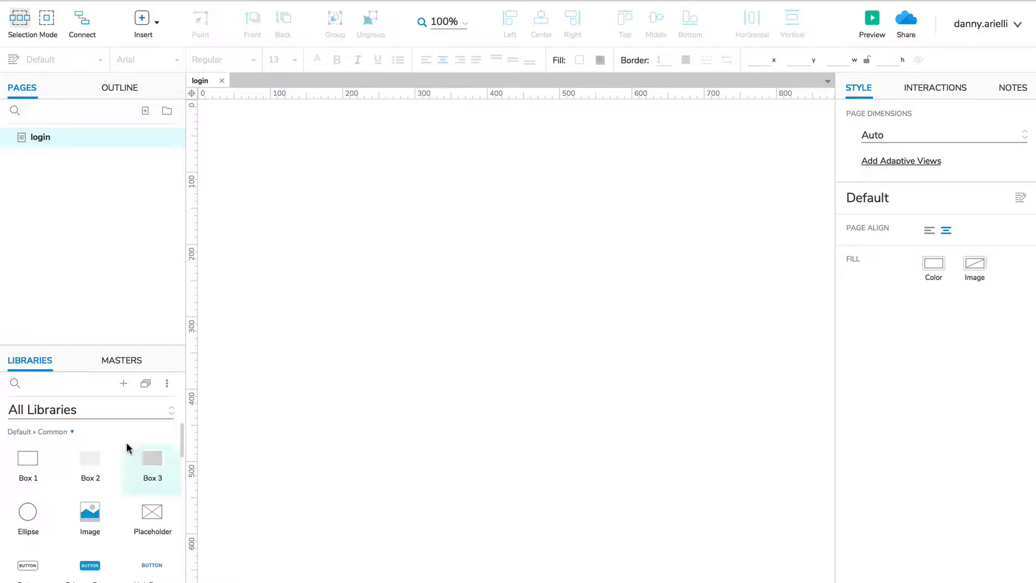
Place an image widget on the page and size it 375 × 667
{"action": "left_click_drag", "start_coordinate": [90, 513], "coordinate": [313, 228]}
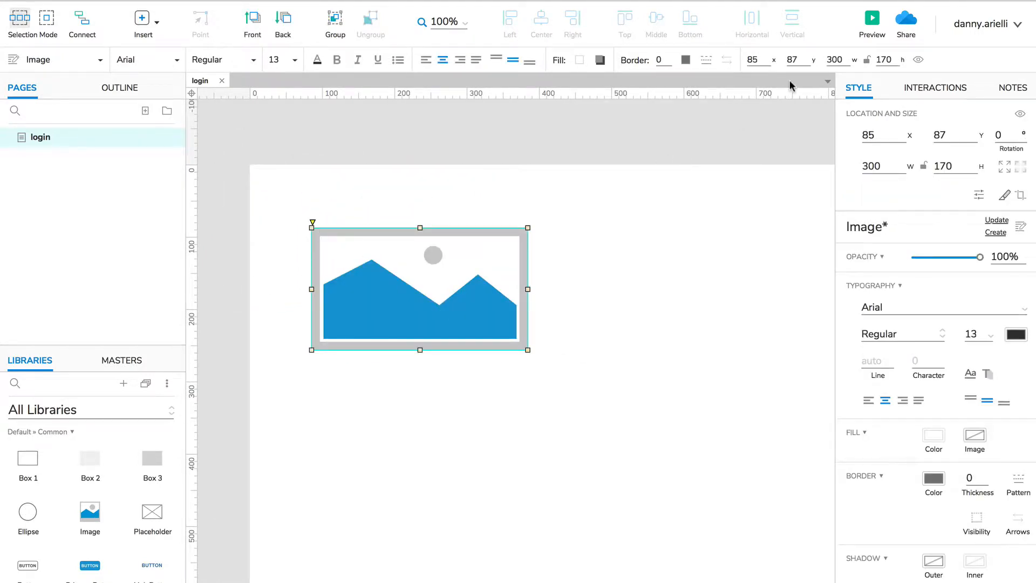
{"action": "left_click", "coordinate": [829, 58]}
{"action": "type", "text": "375"}
{"action": "key", "text": "Tab"}
{"action": "type", "text": "6"}
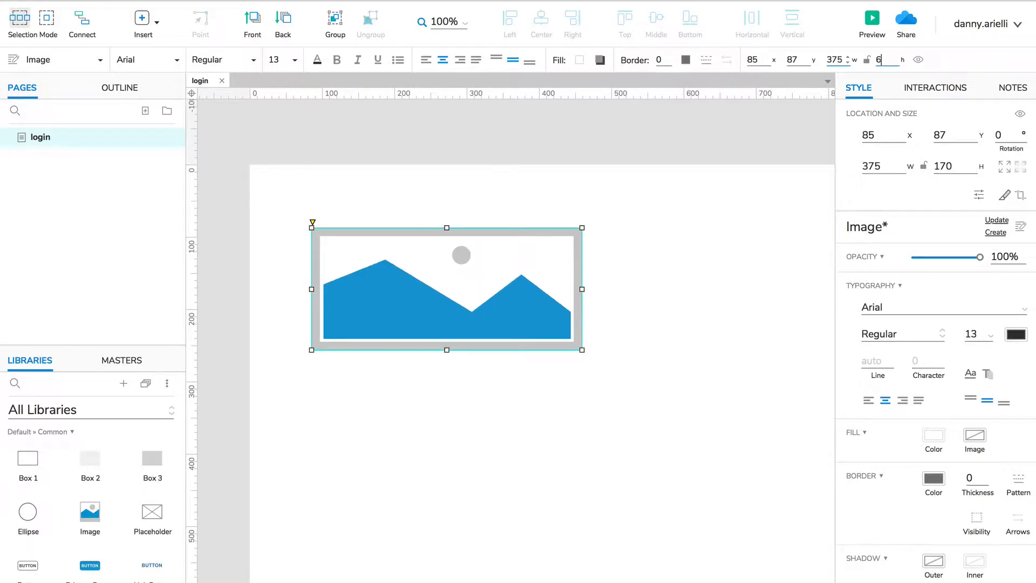
{"action": "key", "text": "Return"}
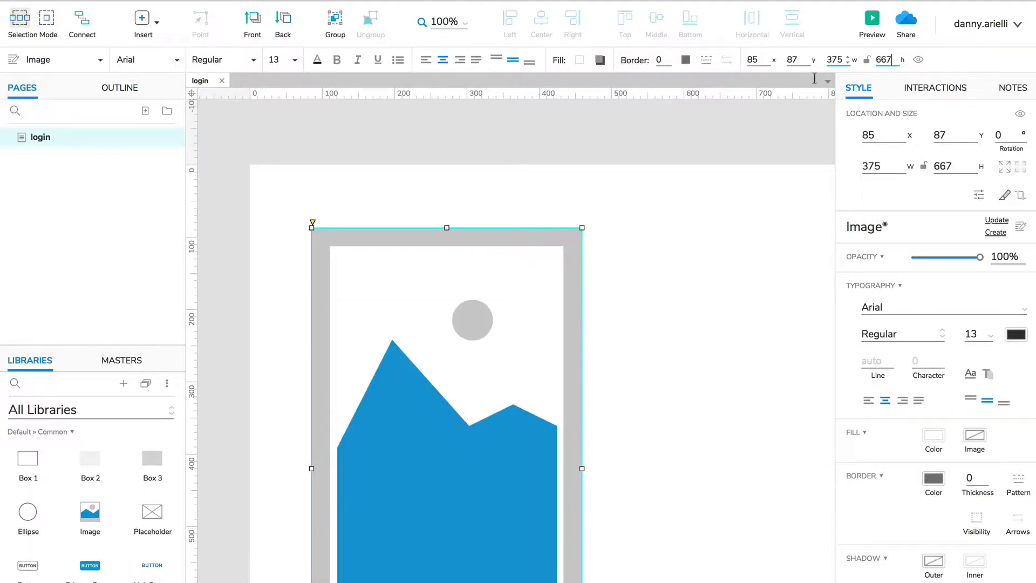
Move the image to position 0, 0 at the page's top-left corner
{"action": "left_click_drag", "start_coordinate": [551, 297], "coordinate": [491, 236]}
{"action": "scroll", "coordinate": [579, 277], "scroll_direction": "down", "scroll_amount": 3}
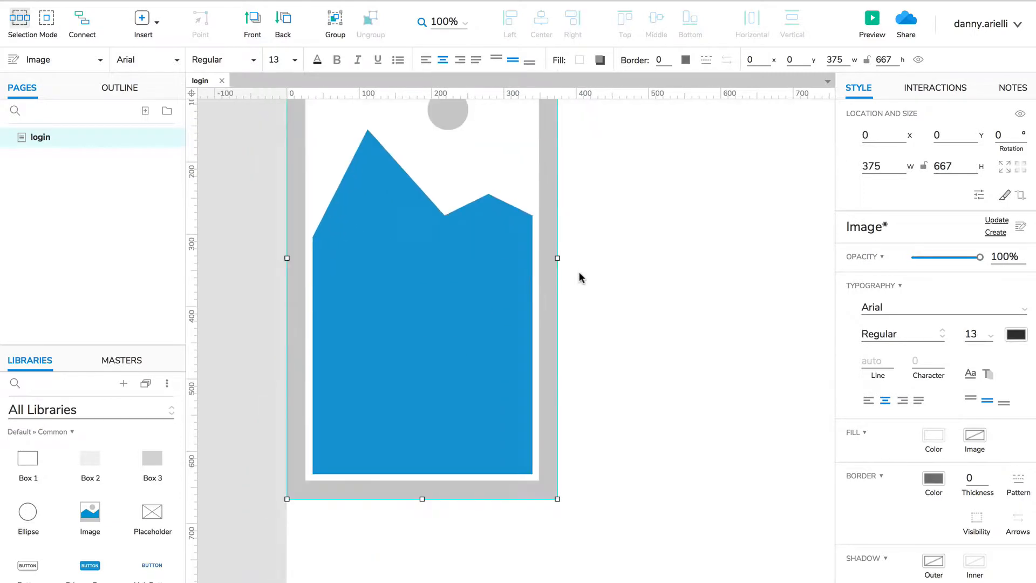
{"action": "scroll", "coordinate": [579, 277], "scroll_direction": "up", "scroll_amount": 1}
{"action": "scroll", "coordinate": [579, 277], "scroll_direction": "right", "scroll_amount": 1}
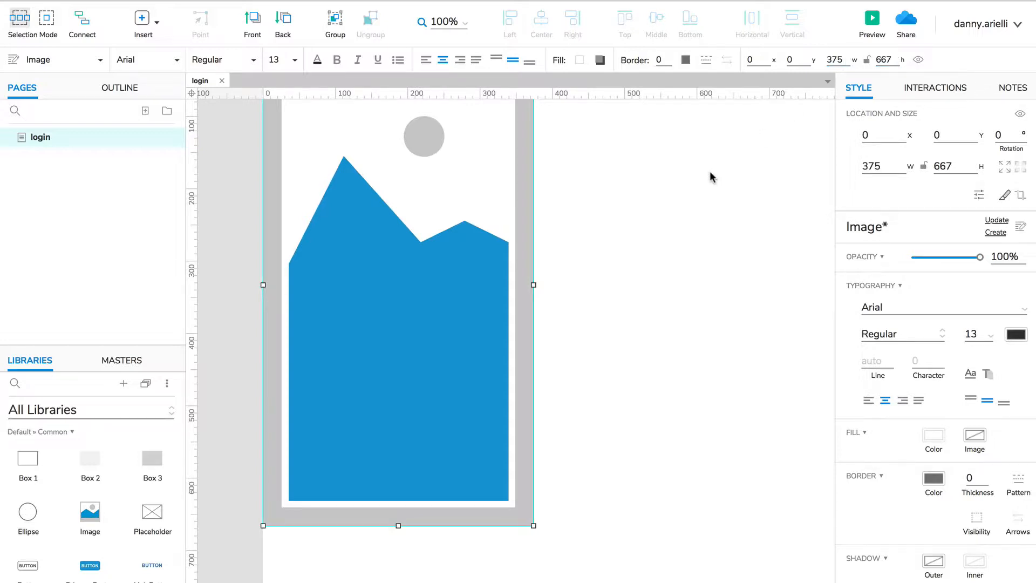
{"action": "scroll", "coordinate": [648, 216], "scroll_direction": "up", "scroll_amount": 3}
{"action": "scroll", "coordinate": [648, 216], "scroll_direction": "left", "scroll_amount": 1}
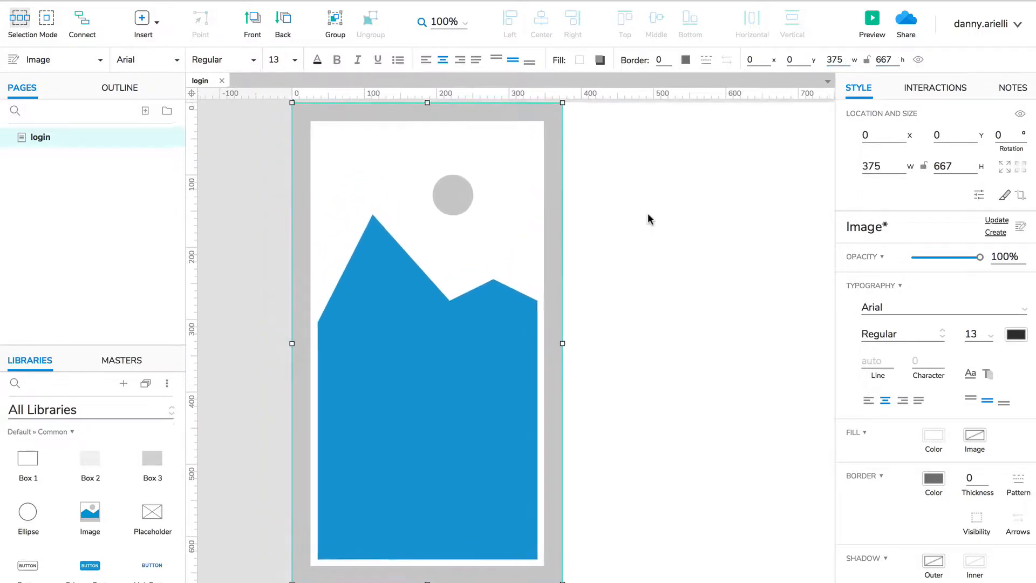
{"action": "scroll", "coordinate": [647, 213], "scroll_direction": "right", "scroll_amount": 1}
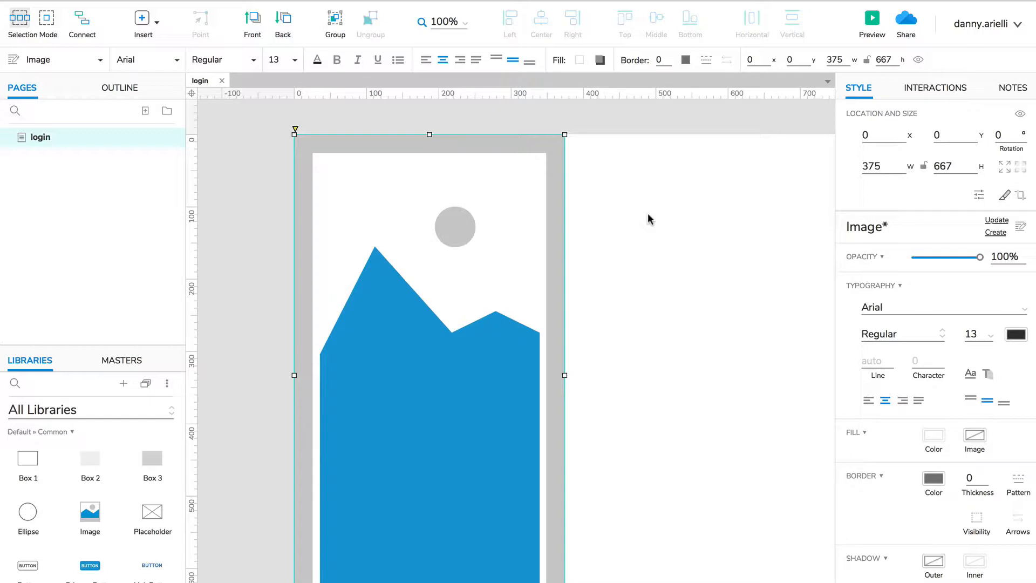
{"action": "left_click", "coordinate": [622, 227]}
{"action": "scroll", "coordinate": [622, 227], "scroll_direction": "down", "scroll_amount": 1}
{"action": "scroll", "coordinate": [621, 226], "scroll_direction": "left", "scroll_amount": 1}
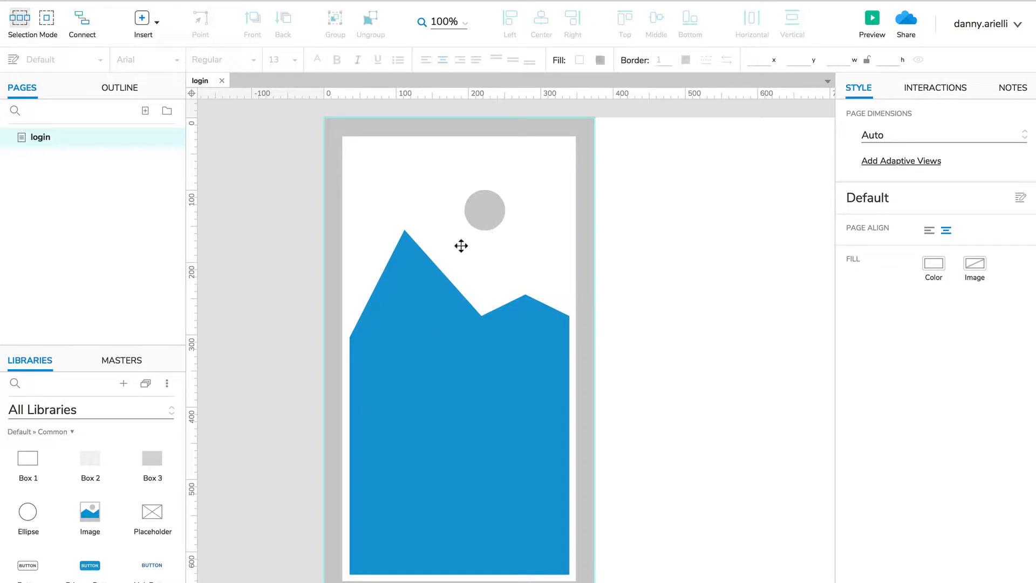
Add a 375-wide box stretched over the lower part of the image
{"action": "left_click_drag", "start_coordinate": [95, 472], "coordinate": [323, 290]}
{"action": "left_click_drag", "start_coordinate": [540, 353], "coordinate": [594, 351]}
{"action": "left_click_drag", "start_coordinate": [455, 412], "coordinate": [456, 582]}
{"action": "left_click_drag", "start_coordinate": [459, 289], "coordinate": [459, 235]}
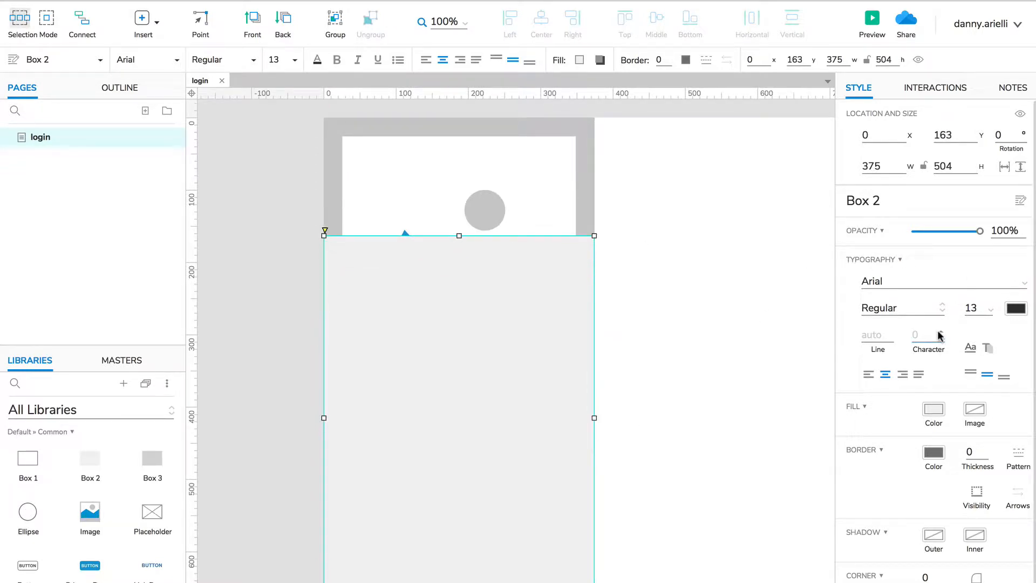
Fill the box with a linear gradient from white to fully transparent
{"action": "left_click", "coordinate": [937, 409]}
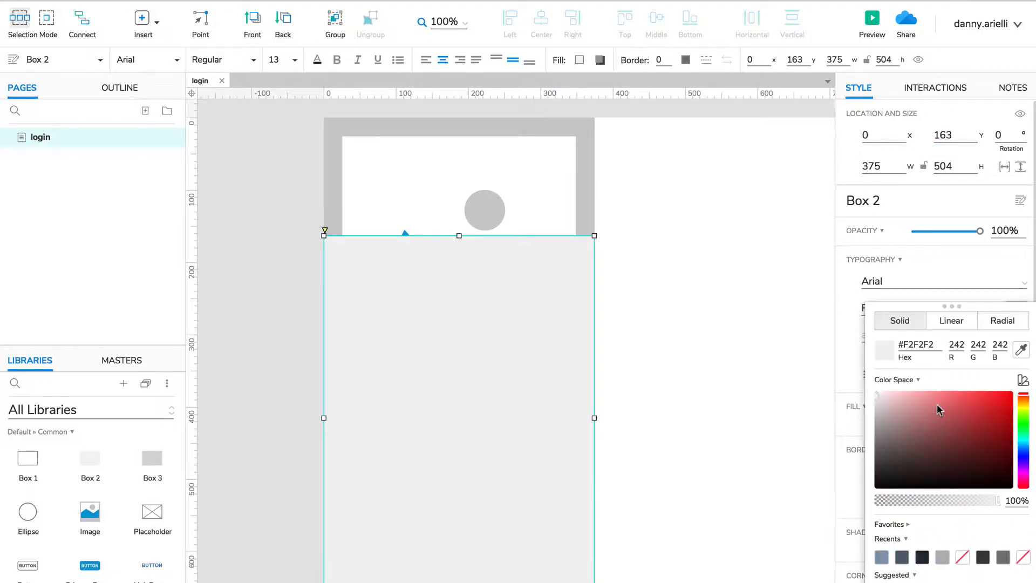
{"action": "left_click", "coordinate": [951, 321]}
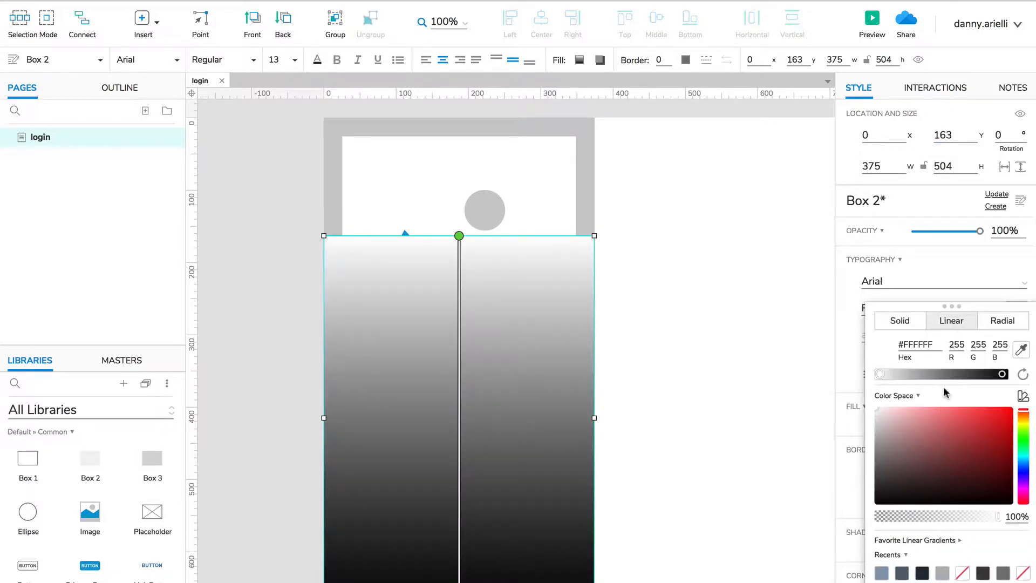
{"action": "left_click", "coordinate": [1000, 375]}
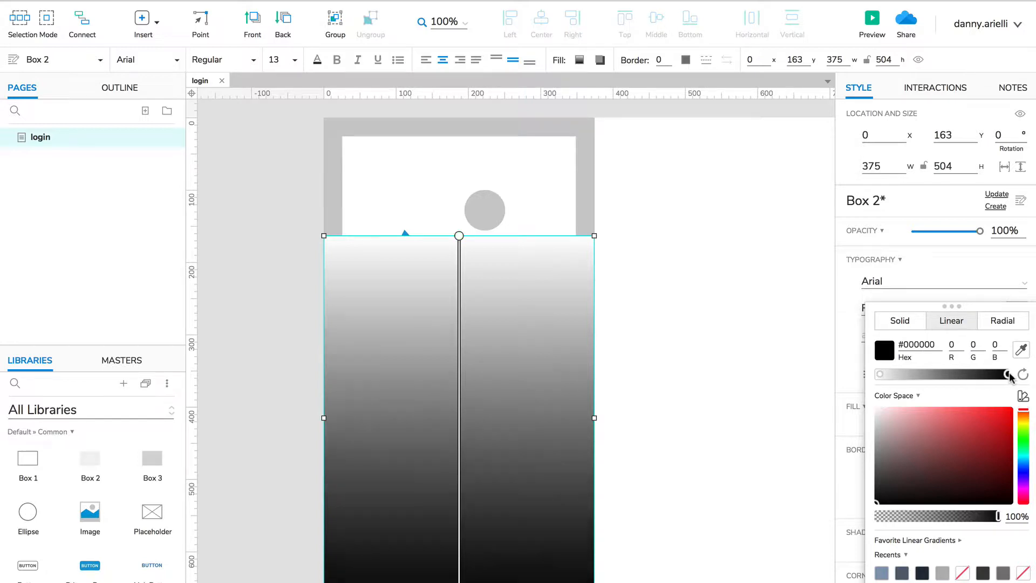
{"action": "left_click_drag", "start_coordinate": [973, 411], "coordinate": [840, 384]}
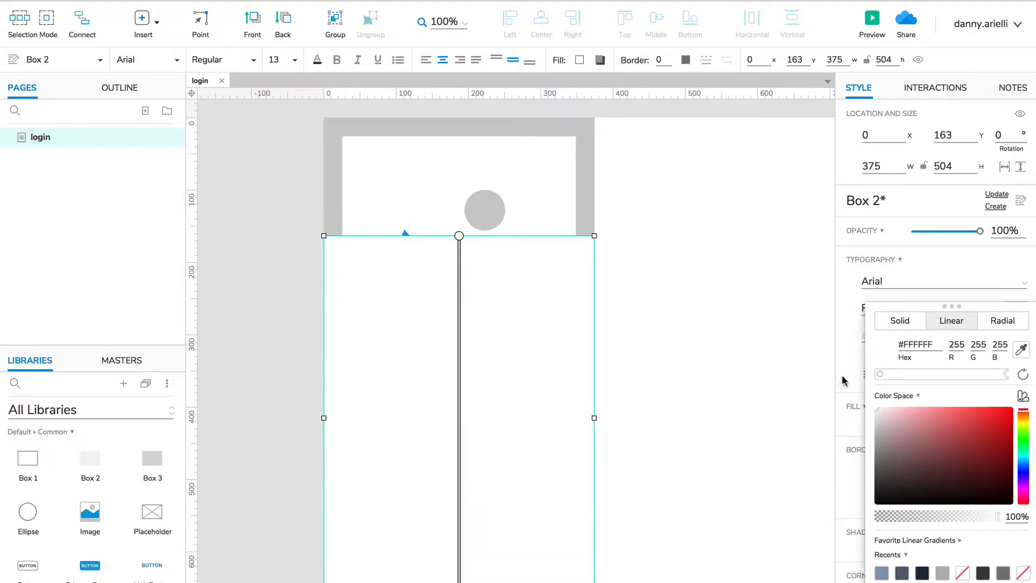
{"action": "left_click", "coordinate": [879, 373]}
{"action": "left_click_drag", "start_coordinate": [886, 518], "coordinate": [840, 519]}
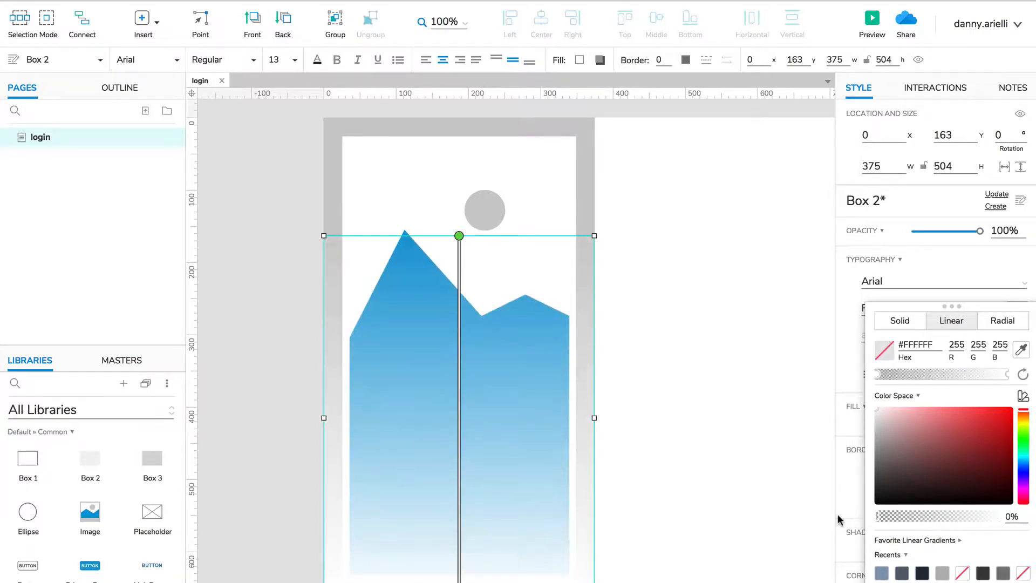
{"action": "left_click", "coordinate": [680, 441]}
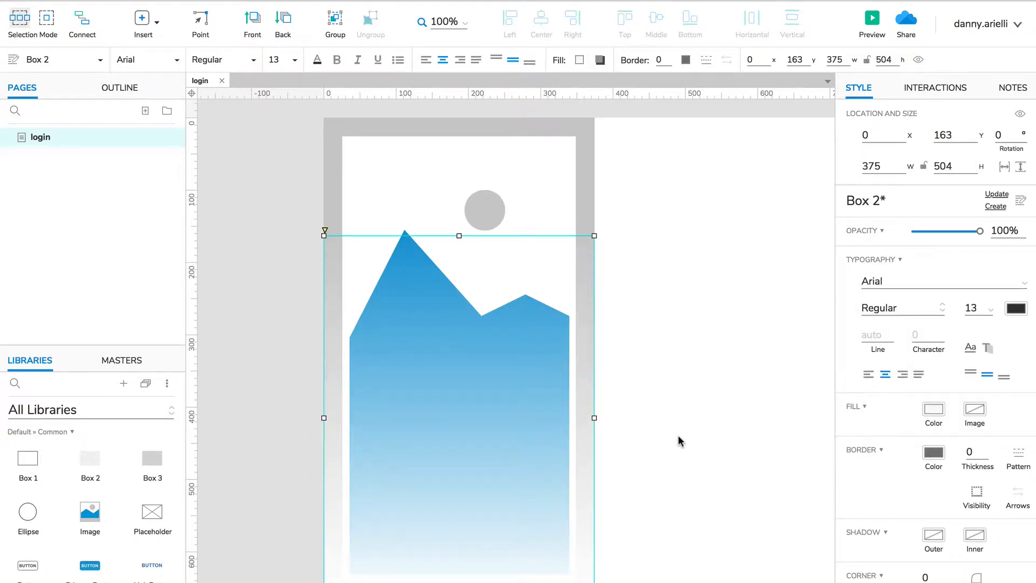
{"action": "left_click", "coordinate": [679, 441]}
Add guides at y 667 and x 375 marking the phone frame's bottom and right edges
{"action": "scroll", "coordinate": [678, 440], "scroll_direction": "down", "scroll_amount": 3}
{"action": "left_click", "coordinate": [518, 368]}
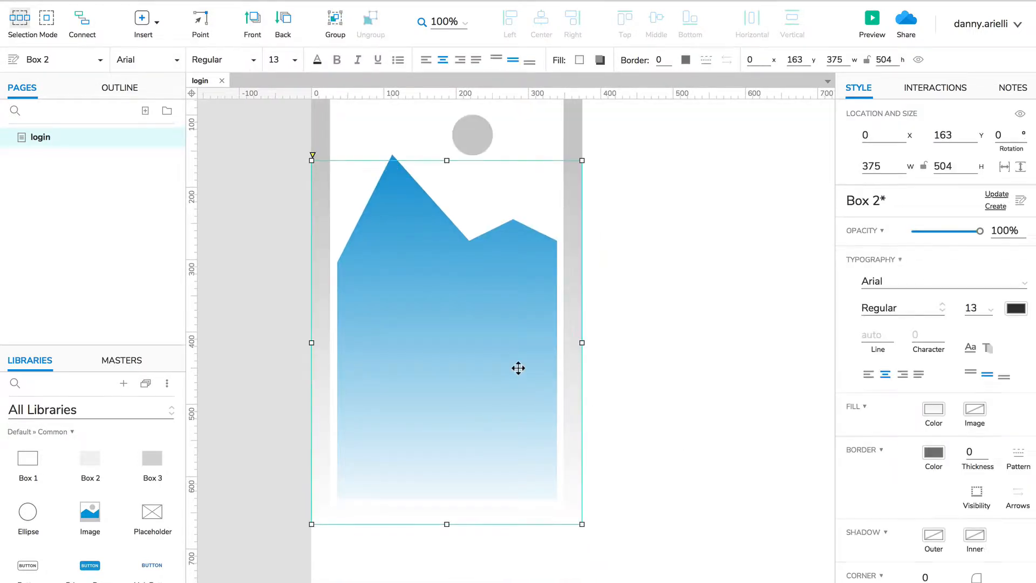
{"action": "left_click_drag", "start_coordinate": [613, 95], "coordinate": [615, 527]}
{"action": "left_click_drag", "start_coordinate": [190, 352], "coordinate": [581, 349]}
{"action": "scroll", "coordinate": [583, 202], "scroll_direction": "up", "scroll_amount": 3}
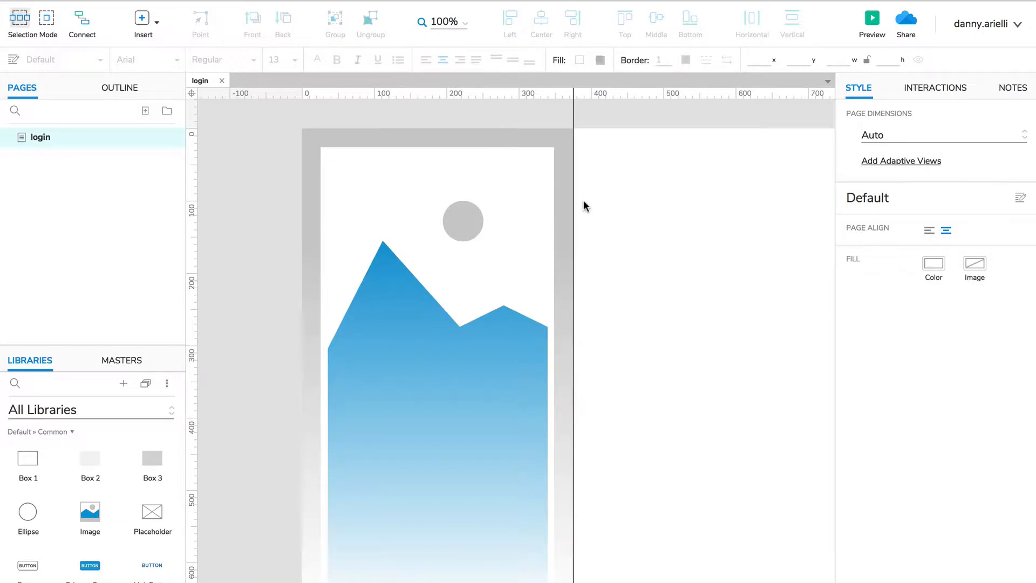
Search Unsplash for 'sport' photos
{"action": "key", "text": "ctrl+Right"}
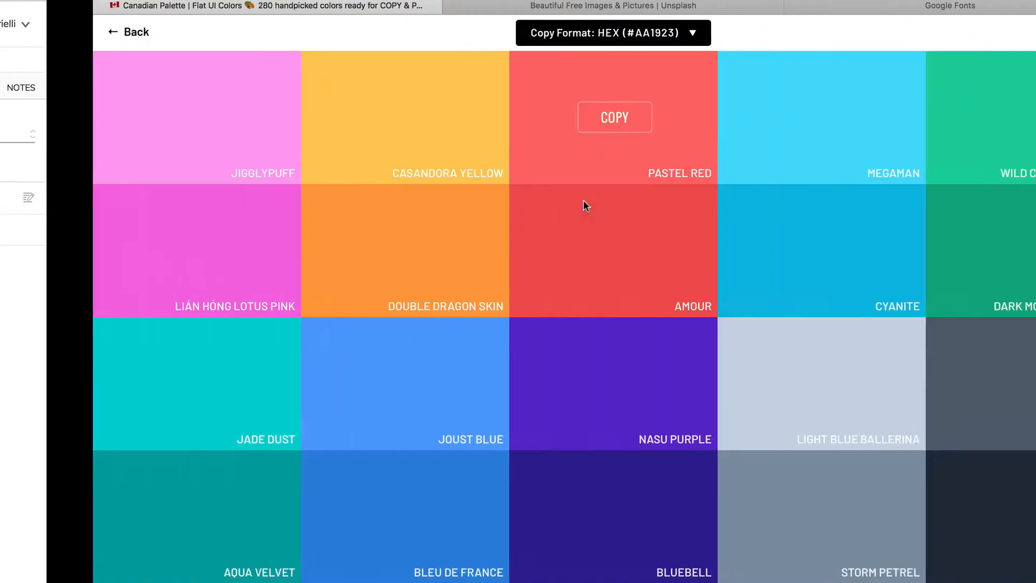
{"action": "left_click", "coordinate": [556, 6]}
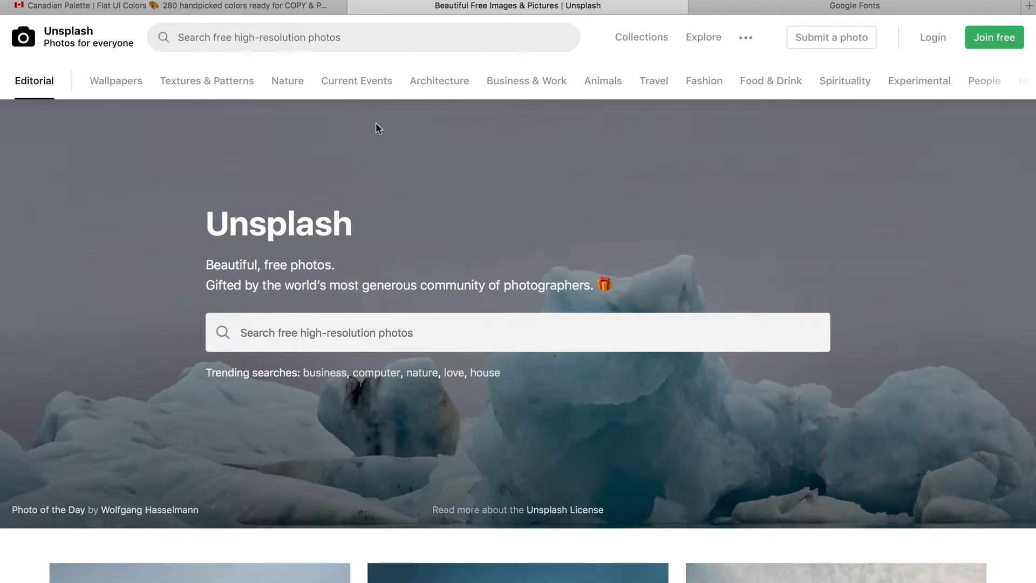
{"action": "left_click", "coordinate": [376, 37]}
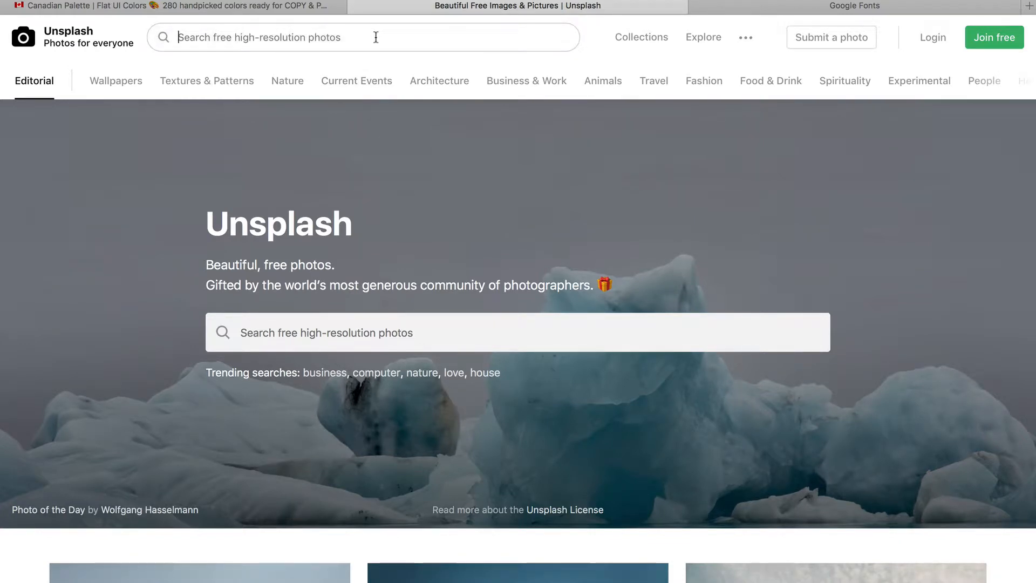
{"action": "type", "text": "sport"}
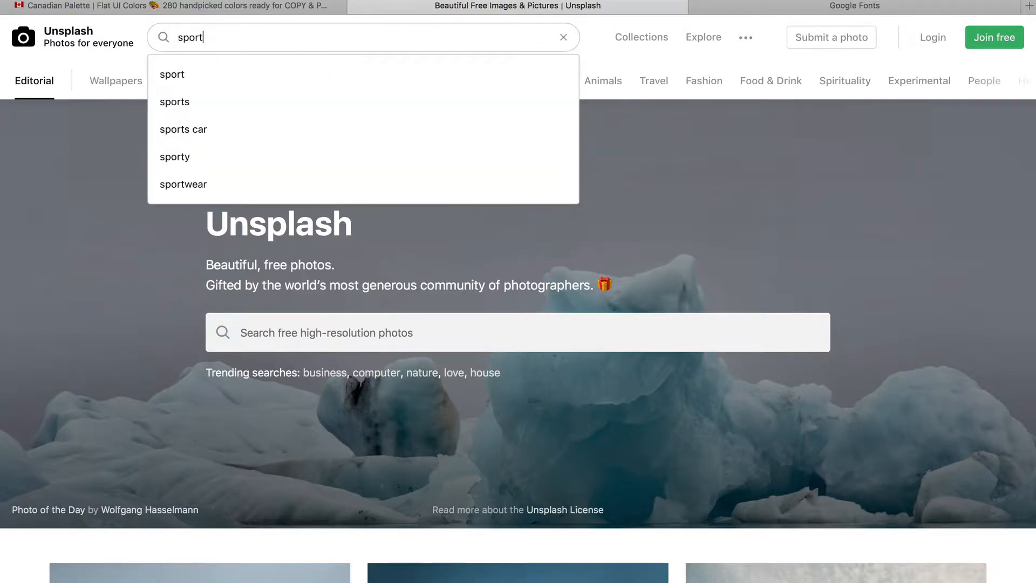
{"action": "key", "text": "Return"}
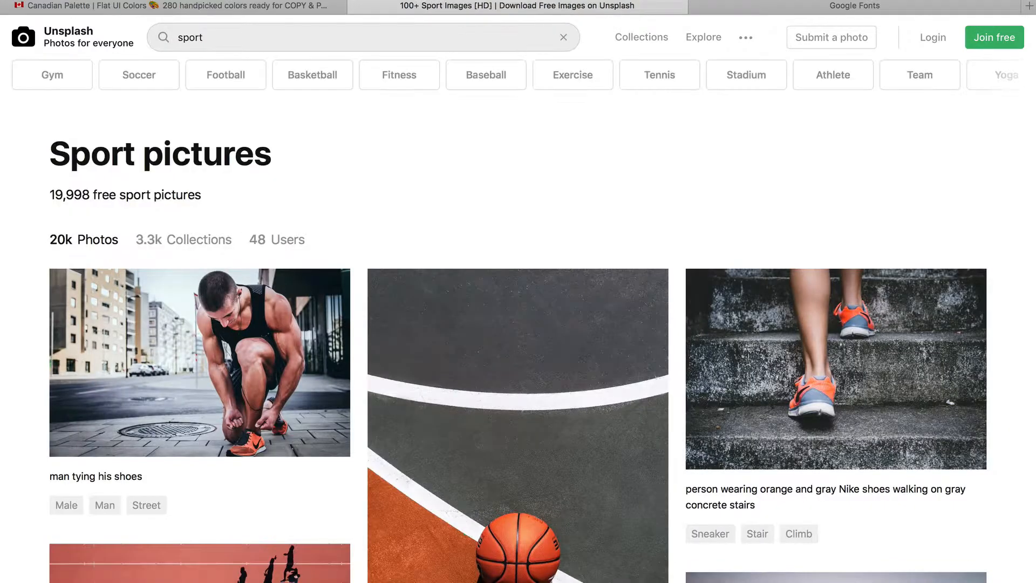
Download the jumping-woman photo and open it in Photoshop
{"action": "scroll", "coordinate": [426, 150], "scroll_direction": "down", "scroll_amount": 20}
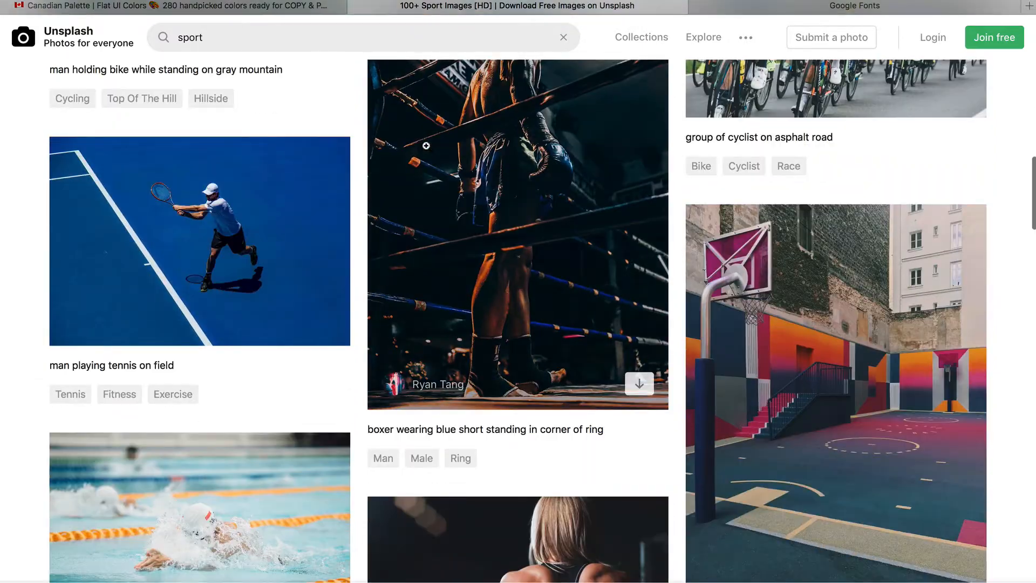
{"action": "scroll", "coordinate": [426, 146], "scroll_direction": "down", "scroll_amount": 15}
{"action": "scroll", "coordinate": [426, 146], "scroll_direction": "down", "scroll_amount": 4}
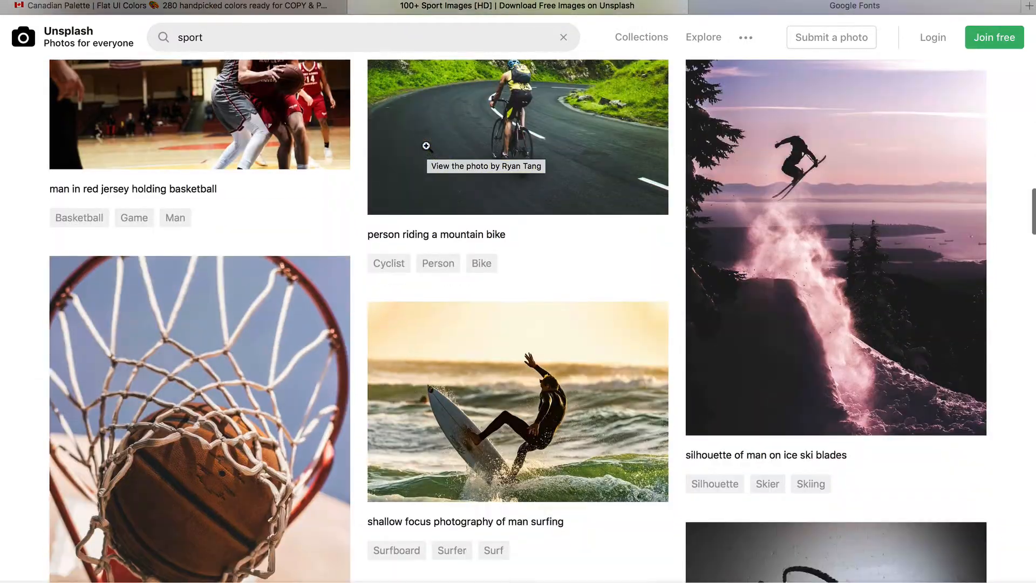
{"action": "scroll", "coordinate": [426, 146], "scroll_direction": "up", "scroll_amount": 4}
{"action": "scroll", "coordinate": [425, 146], "scroll_direction": "down", "scroll_amount": 1}
{"action": "scroll", "coordinate": [426, 146], "scroll_direction": "down", "scroll_amount": 20}
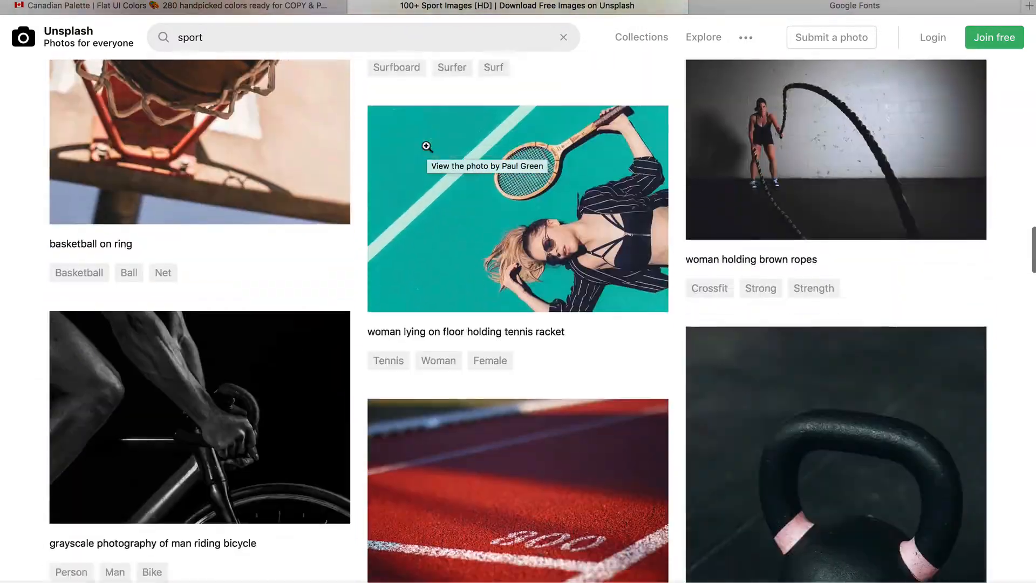
{"action": "scroll", "coordinate": [426, 145], "scroll_direction": "up", "scroll_amount": 20}
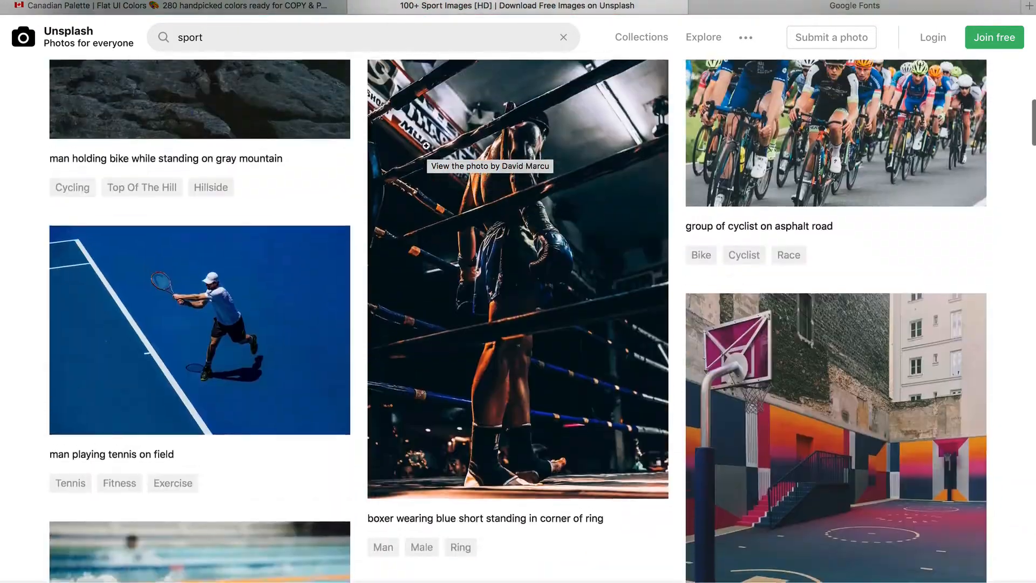
{"action": "scroll", "coordinate": [426, 146], "scroll_direction": "up", "scroll_amount": 6}
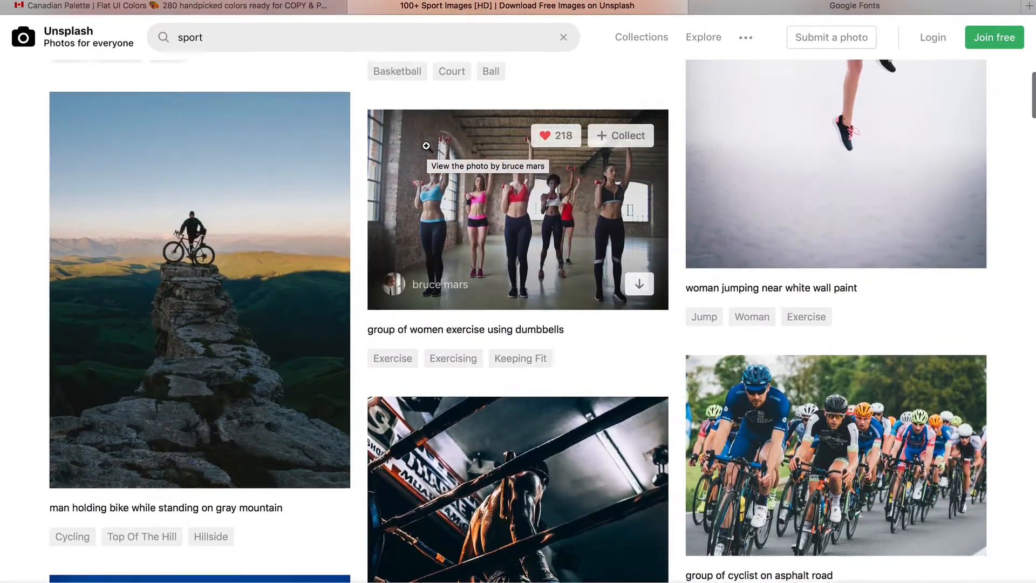
{"action": "scroll", "coordinate": [426, 161], "scroll_direction": "down", "scroll_amount": 1}
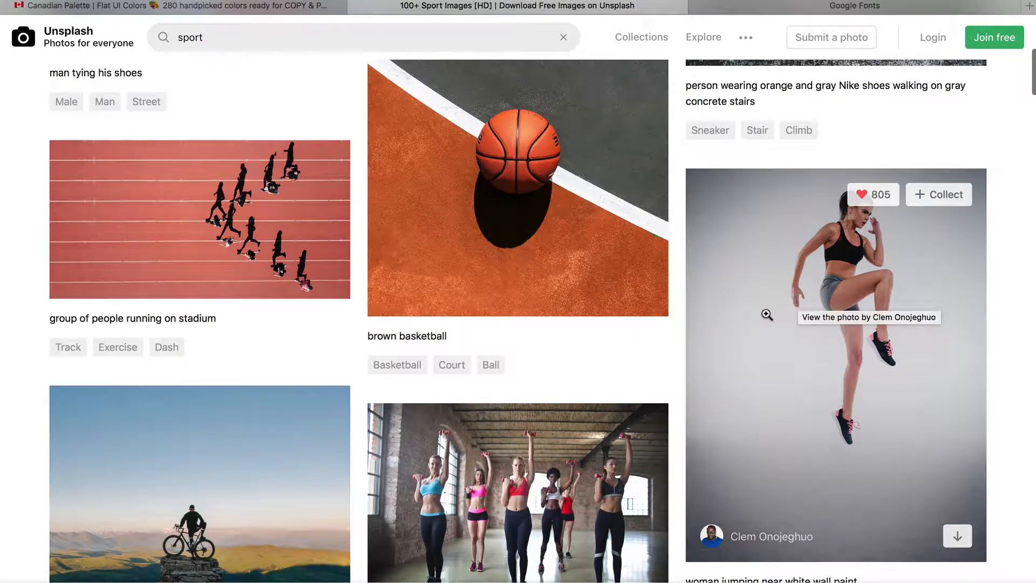
{"action": "left_click", "coordinate": [789, 299]}
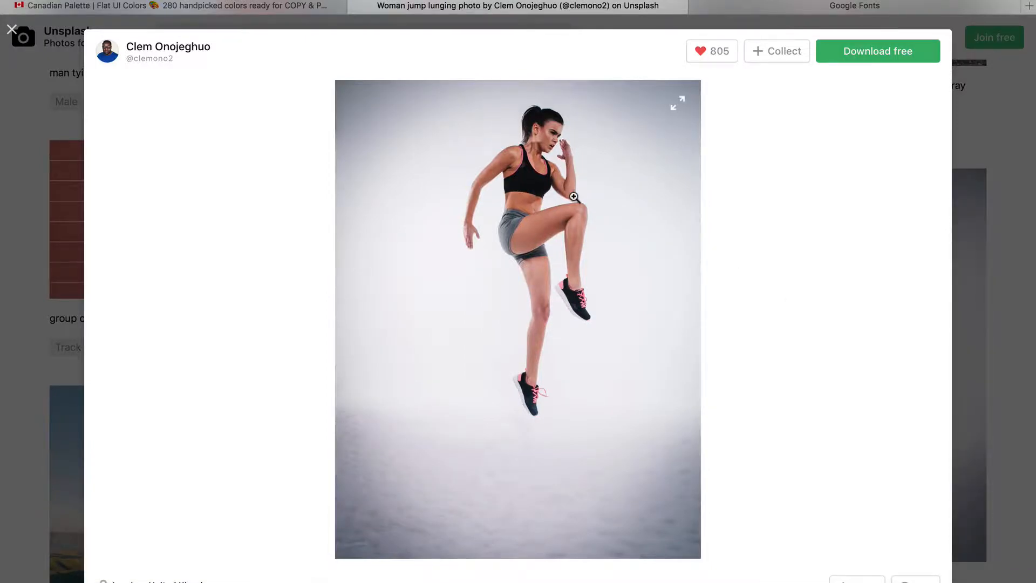
{"action": "left_click", "coordinate": [867, 60]}
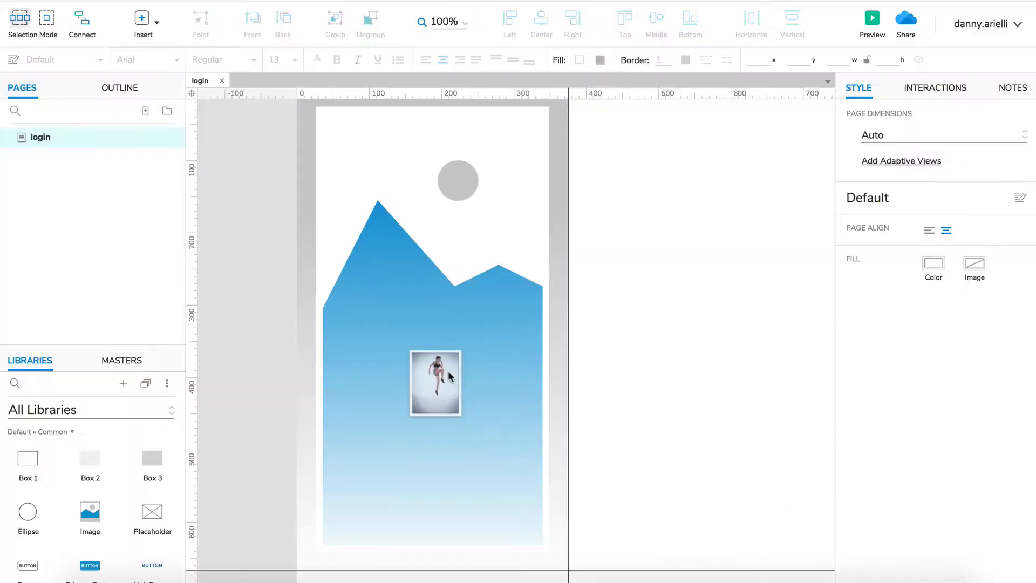
{"action": "left_click_drag", "start_coordinate": [446, 377], "coordinate": [571, 578]}
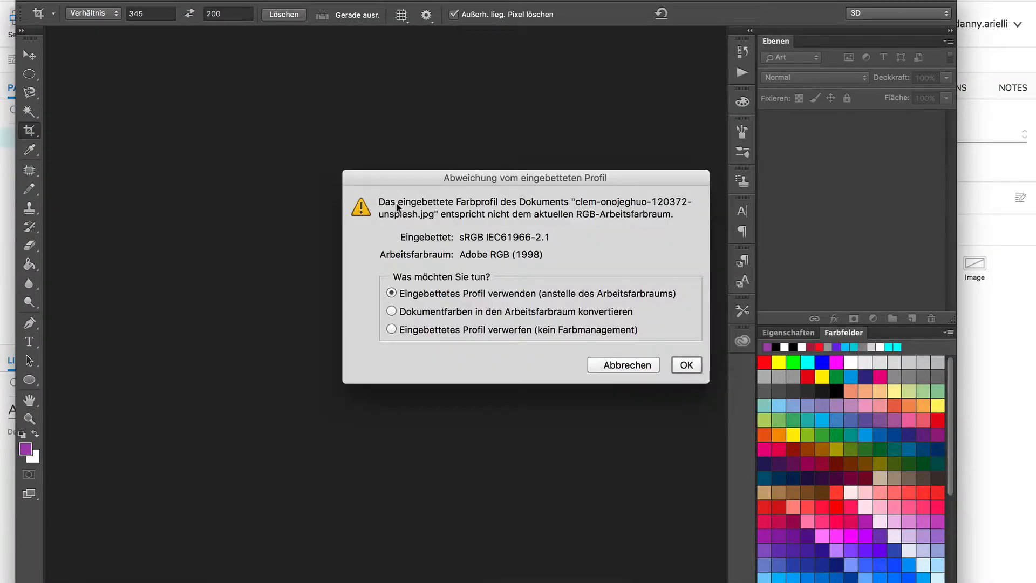
Keep the sRGB profile and crop the photo to a 375 × 667 ratio, centring the woman
{"action": "left_click", "coordinate": [686, 364]}
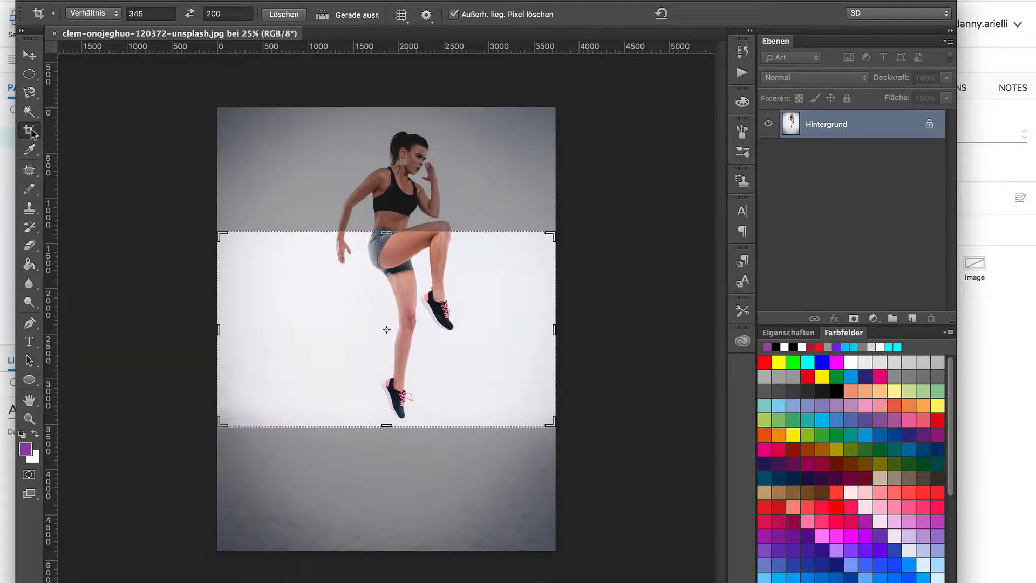
{"action": "left_click", "coordinate": [147, 15]}
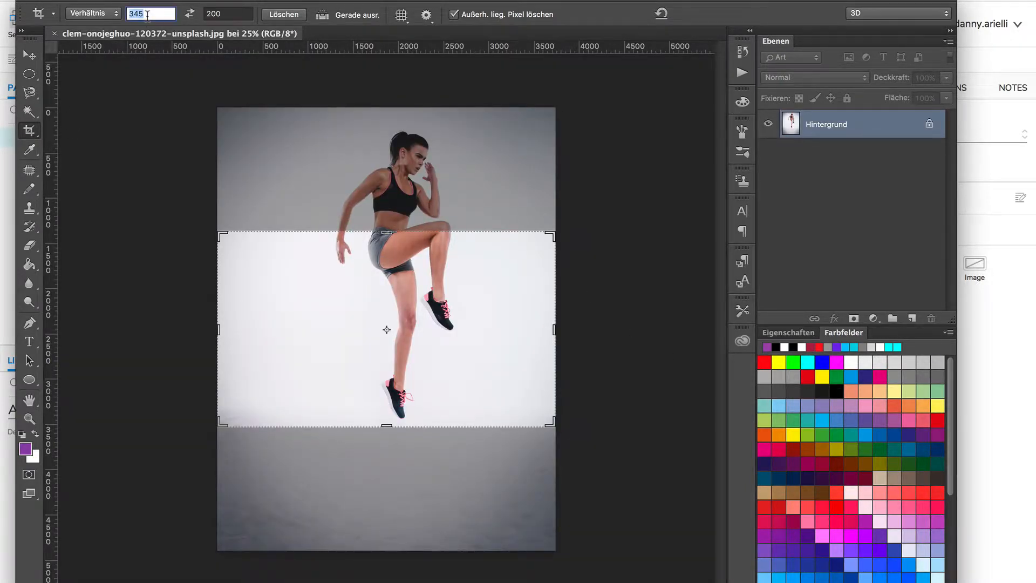
{"action": "type", "text": "375"}
{"action": "key", "text": "Tab"}
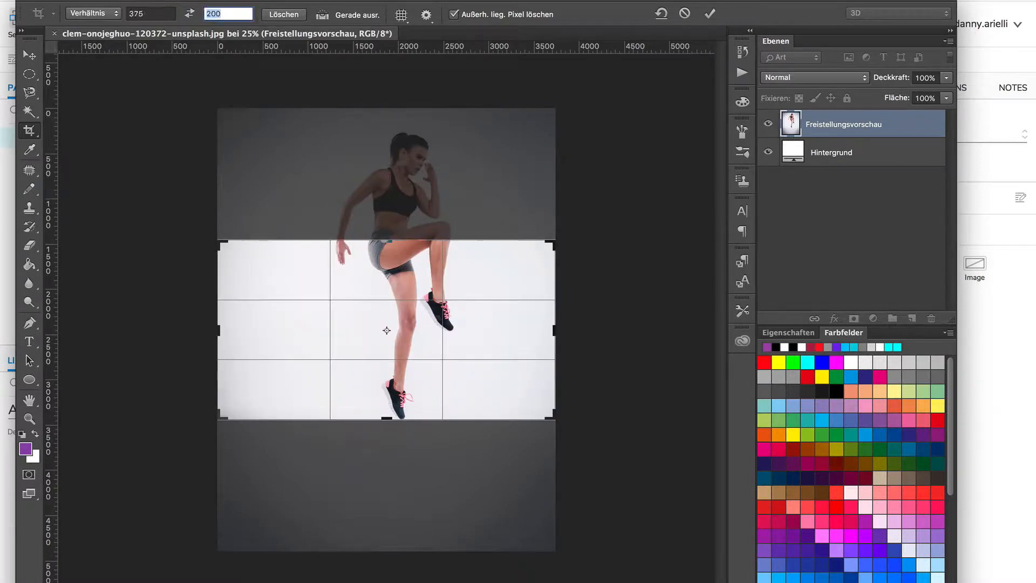
{"action": "type", "text": "667"}
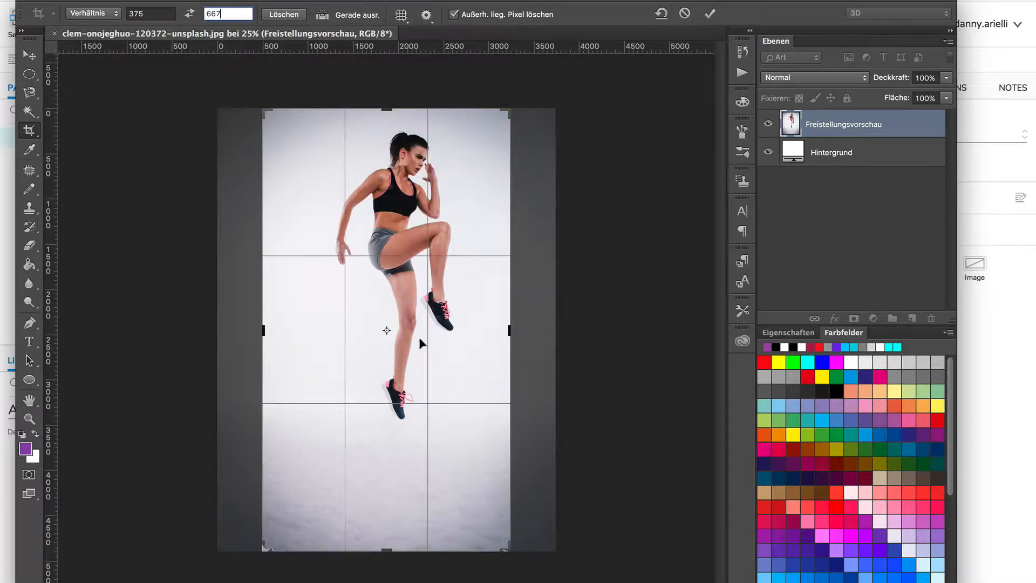
{"action": "mouse_move", "coordinate": [439, 379]}
{"action": "left_mouse_down"}
{"action": "mouse_move", "coordinate": [458, 385]}
{"action": "mouse_move", "coordinate": [441, 374]}
{"action": "mouse_move", "coordinate": [430, 419]}
{"action": "mouse_move", "coordinate": [422, 379]}
{"action": "left_mouse_up"}
{"action": "key", "text": "Return"}
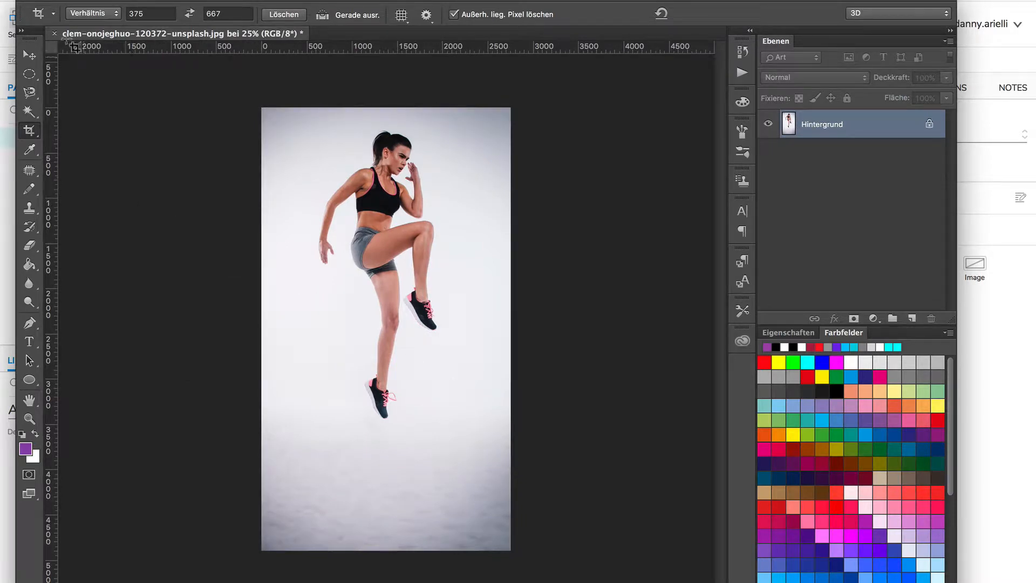
{"action": "left_click", "coordinate": [29, 55]}
Save for Web at 375 px wide as bg-image.jpg on the Desktop
{"action": "left_click", "coordinate": [114, 0]}
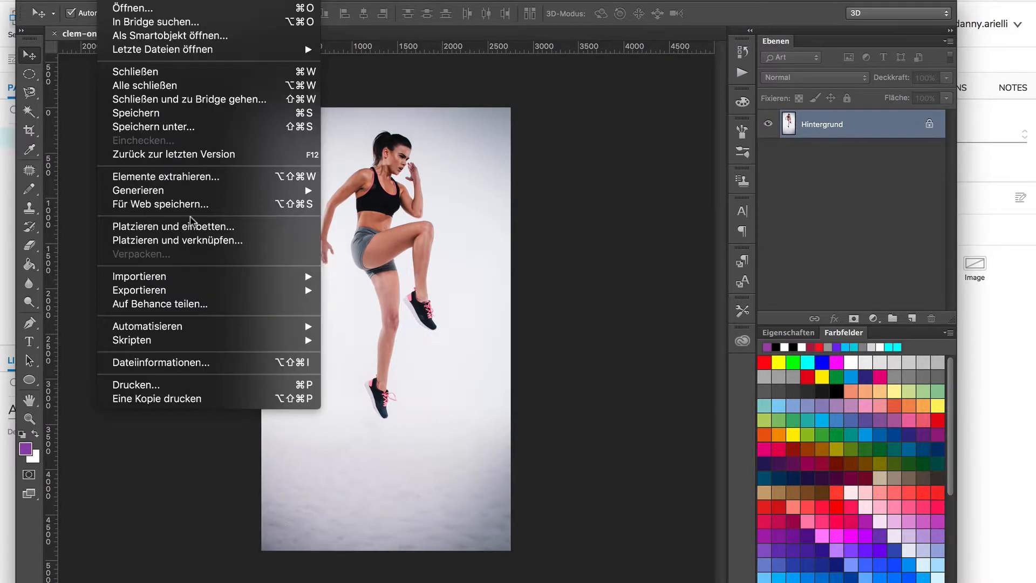
{"action": "left_click", "coordinate": [227, 205]}
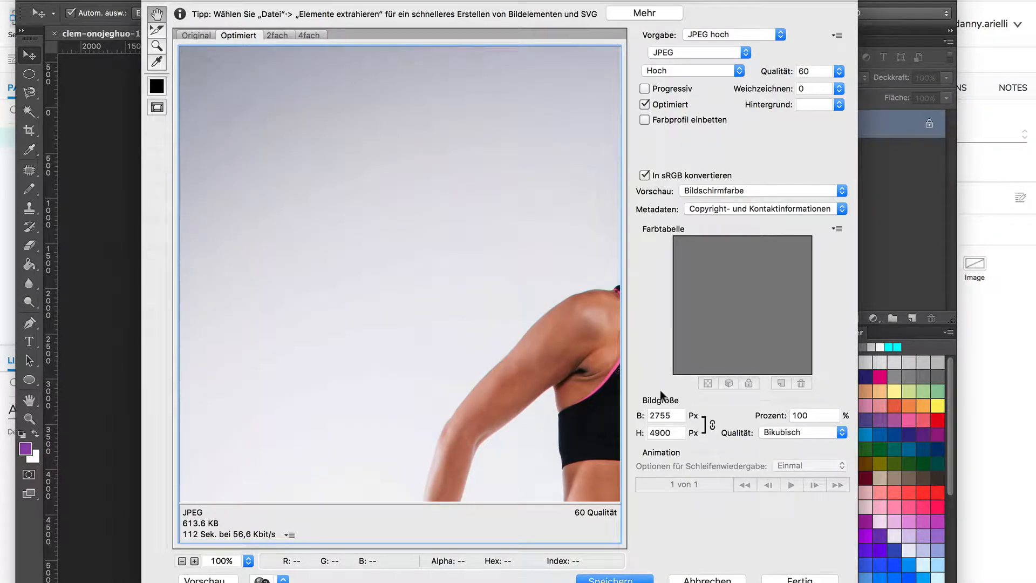
{"action": "double_click", "coordinate": [664, 415]}
{"action": "type", "text": "37"}
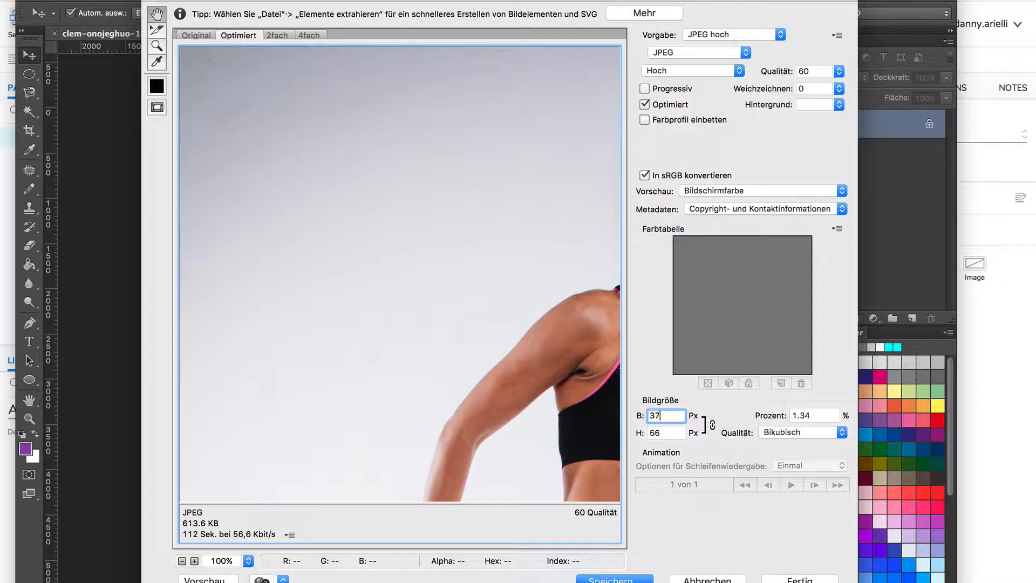
{"action": "key", "text": "Tab"}
{"action": "key", "text": "Return"}
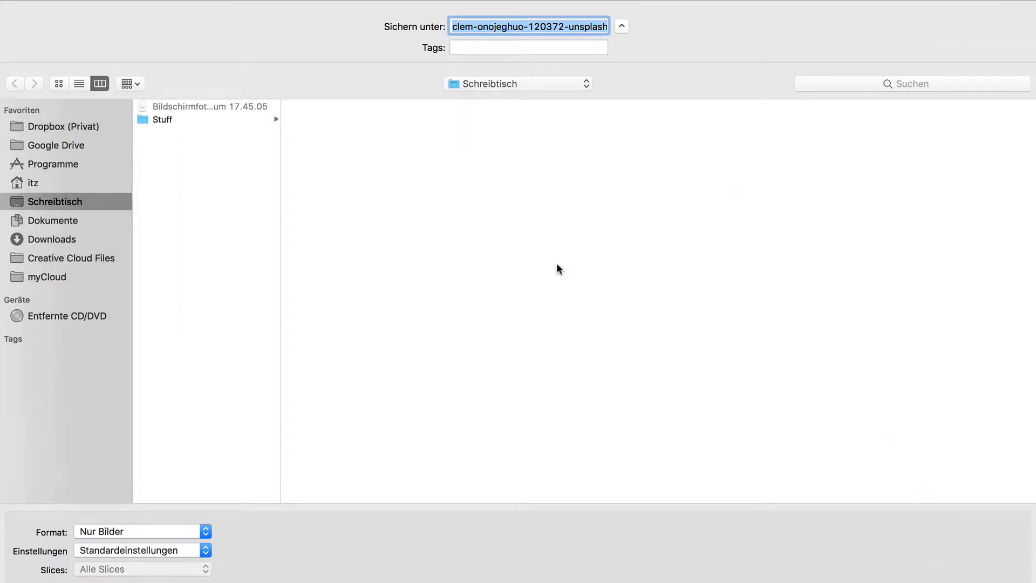
{"action": "type", "text": "bg-image.jpg"}
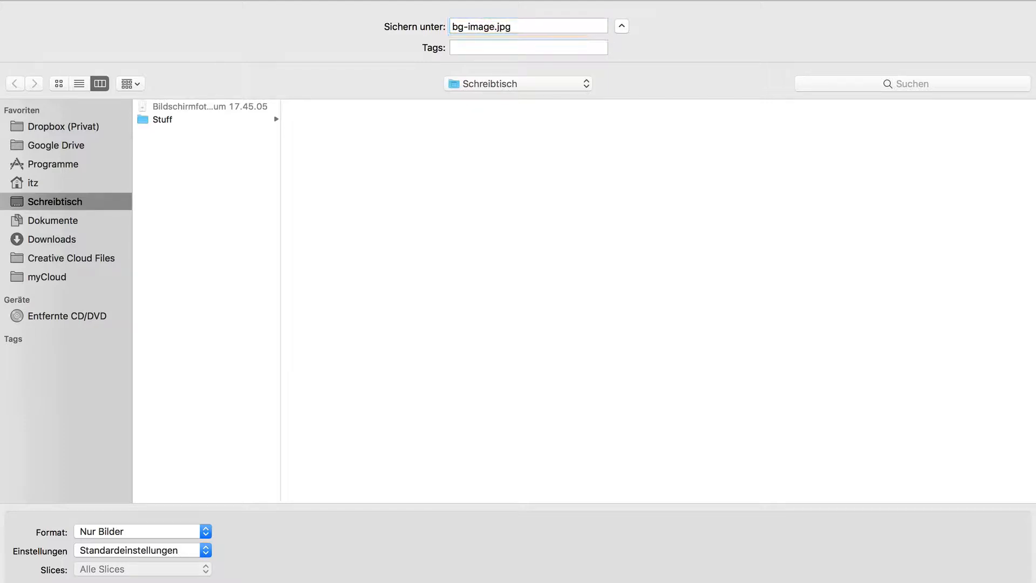
{"action": "key", "text": "Return"}
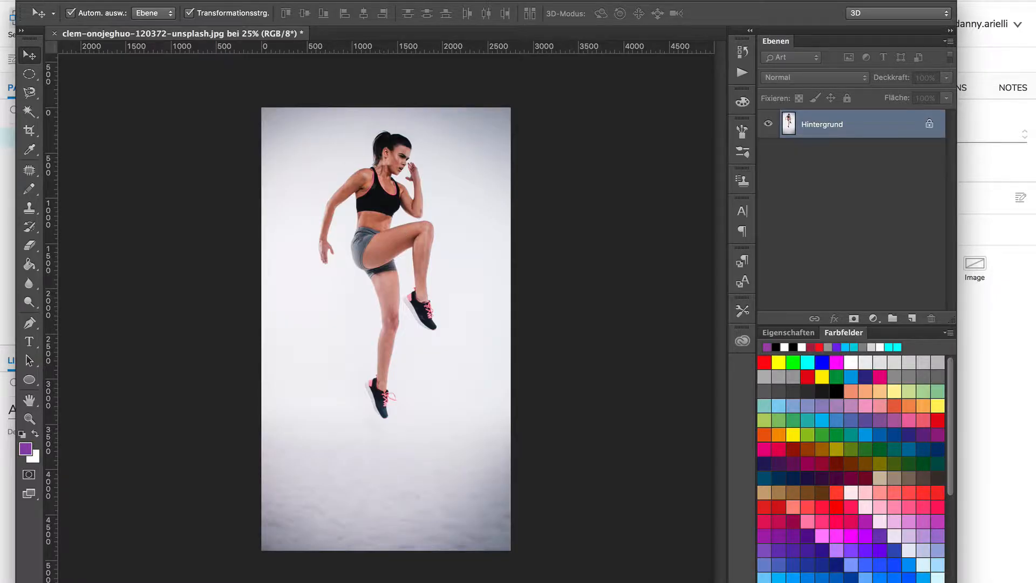
Load login-bg-img.jpg into the login page's image widget
{"action": "left_click", "coordinate": [41, 2]}
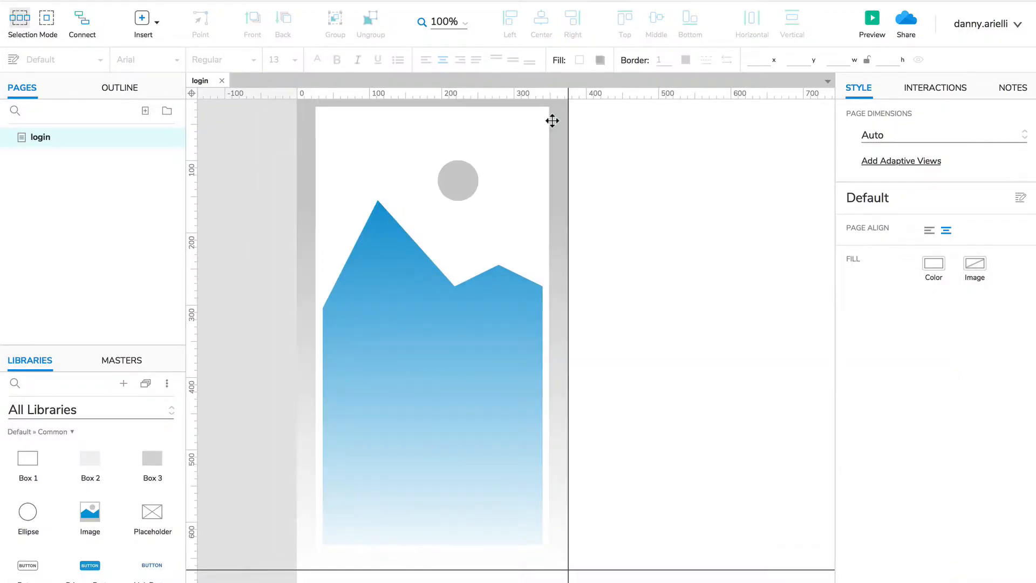
{"action": "double_click", "coordinate": [552, 120]}
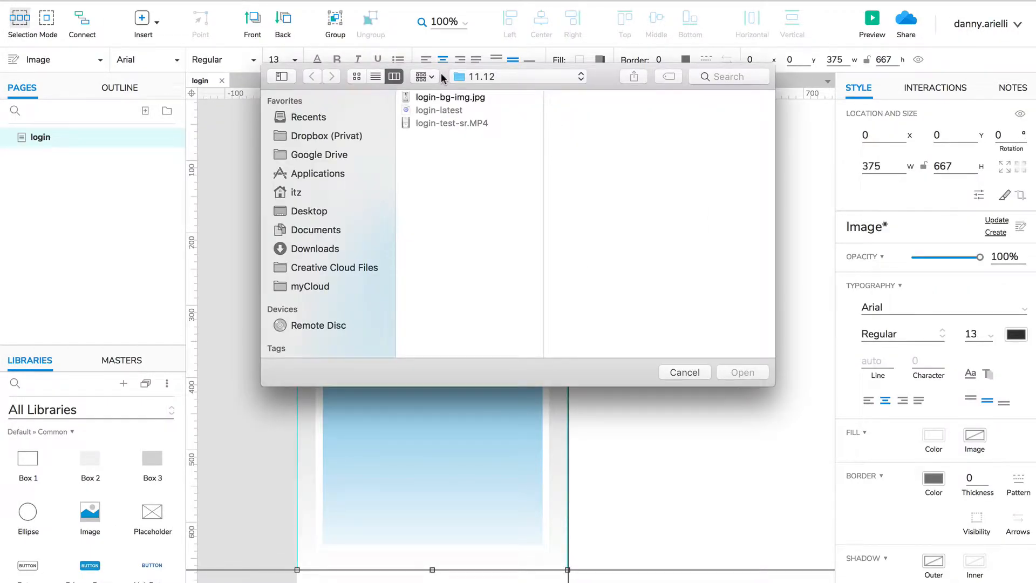
{"action": "left_click_drag", "start_coordinate": [441, 77], "coordinate": [398, 70]}
{"action": "left_click", "coordinate": [397, 91]}
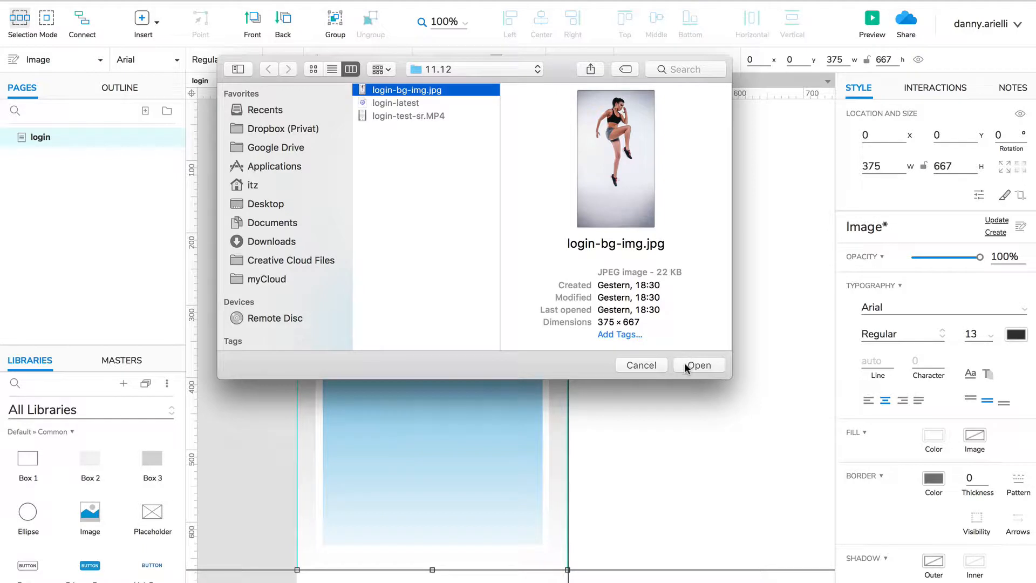
{"action": "left_click", "coordinate": [686, 365]}
{"action": "left_click", "coordinate": [658, 371]}
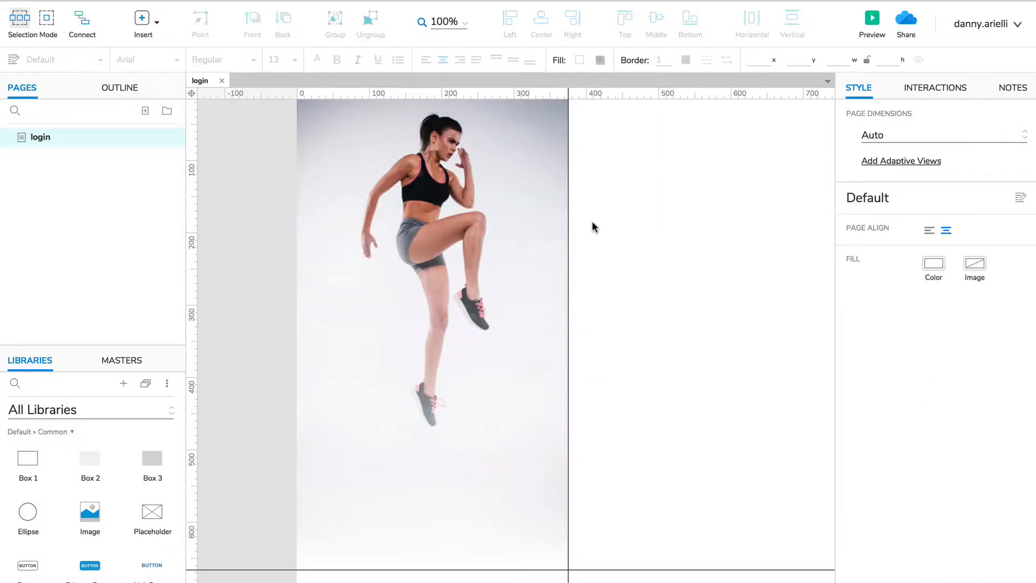
Add a Heading 1 near the top of the login page, then return to Photoshop
{"action": "scroll", "coordinate": [136, 440], "scroll_direction": "down", "scroll_amount": 5}
{"action": "left_click_drag", "start_coordinate": [24, 510], "coordinate": [382, 142]}
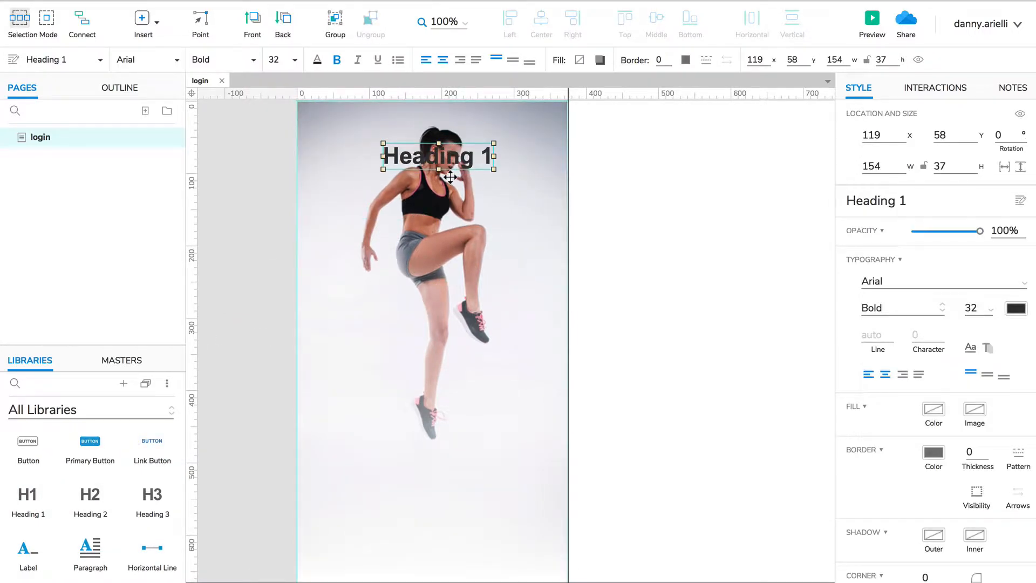
{"action": "left_click", "coordinate": [600, 244]}
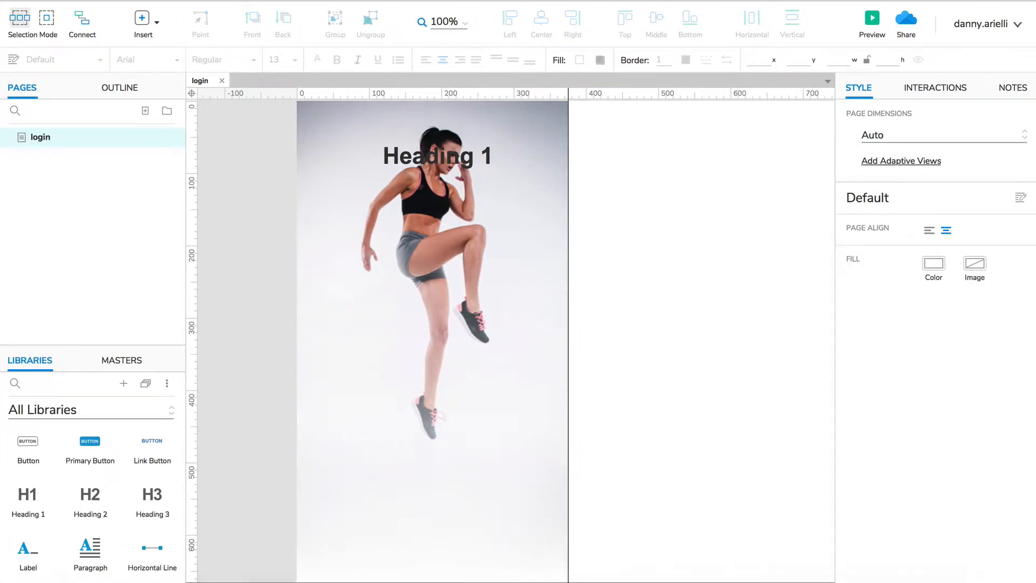
{"action": "left_click", "coordinate": [919, 577]}
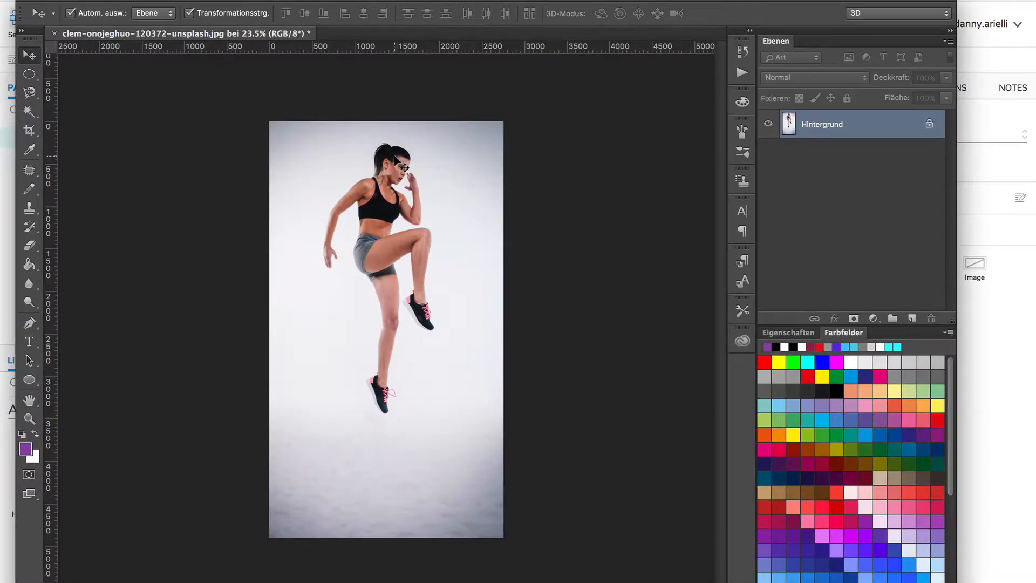
Switch to the Polygonal Lasso tool
{"action": "scroll", "coordinate": [344, 204], "scroll_direction": "up", "scroll_amount": 5}
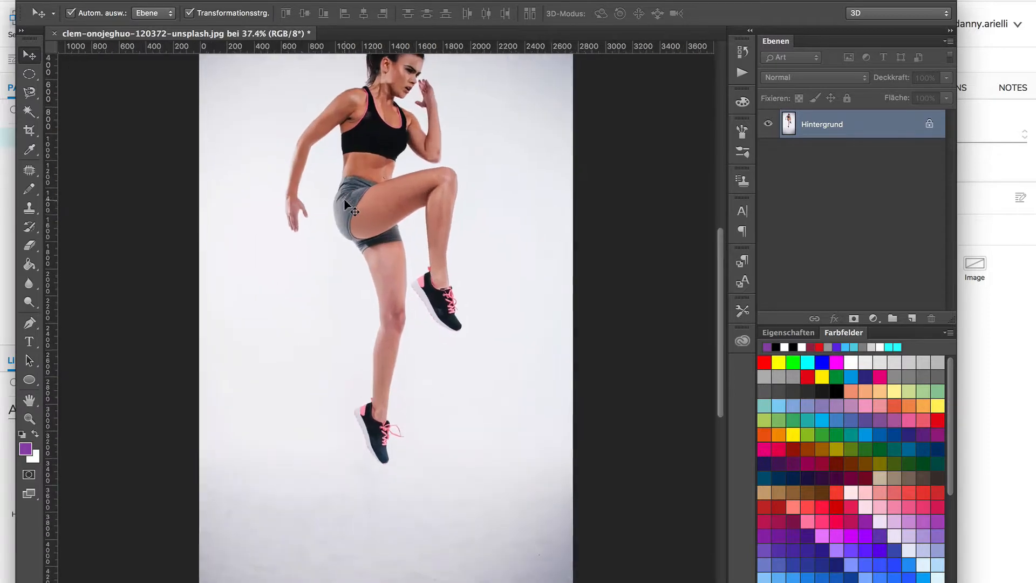
{"action": "scroll", "coordinate": [344, 200], "scroll_direction": "down", "scroll_amount": 3}
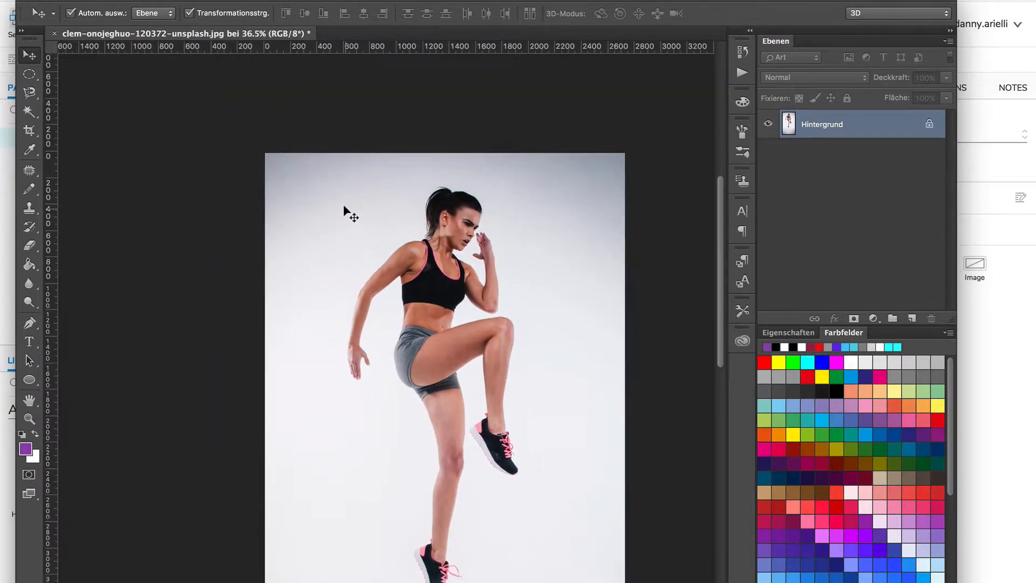
{"action": "scroll", "coordinate": [343, 205], "scroll_direction": "down", "scroll_amount": 2}
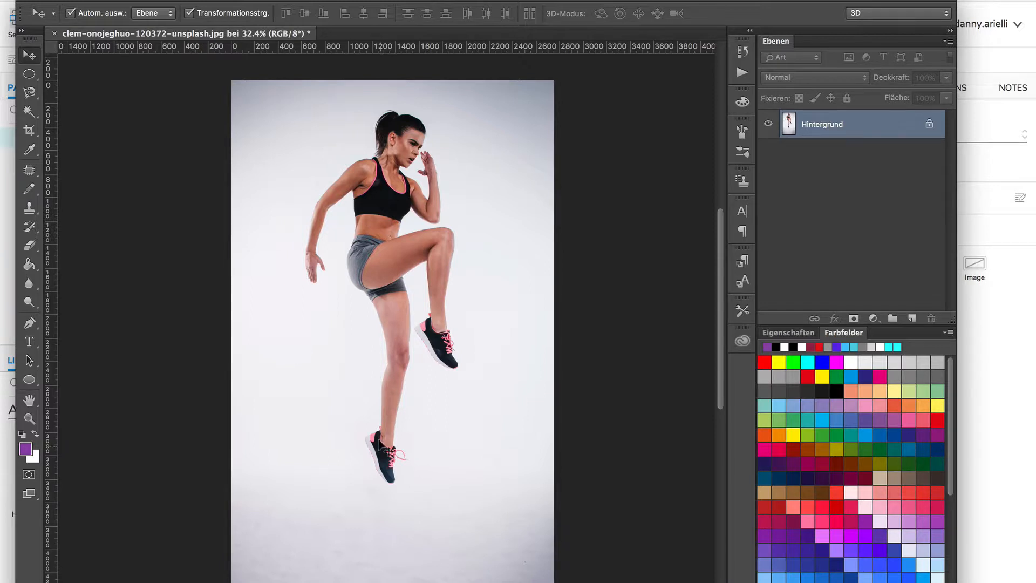
{"action": "left_click", "coordinate": [28, 91]}
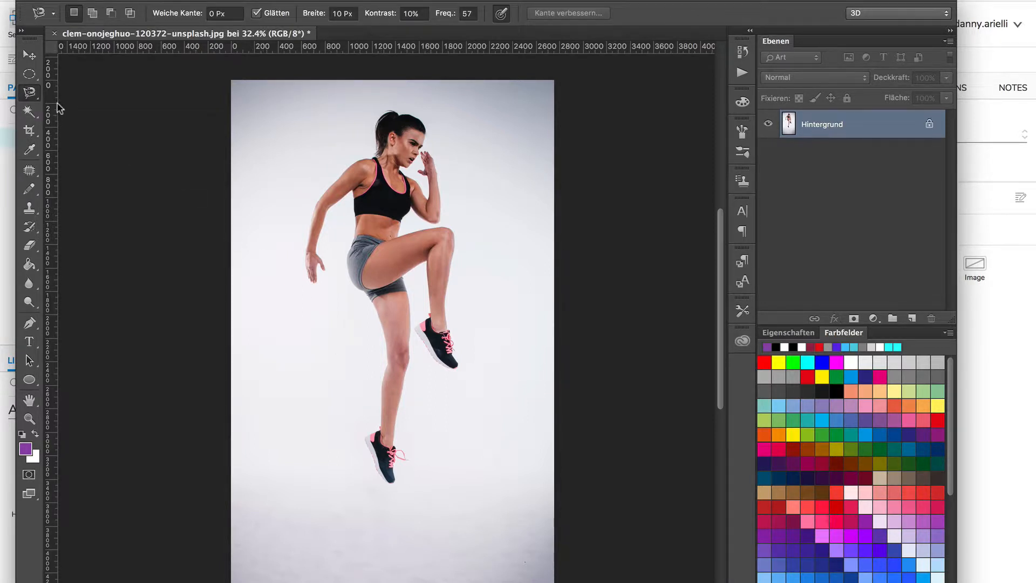
{"action": "right_click", "coordinate": [29, 93]}
{"action": "left_click", "coordinate": [75, 102]}
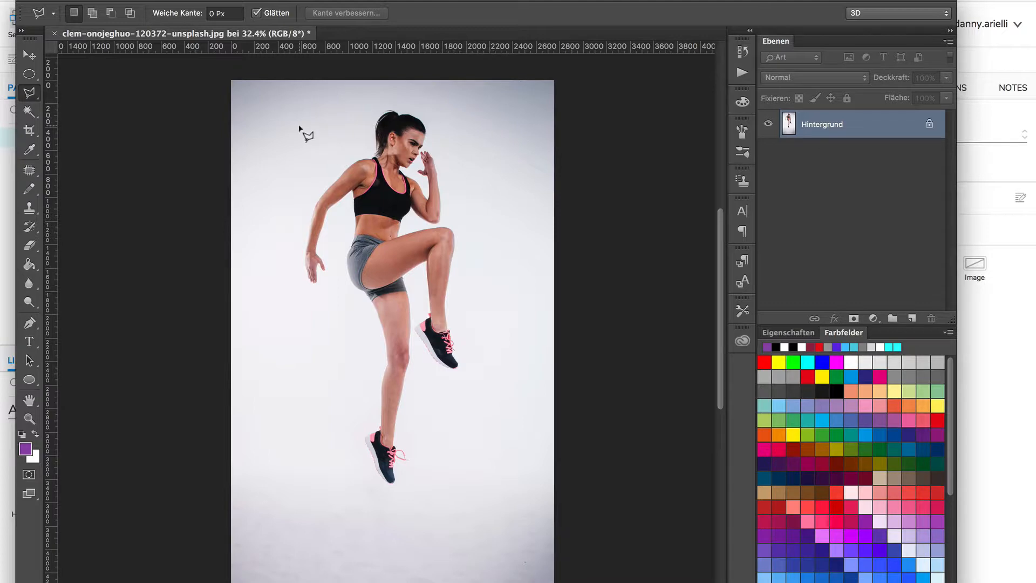
Start the lasso outline around the woman's head and raised hand
{"action": "left_click", "coordinate": [369, 144]}
{"action": "left_click", "coordinate": [371, 113]}
{"action": "left_click", "coordinate": [390, 103]}
{"action": "left_click", "coordinate": [412, 110]}
{"action": "left_click", "coordinate": [426, 122]}
{"action": "left_click", "coordinate": [428, 146]}
{"action": "left_click", "coordinate": [436, 157]}
{"action": "left_click", "coordinate": [442, 186]}
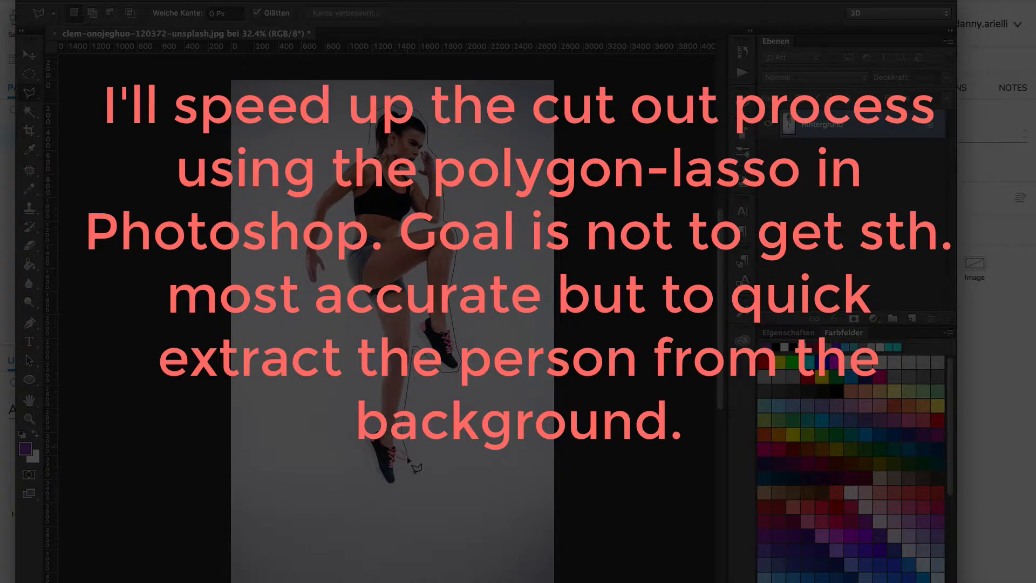
Trace around her shoe, leg and arm, close the selection and copy it to layer Ebene 1
{"action": "left_click", "coordinate": [399, 486]}
{"action": "left_click", "coordinate": [377, 482]}
{"action": "left_click", "coordinate": [363, 452]}
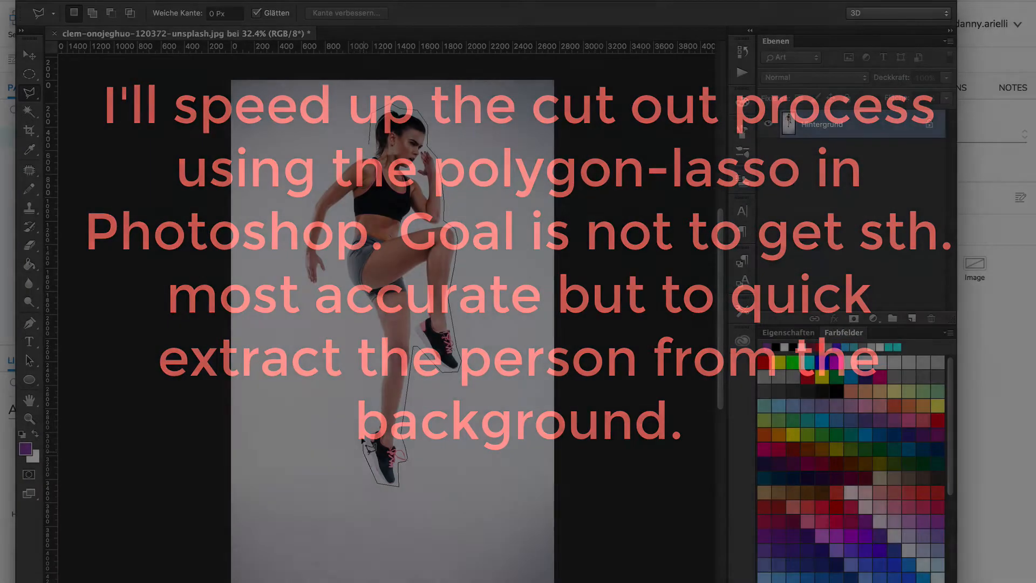
{"action": "left_click", "coordinate": [358, 431]}
{"action": "left_click", "coordinate": [378, 424]}
{"action": "left_click", "coordinate": [378, 387]}
{"action": "left_click", "coordinate": [384, 363]}
{"action": "left_click", "coordinate": [376, 317]}
{"action": "left_click", "coordinate": [344, 271]}
{"action": "left_click", "coordinate": [309, 288]}
{"action": "left_click", "coordinate": [299, 266]}
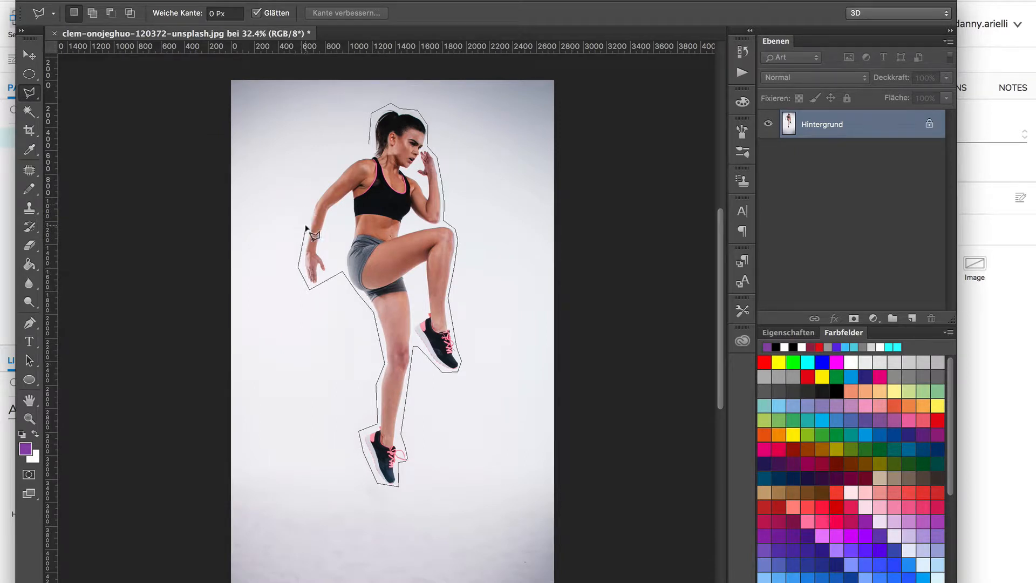
{"action": "left_click", "coordinate": [313, 194]}
{"action": "double_click", "coordinate": [346, 164]}
{"action": "right_click", "coordinate": [384, 168]}
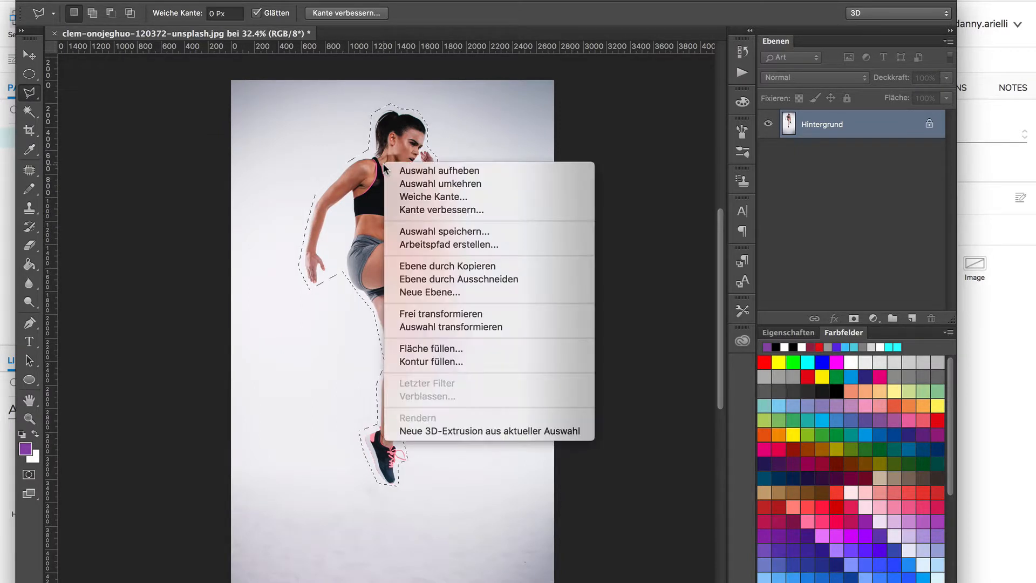
{"action": "left_click", "coordinate": [490, 265]}
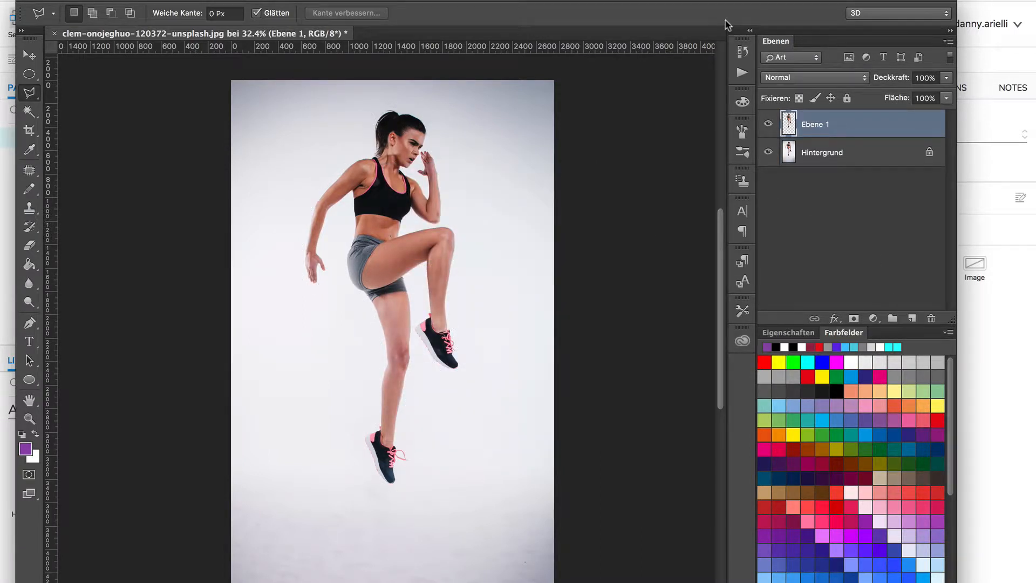
Add a new layer beneath the woman and fill it white
{"action": "left_click", "coordinate": [911, 318]}
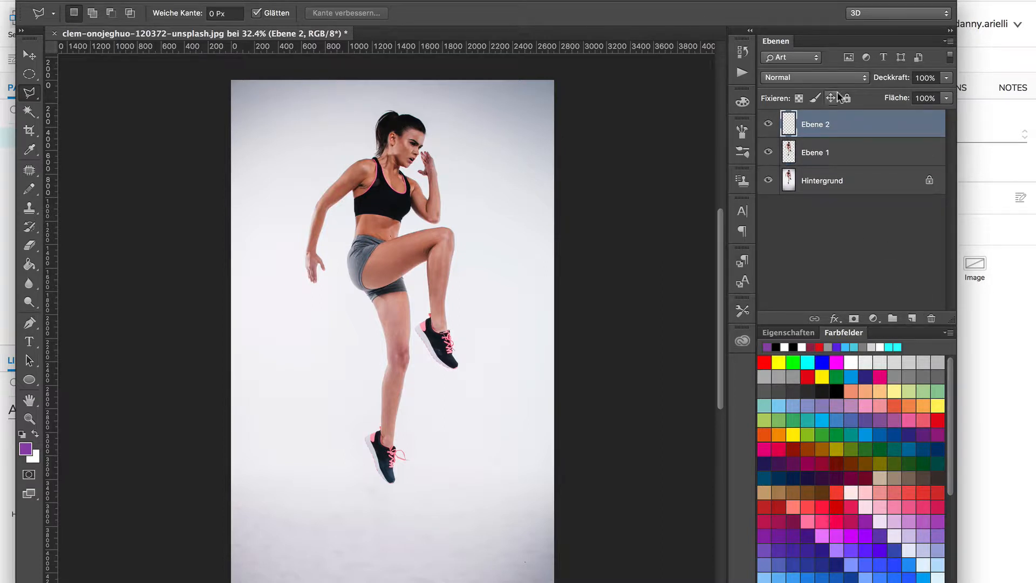
{"action": "left_click_drag", "start_coordinate": [831, 123], "coordinate": [828, 154]}
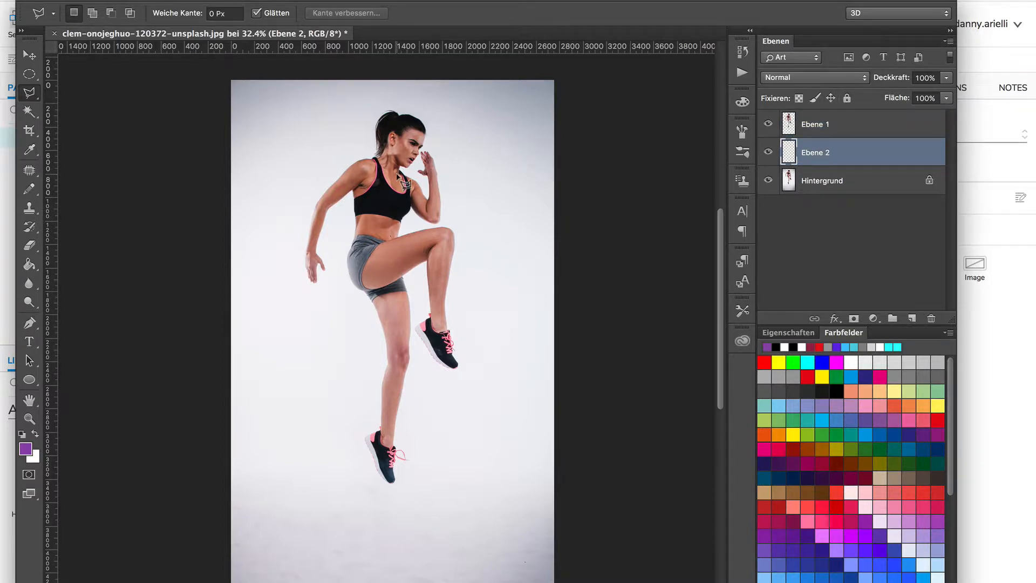
{"action": "left_click", "coordinate": [34, 435]}
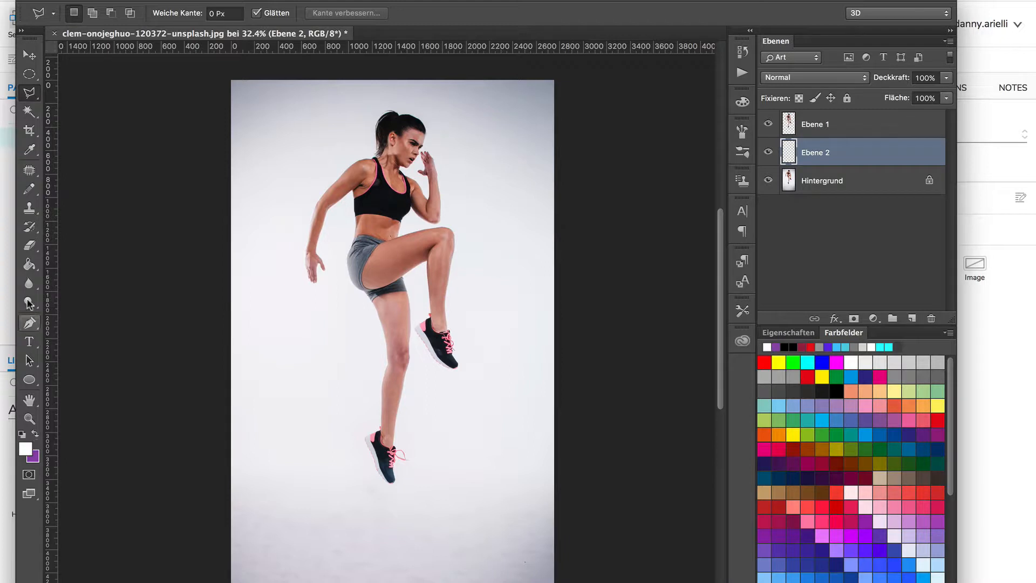
{"action": "left_click", "coordinate": [29, 265]}
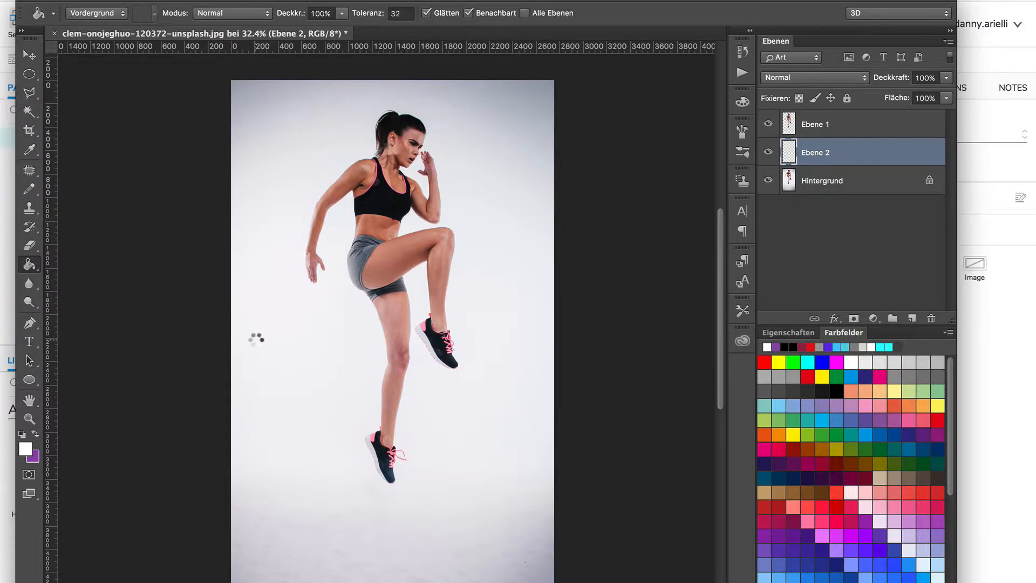
{"action": "left_click", "coordinate": [255, 340]}
{"action": "key", "text": "ctrl+t"}
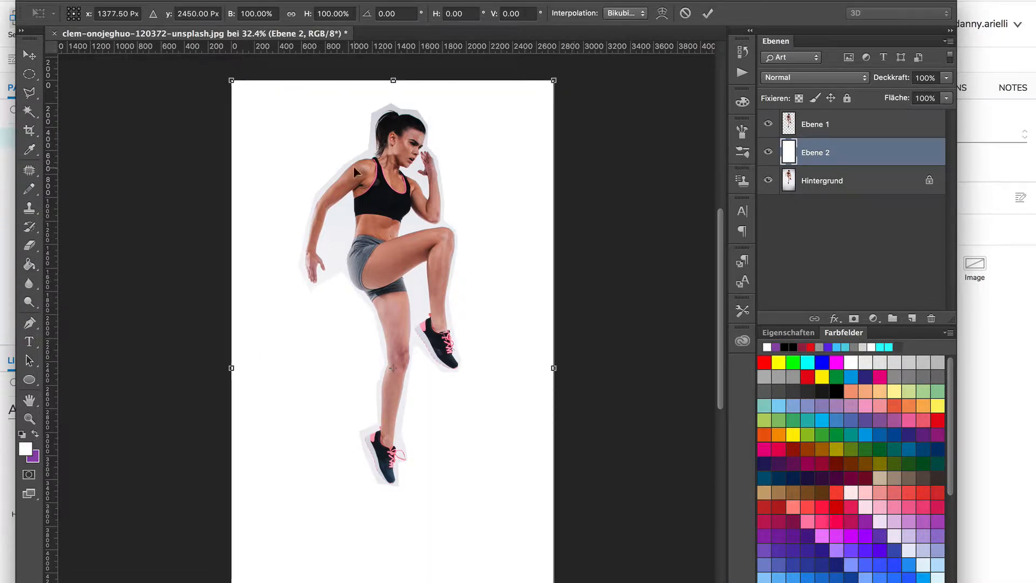
{"action": "left_click", "coordinate": [29, 54]}
Nudge the woman cut-out layer downward
{"action": "left_click", "coordinate": [173, 232]}
{"action": "left_click", "coordinate": [362, 211]}
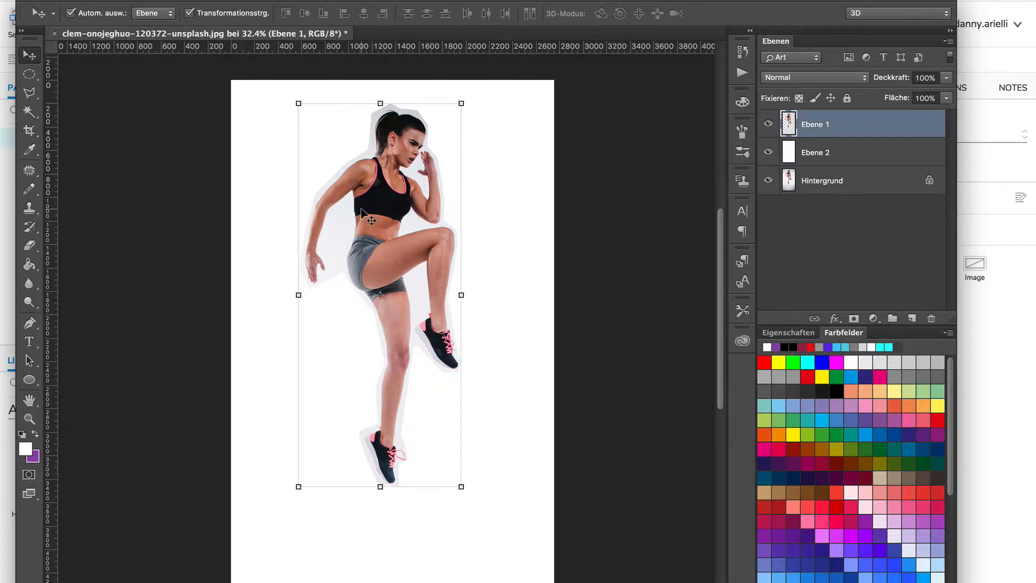
{"action": "key", "text": "shift+Down"}
{"action": "key", "text": "shift+Down"}
{"action": "key", "text": "shift+Down"}
{"action": "key", "text": "shift+Down"}
{"action": "key", "text": "shift+Down"}
{"action": "key", "text": "shift+Down"}
{"action": "key", "text": "shift+Down"}
{"action": "key", "text": "shift+Down"}
{"action": "key", "text": "shift+Down"}
{"action": "key", "text": "shift+Down"}
{"action": "key", "text": "shift+Down"}
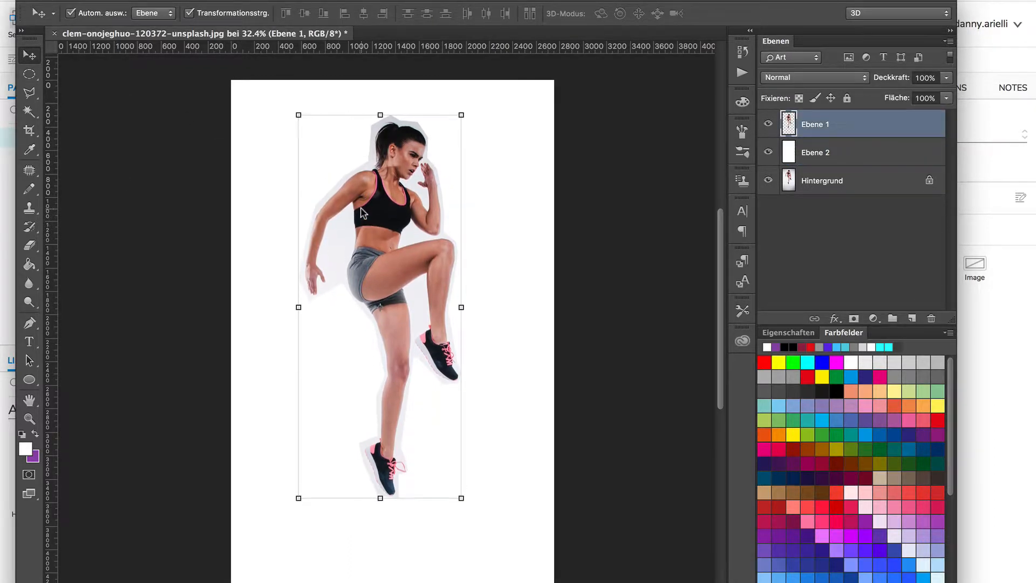
{"action": "key", "text": "shift+Down"}
{"action": "key", "text": "shift+Down"}
{"action": "key", "text": "shift+Down"}
{"action": "key", "text": "shift+Down"}
{"action": "key", "text": "shift+Down"}
{"action": "key", "text": "shift+Down"}
{"action": "key", "text": "shift+Down"}
{"action": "key", "text": "shift+Down"}
{"action": "key", "text": "shift+Down"}
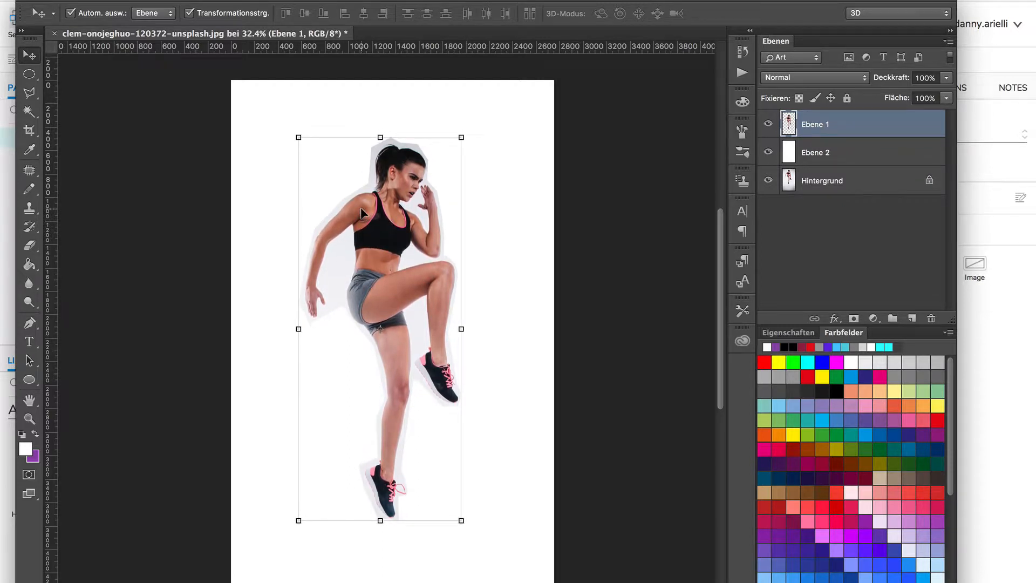
{"action": "scroll", "coordinate": [361, 213], "scroll_direction": "down", "scroll_amount": 2}
Delete the white fill layer and the original Hintergrund photo layer
{"action": "left_click", "coordinate": [879, 163]}
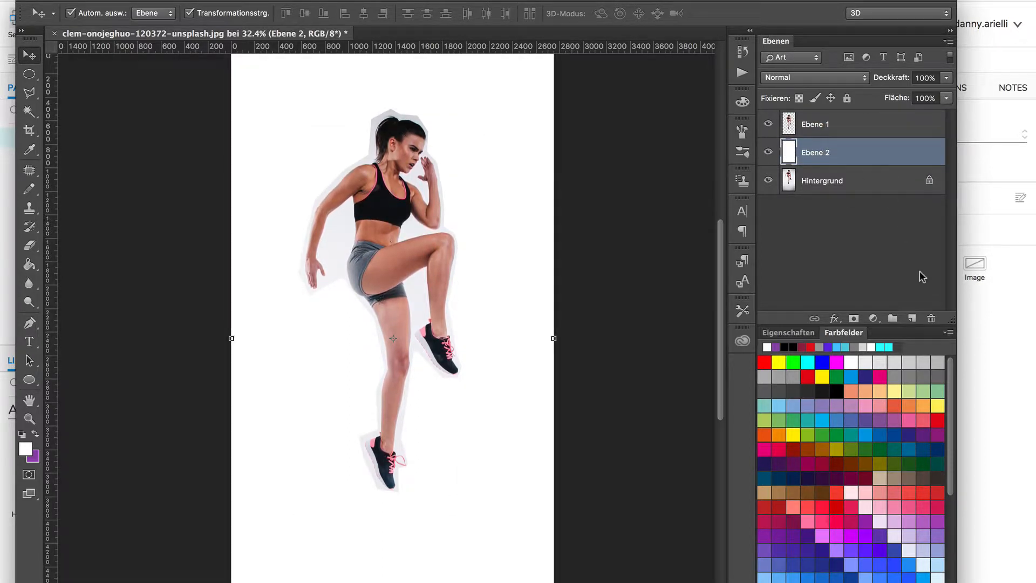
{"action": "left_click", "coordinate": [931, 319]}
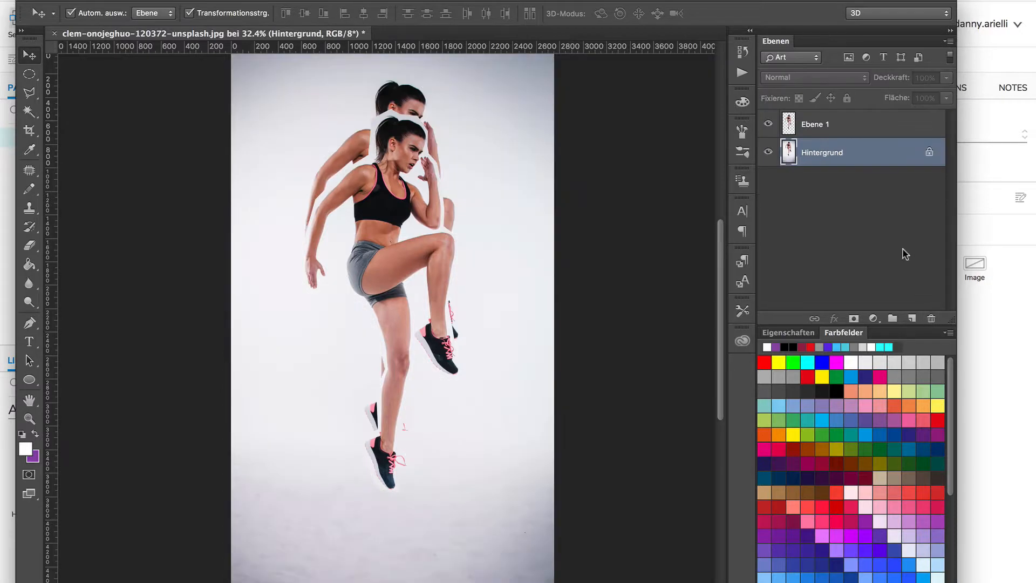
{"action": "left_click", "coordinate": [930, 320]}
{"action": "scroll", "coordinate": [589, 251], "scroll_direction": "up", "scroll_amount": 5}
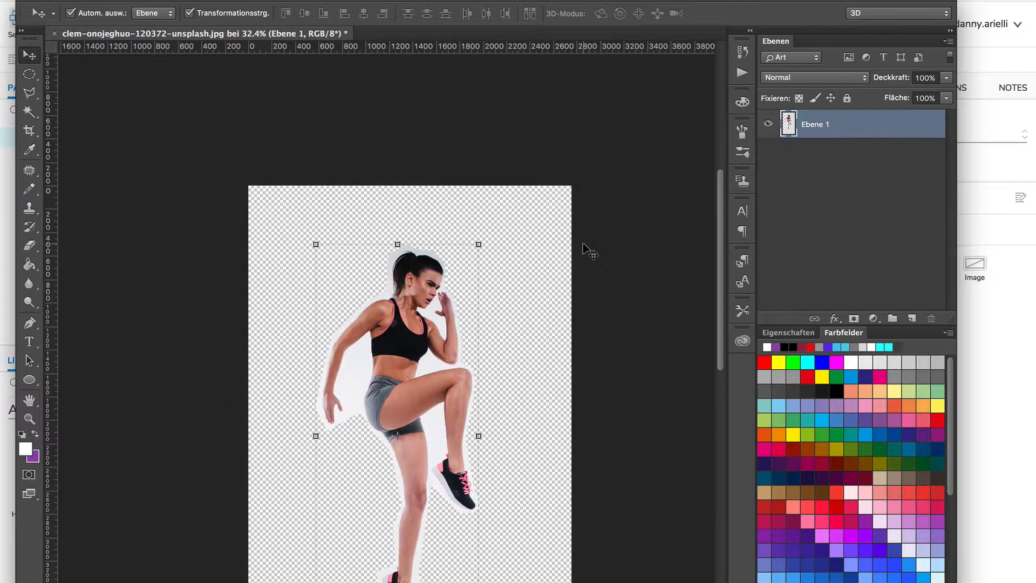
Shift Ebene 1 up-left, marquee the woman, and crop the canvas to that rectangle with Bild > Freistellen
{"action": "left_click_drag", "start_coordinate": [405, 366], "coordinate": [335, 311]}
{"action": "scroll", "coordinate": [379, 404], "scroll_direction": "down", "scroll_amount": 5}
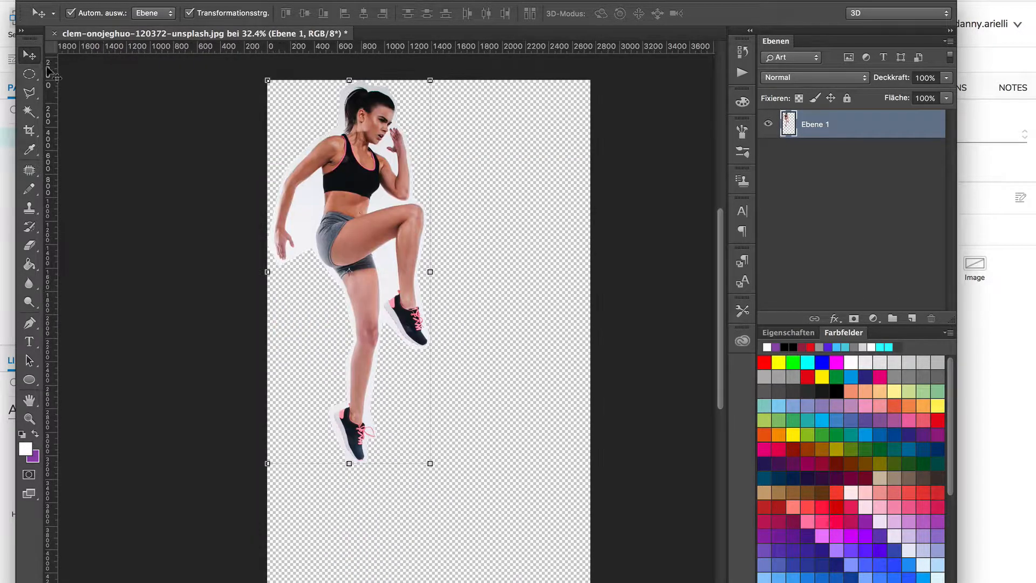
{"action": "left_click", "coordinate": [29, 75]}
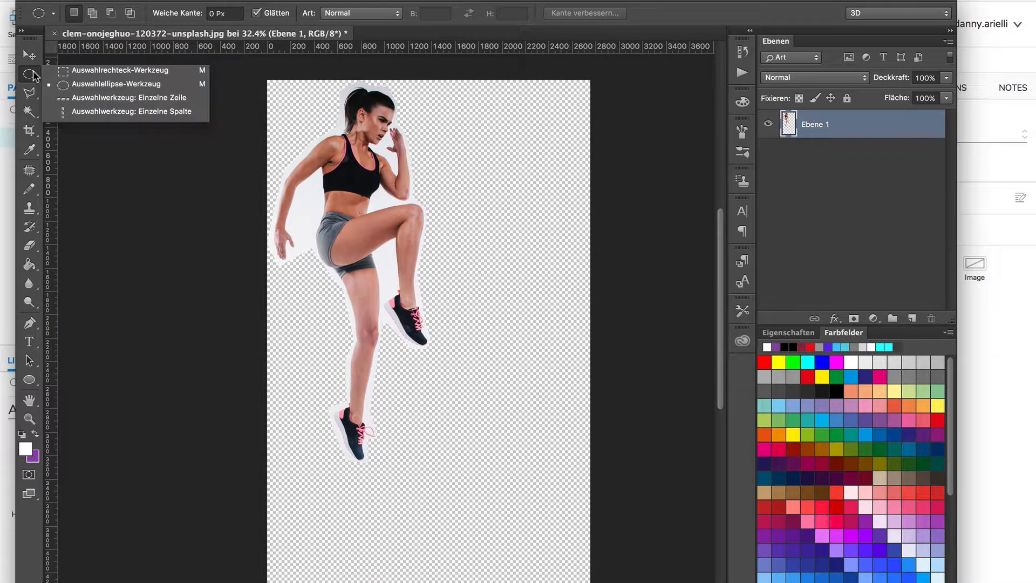
{"action": "left_click", "coordinate": [72, 68]}
{"action": "left_click_drag", "start_coordinate": [259, 76], "coordinate": [444, 473]}
{"action": "left_click", "coordinate": [209, 0]}
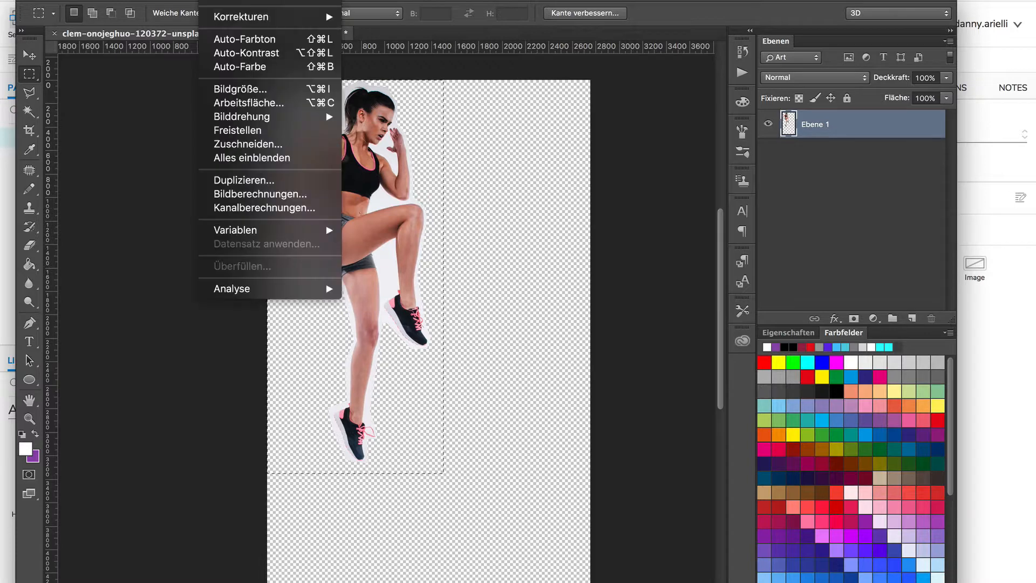
{"action": "left_click", "coordinate": [260, 131]}
{"action": "left_click", "coordinate": [222, 146]}
{"action": "left_click", "coordinate": [110, 1]}
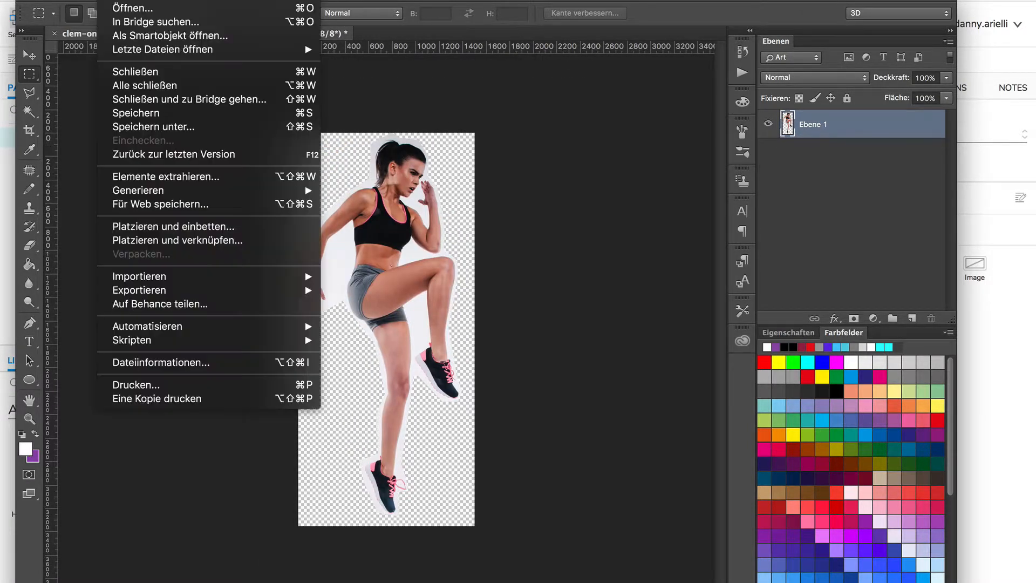
In Save for Web, choose PNG-24 and set the image height to 500 px
{"action": "left_click", "coordinate": [243, 206]}
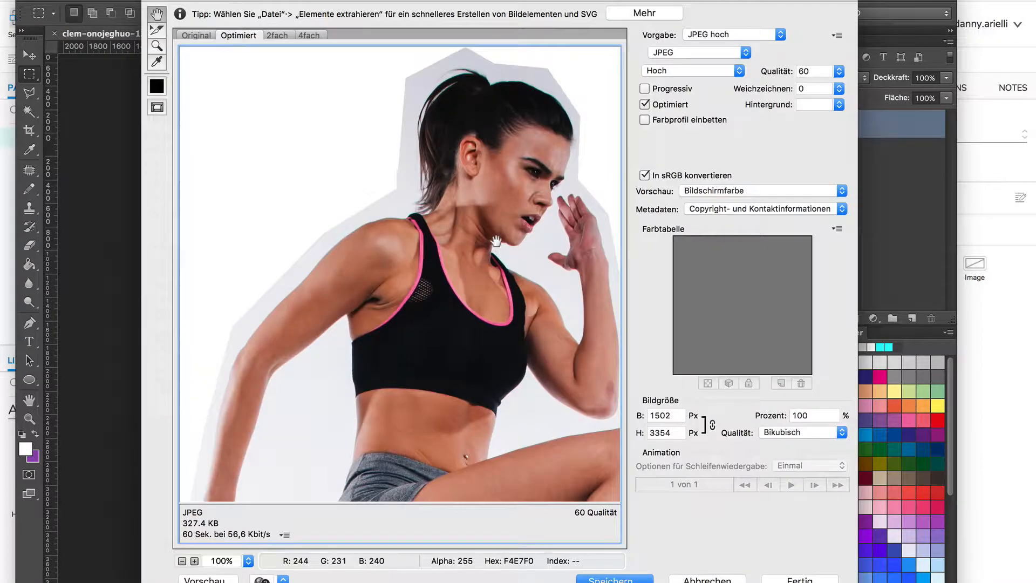
{"action": "left_click", "coordinate": [694, 53]}
{"action": "left_click", "coordinate": [697, 77]}
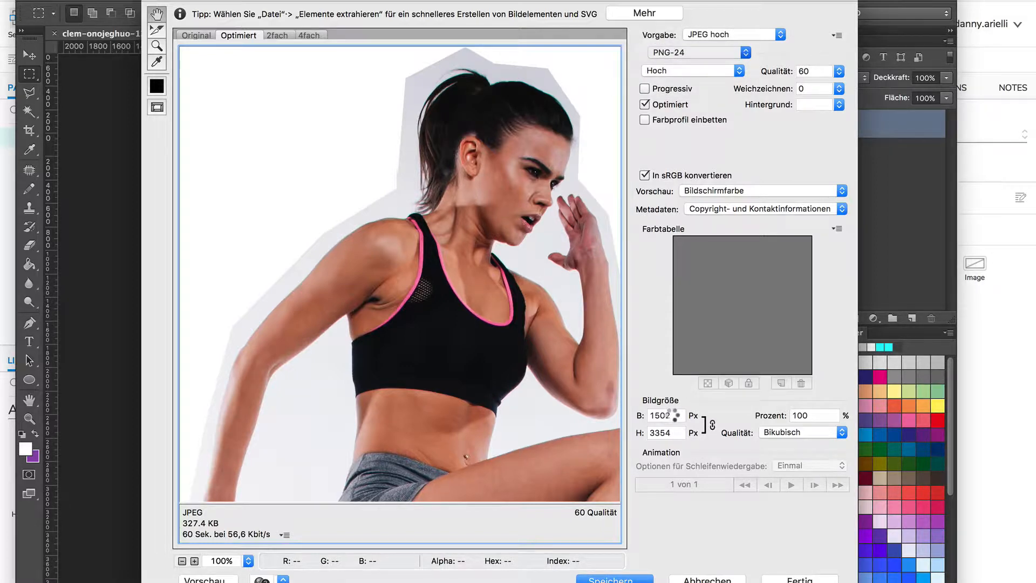
{"action": "double_click", "coordinate": [672, 419]}
{"action": "type", "text": "300"}
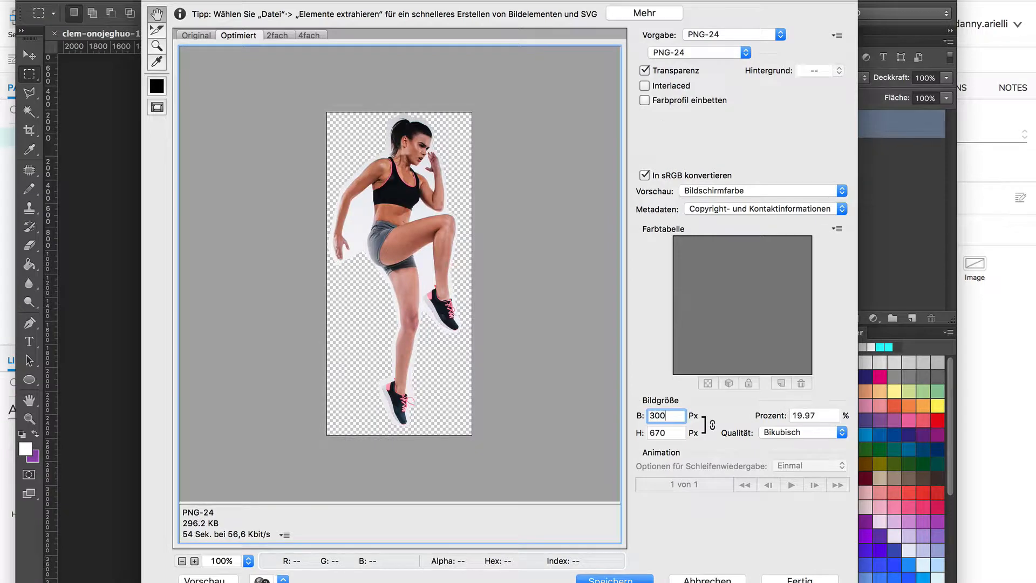
{"action": "key", "text": "Tab"}
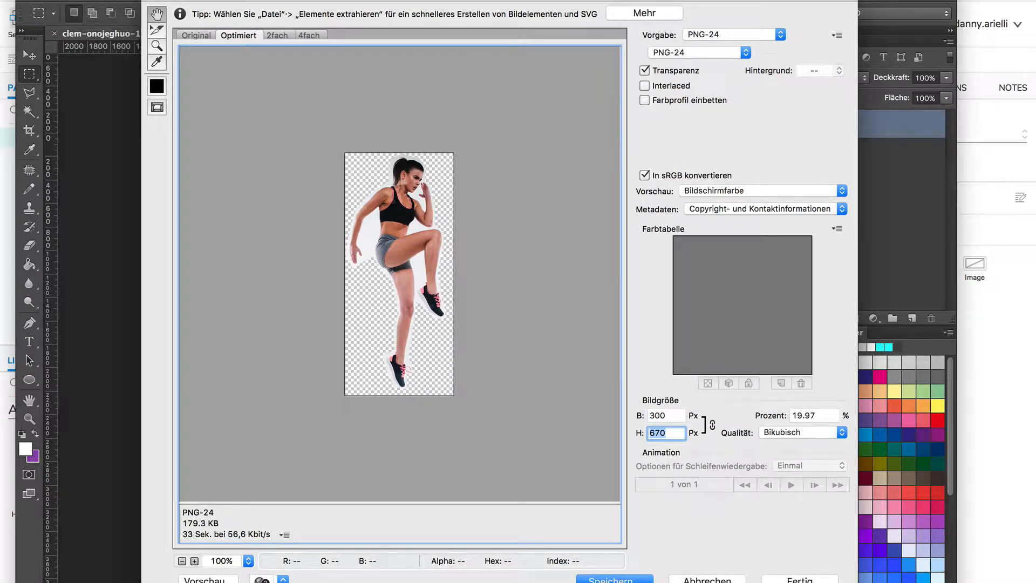
{"action": "type", "text": "500"}
{"action": "key", "text": "Tab"}
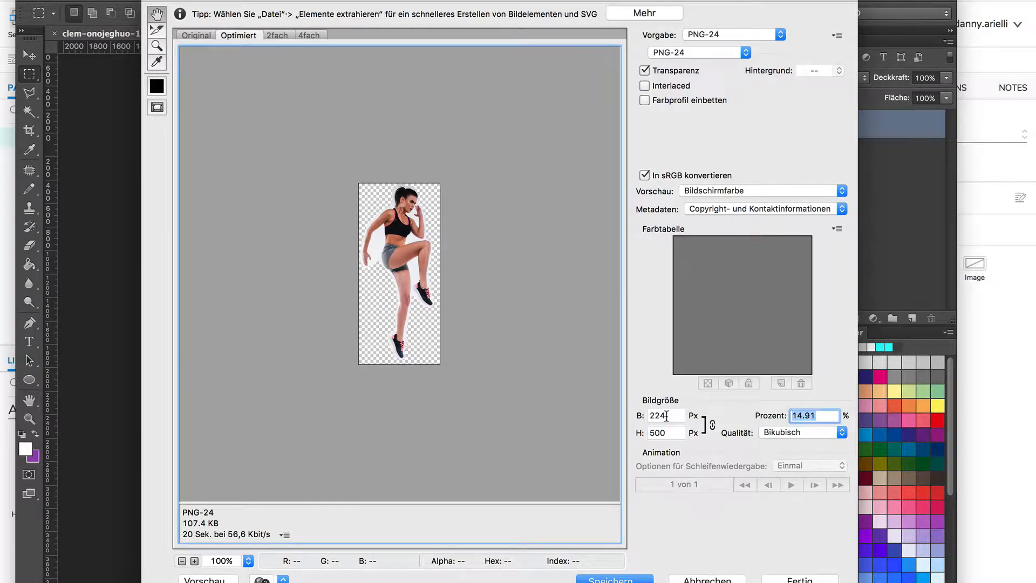
Save the export to the desktop as bg-image-2 and return to Axure
{"action": "key", "text": "Return"}
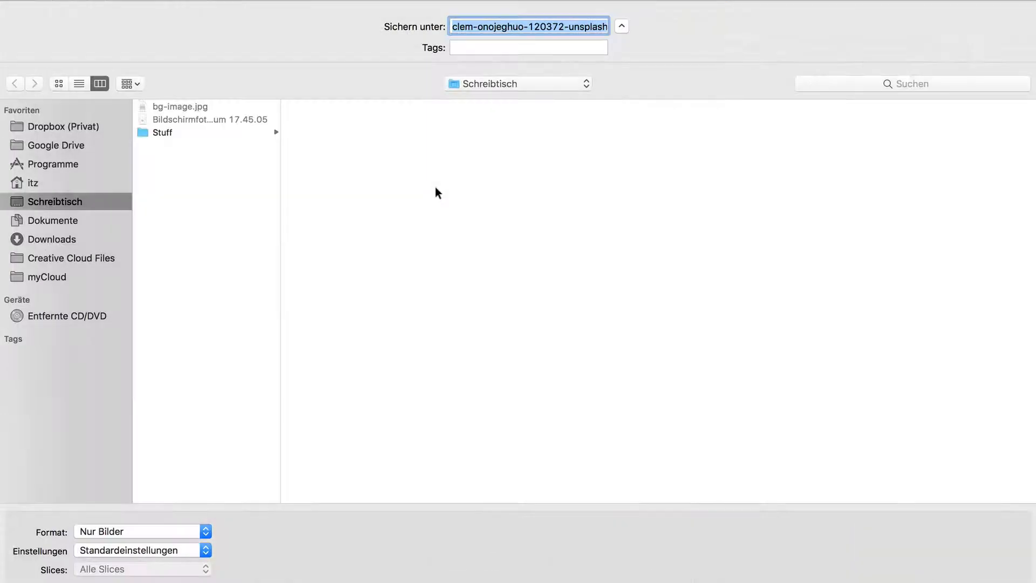
{"action": "left_click", "coordinate": [210, 121]}
{"action": "left_click", "coordinate": [200, 105]}
{"action": "left_click", "coordinate": [493, 28]}
{"action": "type", "text": "-2"}
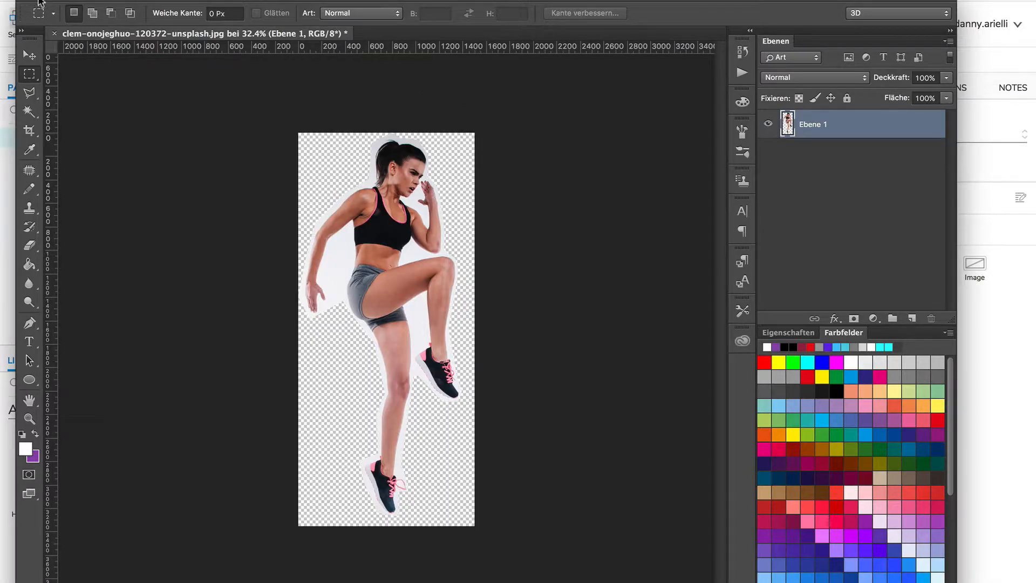
{"action": "left_click", "coordinate": [41, 0]}
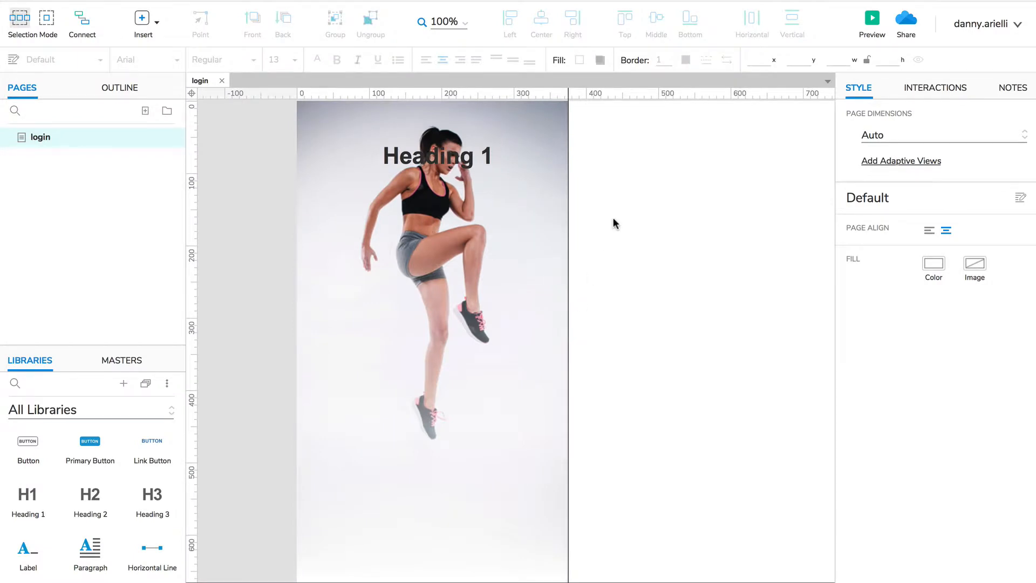
{"action": "left_click", "coordinate": [555, 120]}
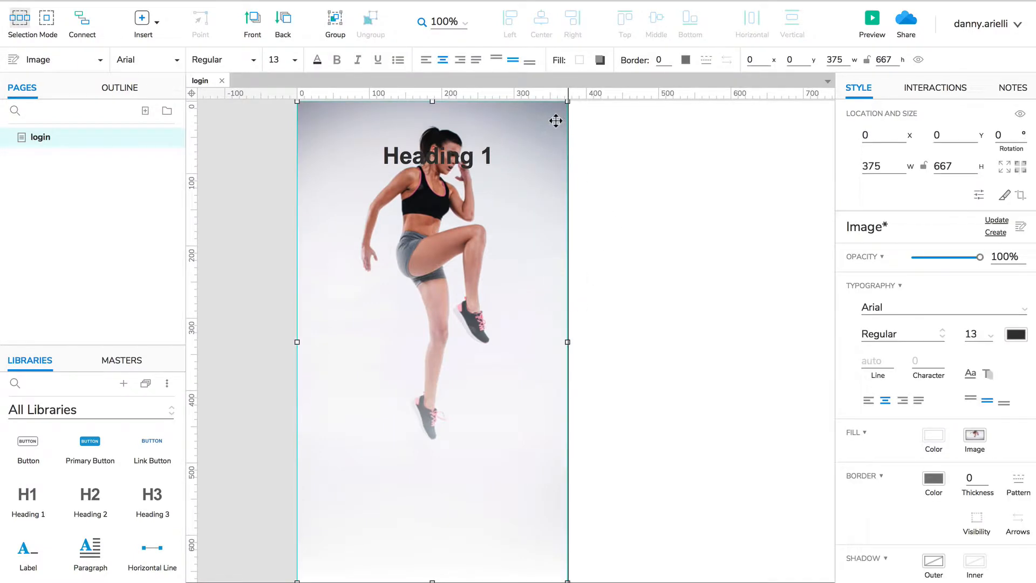
Delete the athlete photo from the login page
{"action": "left_click_drag", "start_coordinate": [555, 120], "coordinate": [807, 156]}
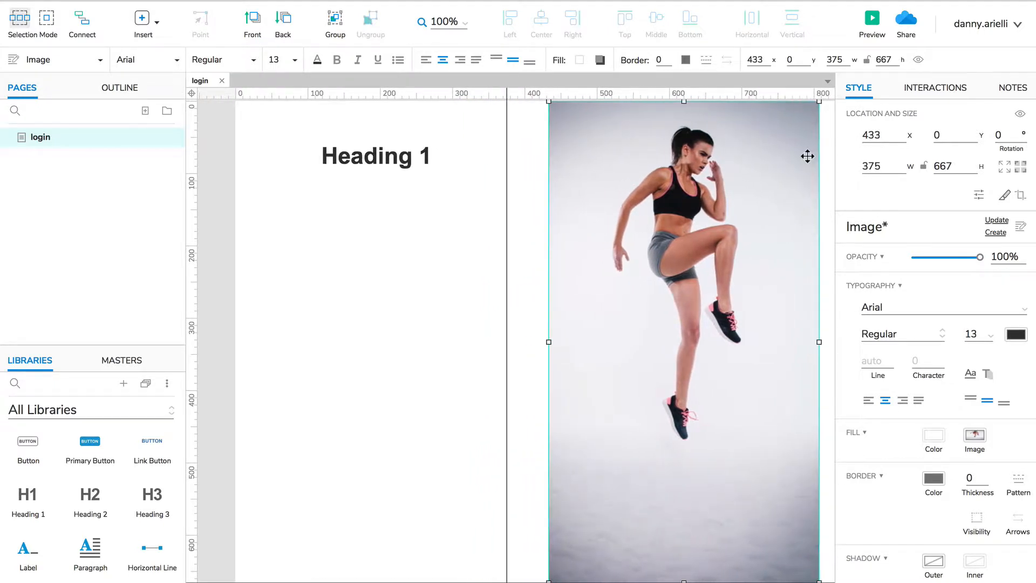
{"action": "key", "text": "Delete"}
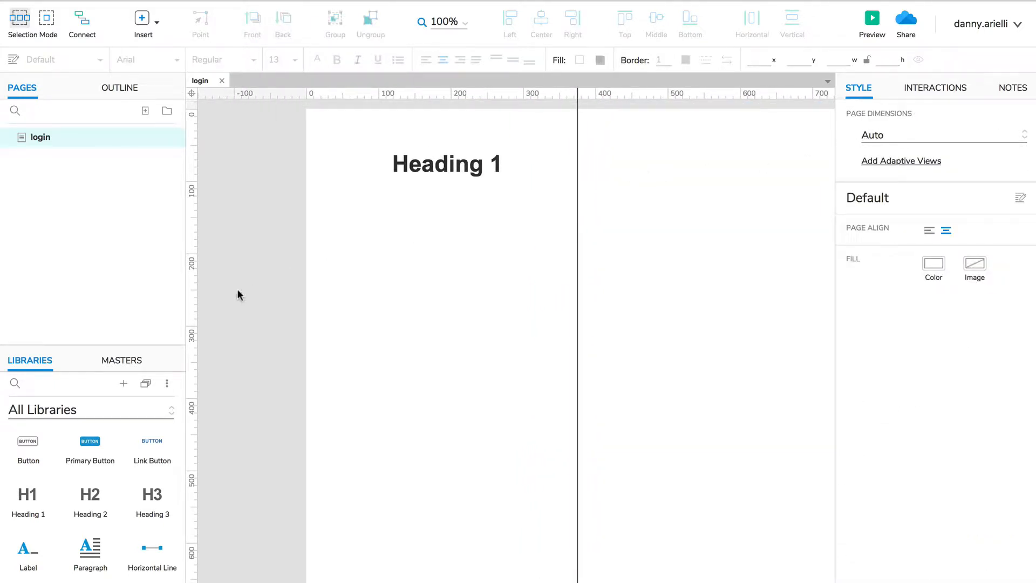
{"action": "scroll", "coordinate": [132, 447], "scroll_direction": "down", "scroll_amount": 3}
{"action": "scroll", "coordinate": [131, 474], "scroll_direction": "up", "scroll_amount": 8}
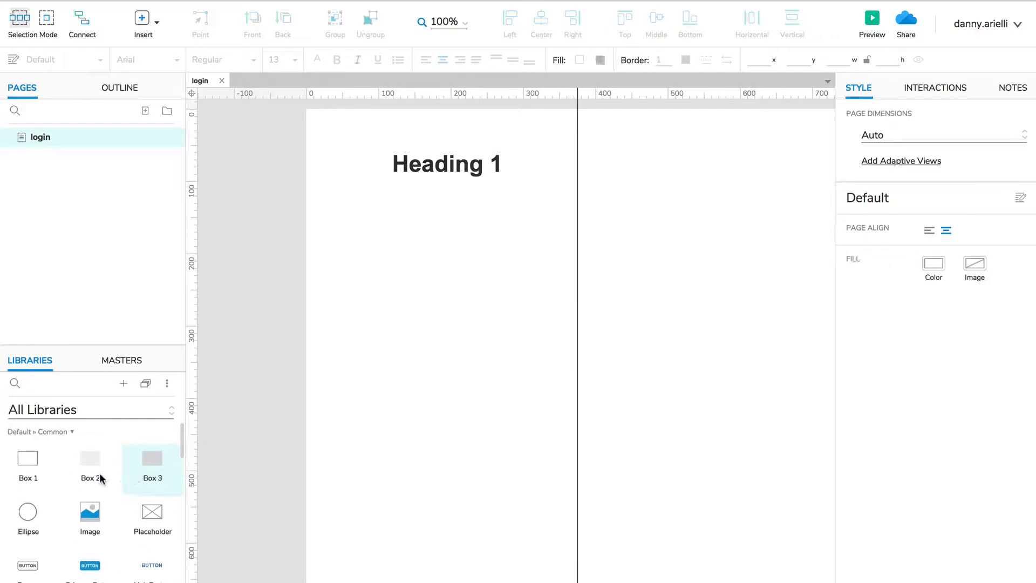
Add a Box 2, bring it to front, and stretch it to roughly 375 × 666 over the page
{"action": "left_click_drag", "start_coordinate": [83, 452], "coordinate": [303, 197]}
{"action": "left_click_drag", "start_coordinate": [411, 228], "coordinate": [419, 582]}
{"action": "left_click", "coordinate": [545, 516]}
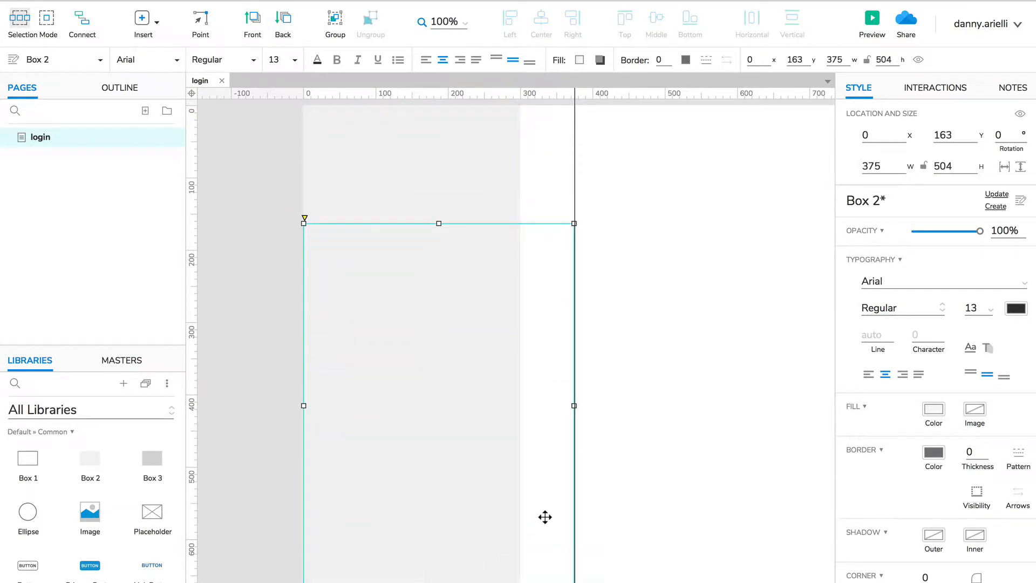
{"action": "right_click", "coordinate": [544, 517]}
{"action": "mouse_move", "coordinate": [637, 347]}
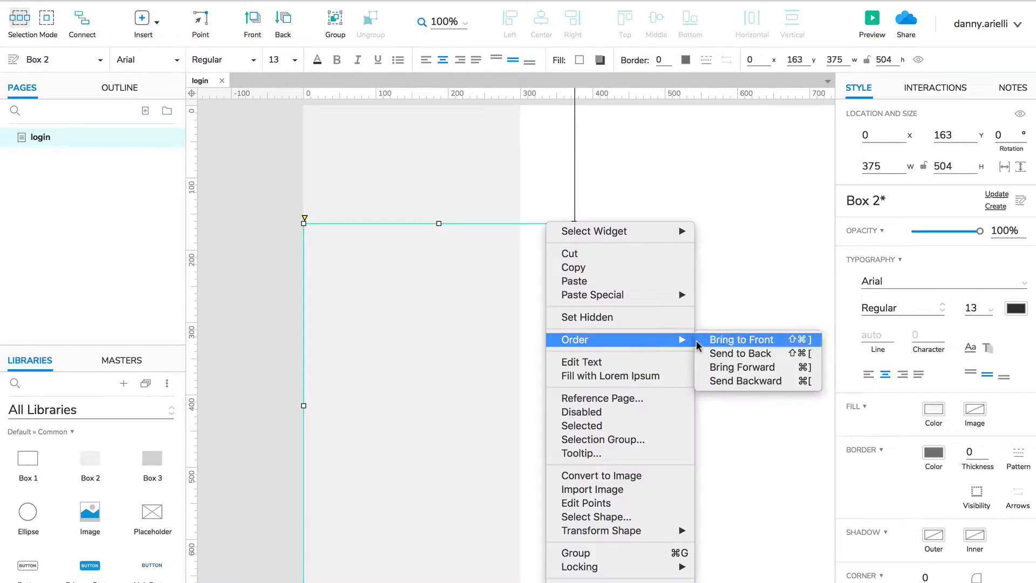
{"action": "left_click", "coordinate": [697, 345]}
{"action": "left_click", "coordinate": [494, 178]}
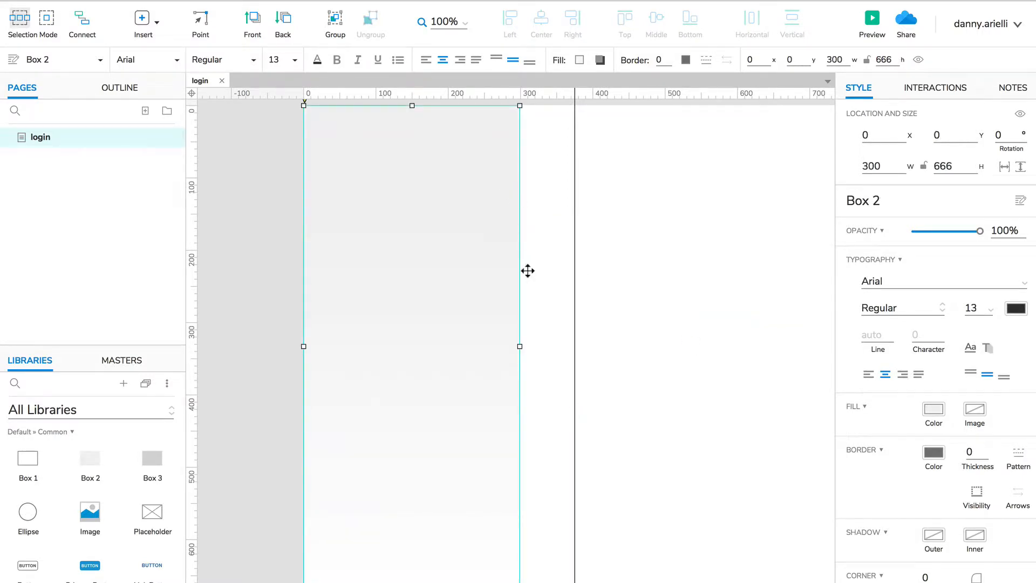
{"action": "left_click_drag", "start_coordinate": [517, 344], "coordinate": [518, 344]}
{"action": "left_click_drag", "start_coordinate": [523, 344], "coordinate": [573, 345]}
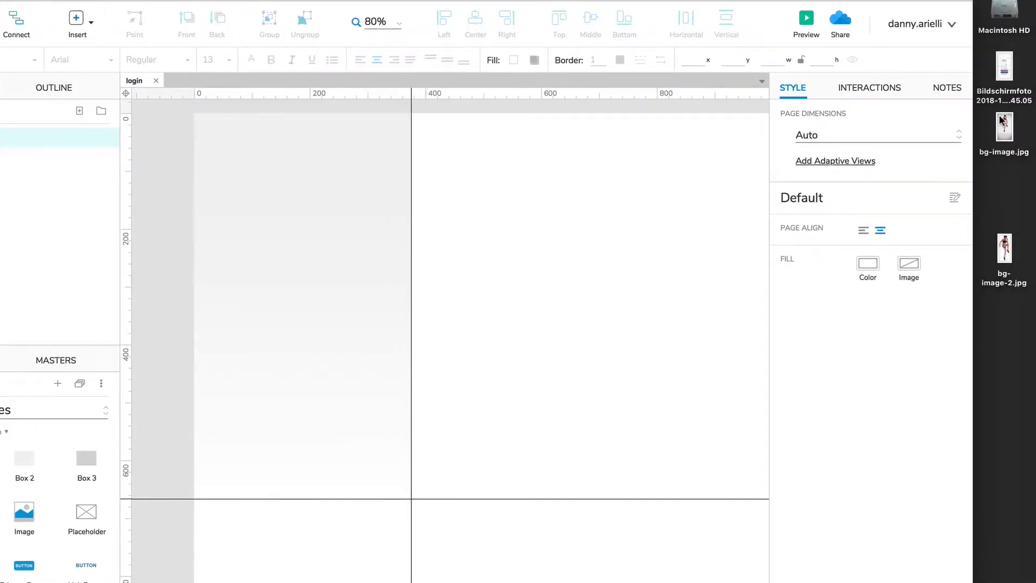
Place bg-image-2.jpg on the page and move it over the grey box
{"action": "left_click_drag", "start_coordinate": [1002, 125], "coordinate": [555, 190]}
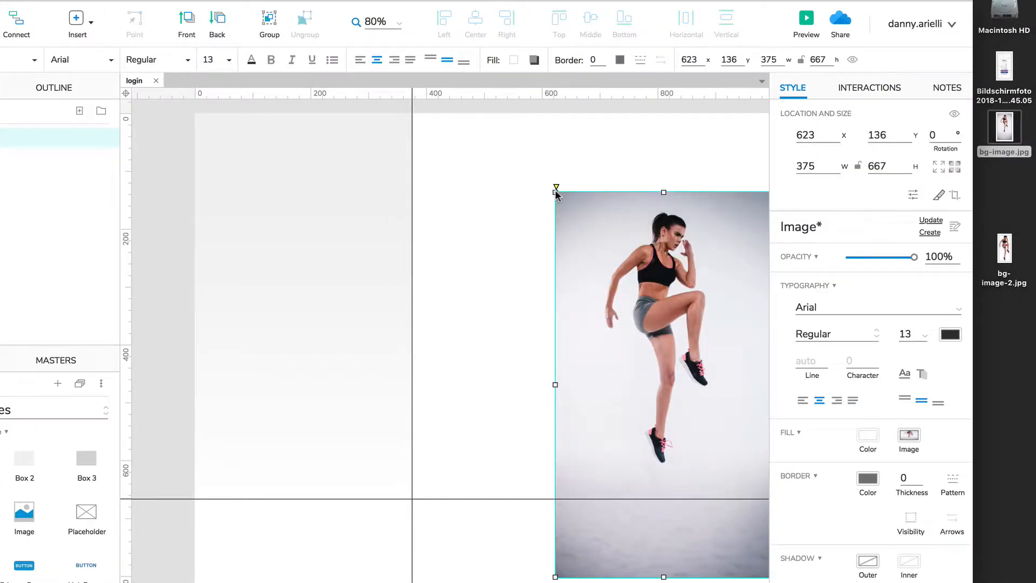
{"action": "key", "text": "Delete"}
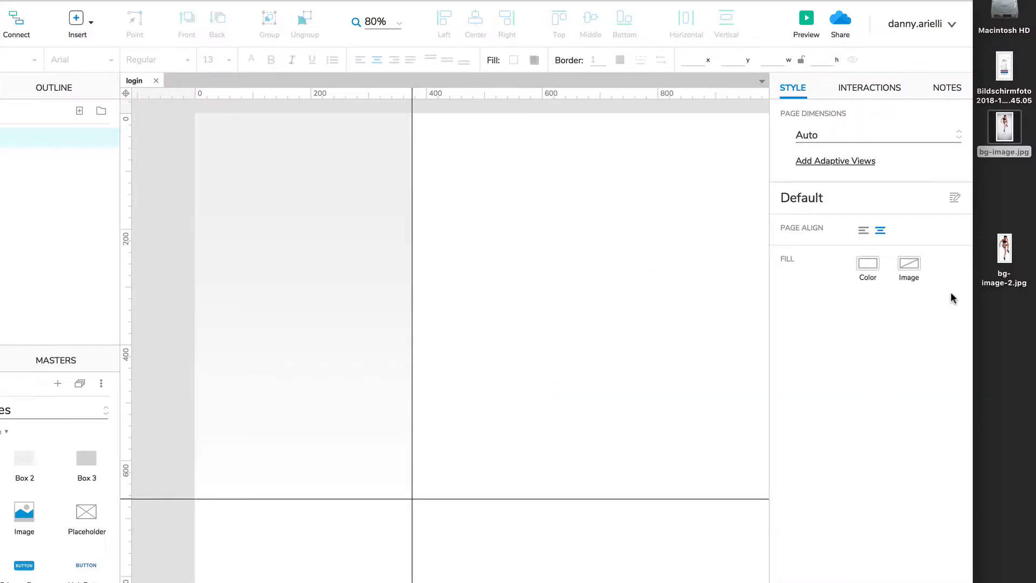
{"action": "left_click_drag", "start_coordinate": [1003, 247], "coordinate": [491, 256]}
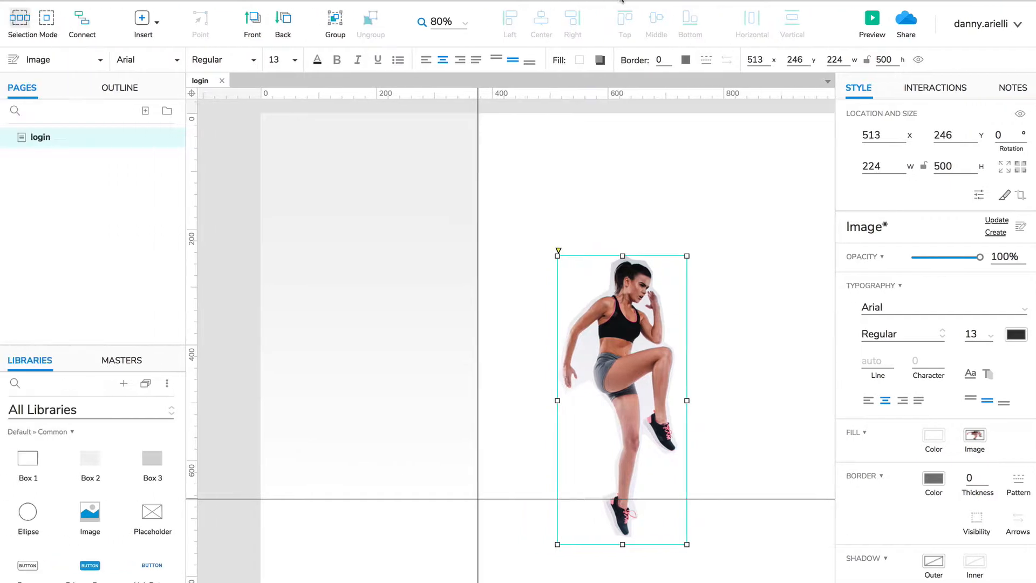
{"action": "left_click_drag", "start_coordinate": [615, 345], "coordinate": [361, 246]}
{"action": "left_click", "coordinate": [516, 283]}
{"action": "left_click", "coordinate": [439, 282]}
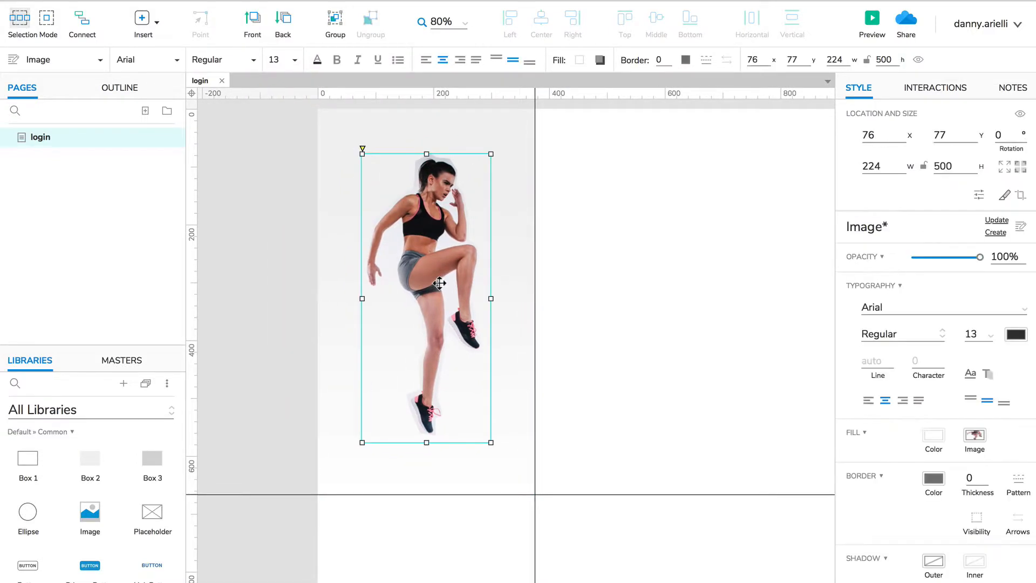
Lock the image's aspect ratio and set its width to 200
{"action": "left_click", "coordinate": [923, 165]}
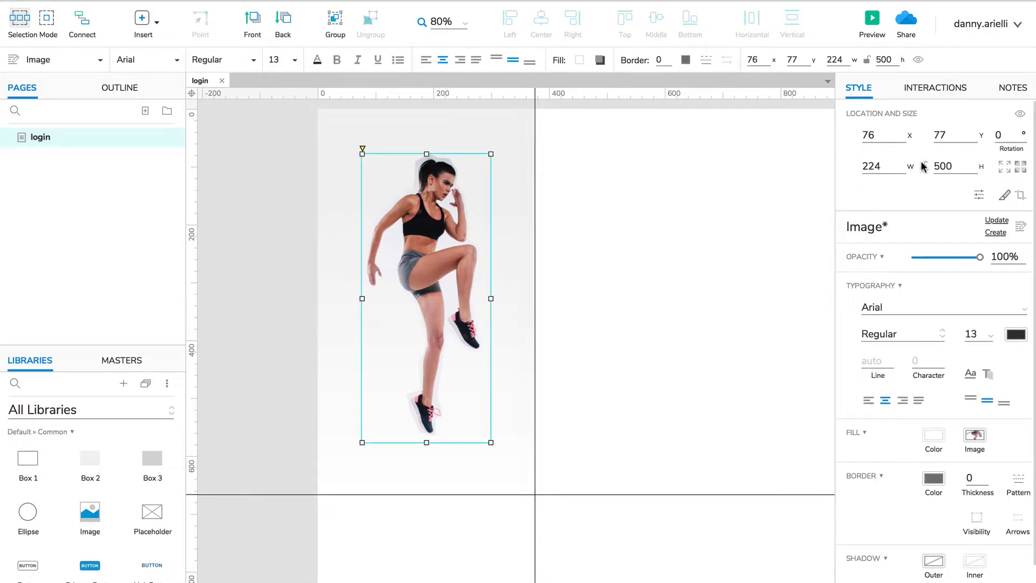
{"action": "double_click", "coordinate": [877, 164]}
{"action": "type", "text": "200"}
{"action": "key", "text": "Tab"}
Nudge the athlete image lower and bring the box in front of it
{"action": "left_click", "coordinate": [712, 254]}
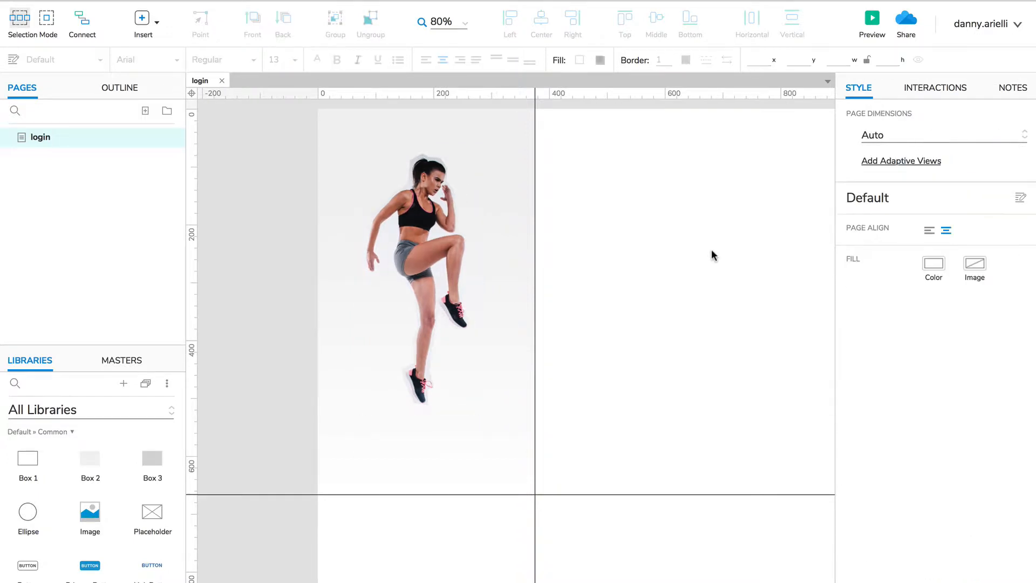
{"action": "left_click_drag", "start_coordinate": [411, 245], "coordinate": [417, 264]}
{"action": "left_click", "coordinate": [508, 413]}
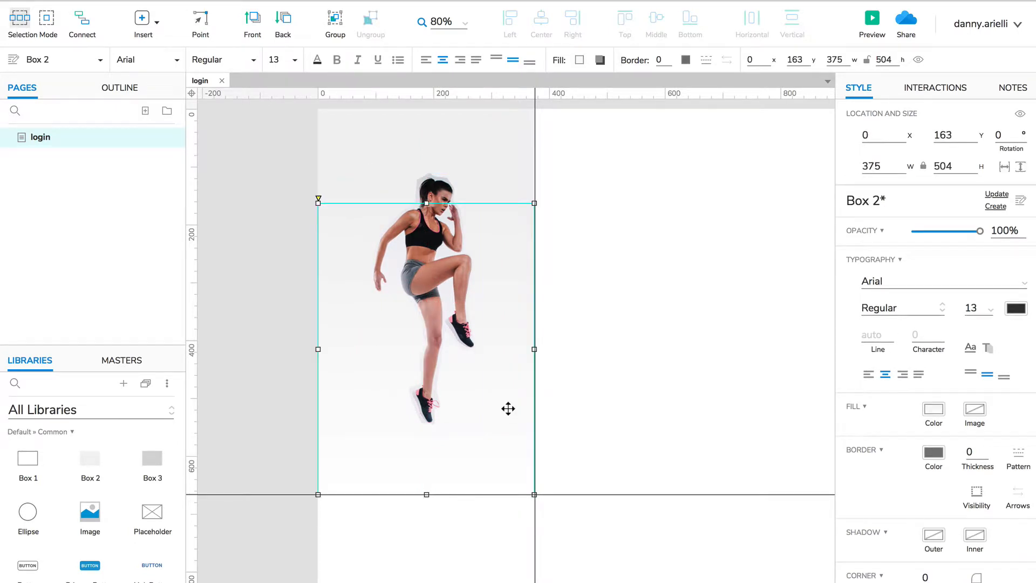
{"action": "right_click", "coordinate": [508, 413]}
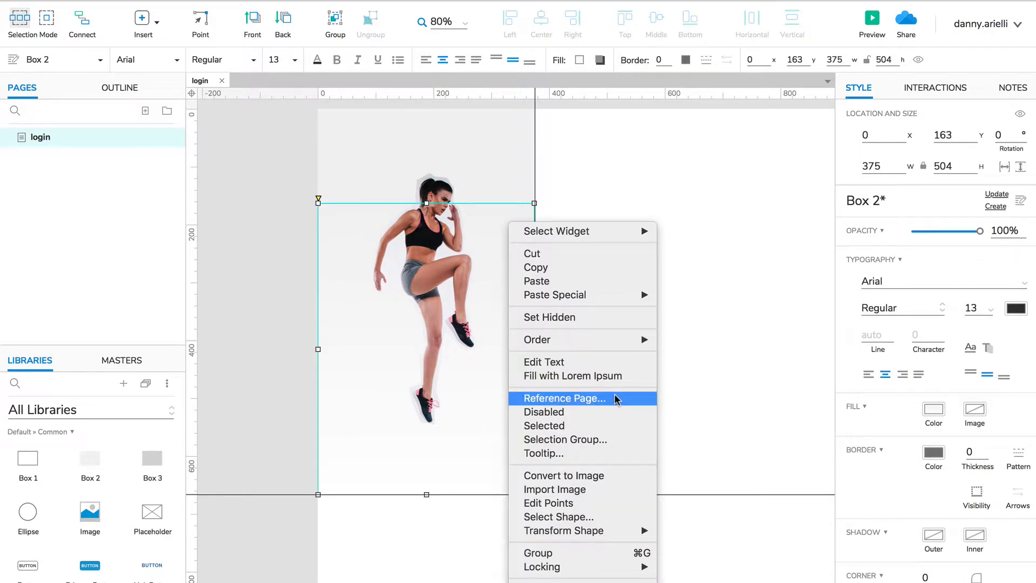
{"action": "mouse_move", "coordinate": [635, 340]}
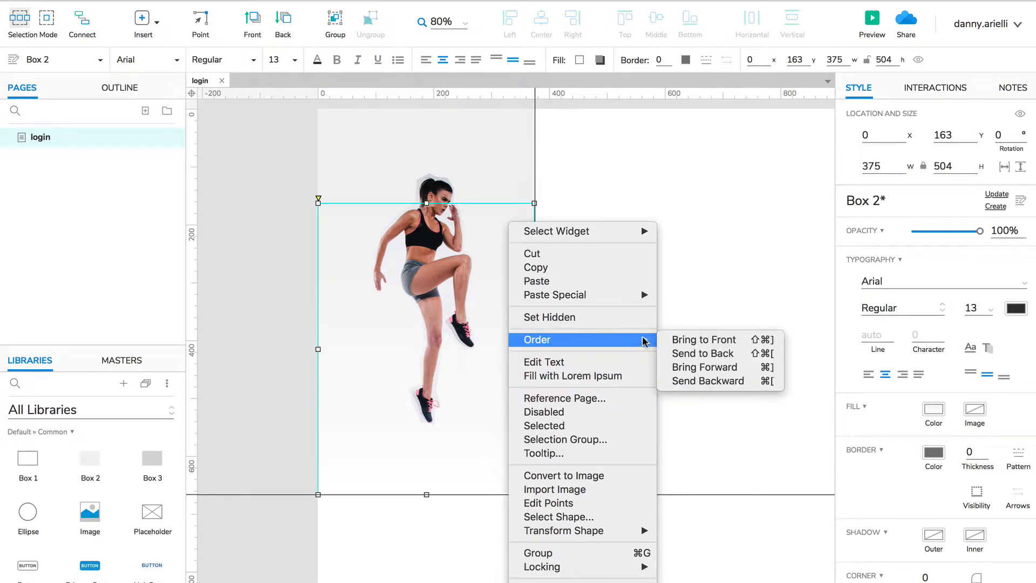
{"action": "left_click", "coordinate": [677, 337]}
{"action": "left_click", "coordinate": [677, 337]}
Resize the box to 667 tall and set its y position to 0
{"action": "left_click", "coordinate": [507, 417]}
{"action": "left_click_drag", "start_coordinate": [426, 203], "coordinate": [425, 113]}
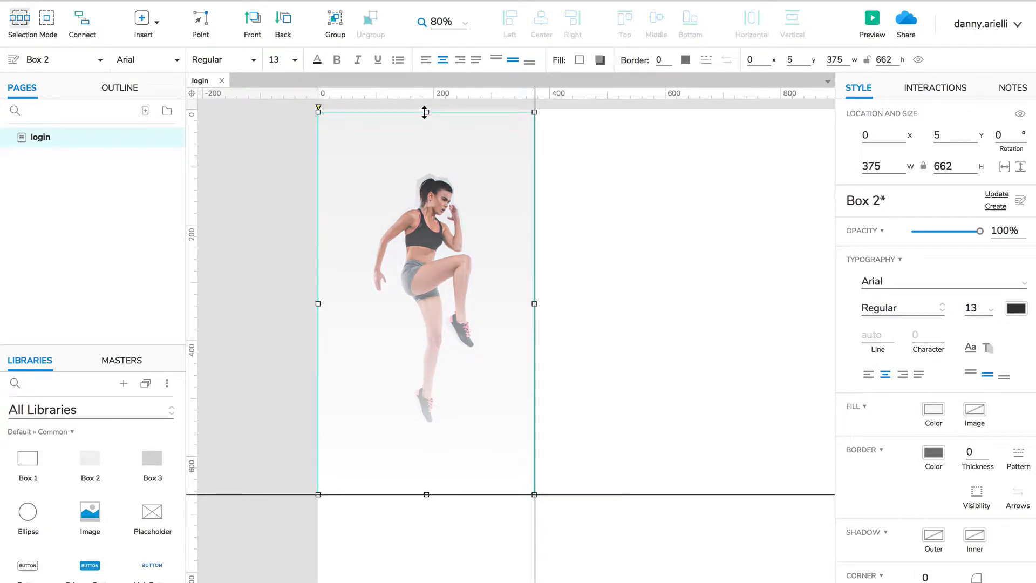
{"action": "key", "text": "Up"}
{"action": "key", "text": "Up"}
{"action": "key", "text": "Up"}
{"action": "key", "text": "Up"}
{"action": "key", "text": "Up"}
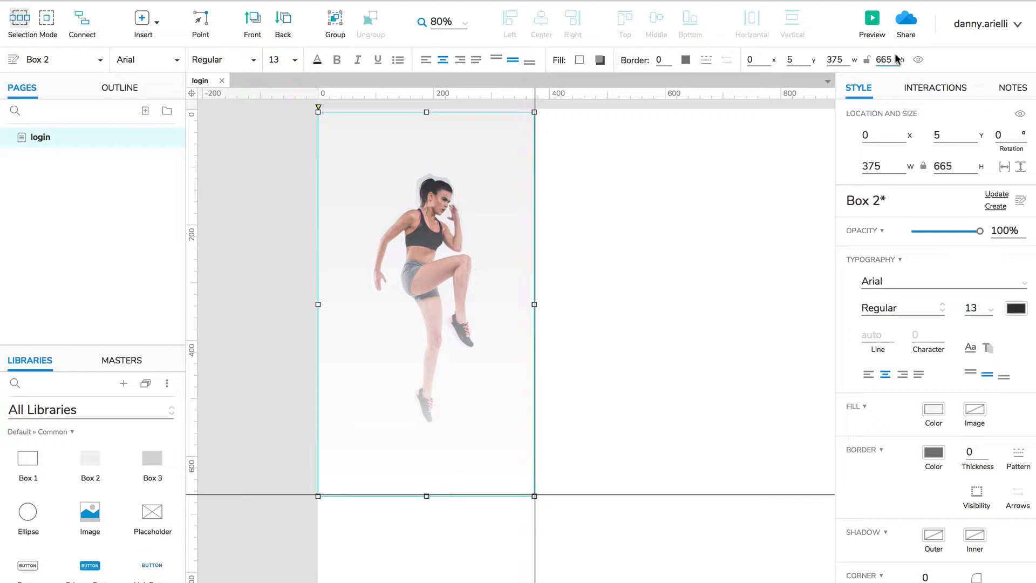
{"action": "left_click", "coordinate": [681, 263]}
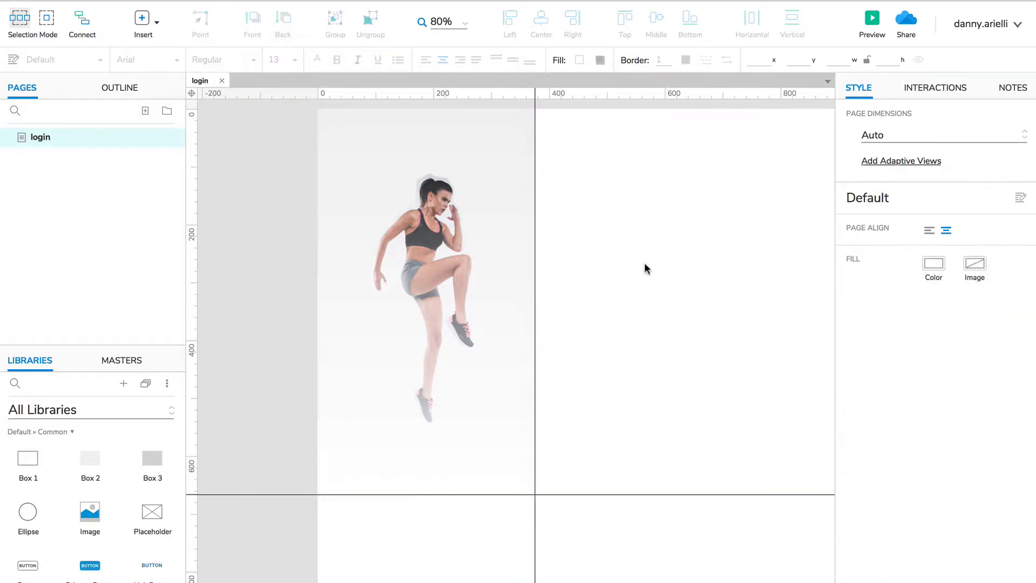
{"action": "left_click", "coordinate": [495, 278]}
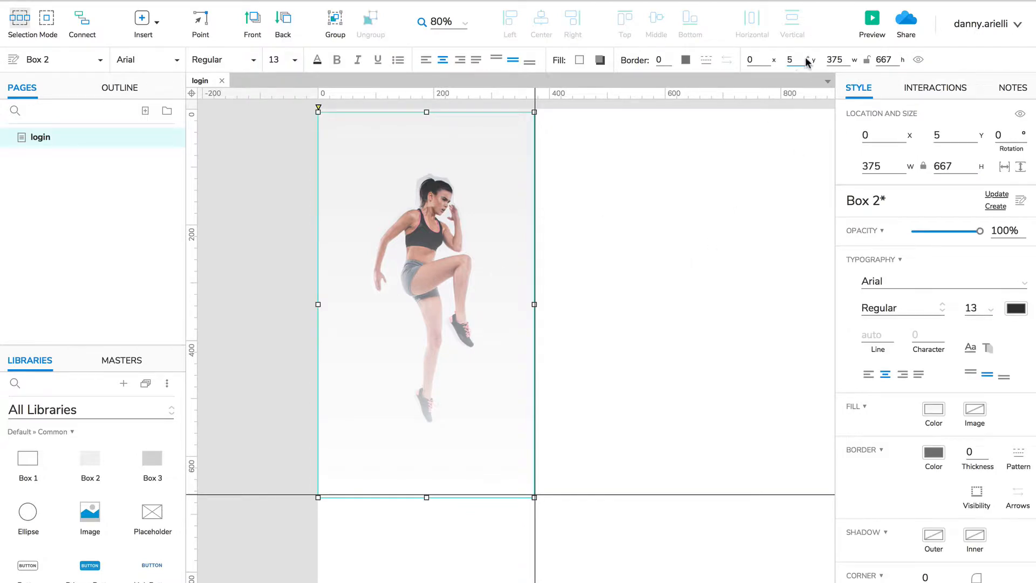
{"action": "type", "text": "0"}
{"action": "key", "text": "Return"}
{"action": "left_click", "coordinate": [613, 194]}
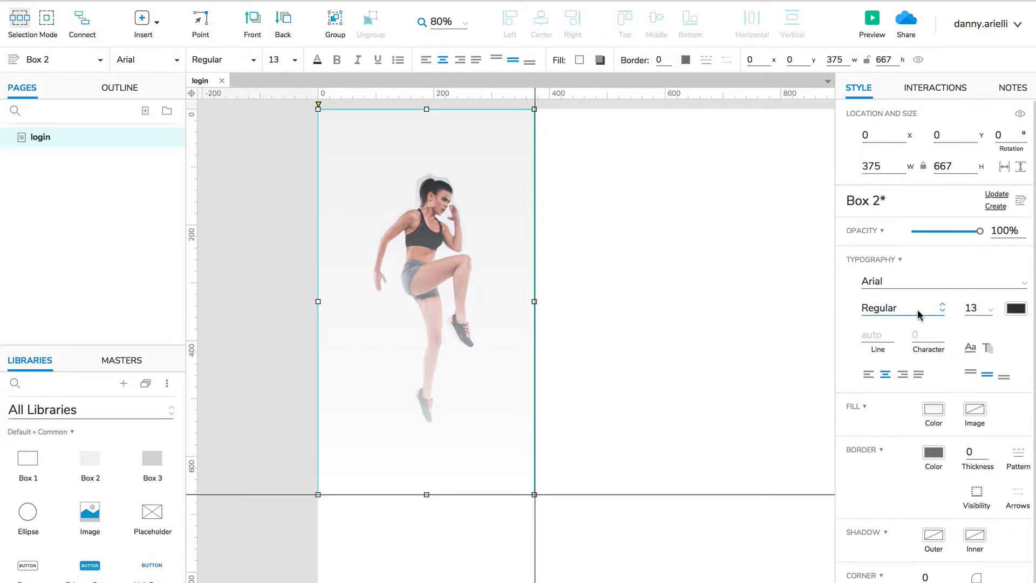
Fill the front box with solid white at about 65% opacity
{"action": "left_click", "coordinate": [936, 414]}
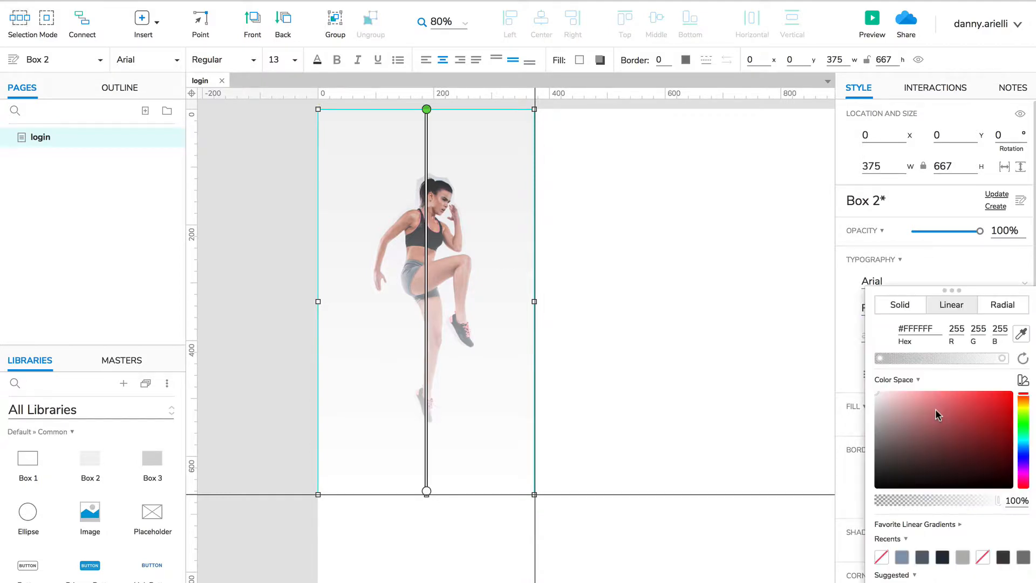
{"action": "left_click", "coordinate": [897, 306]}
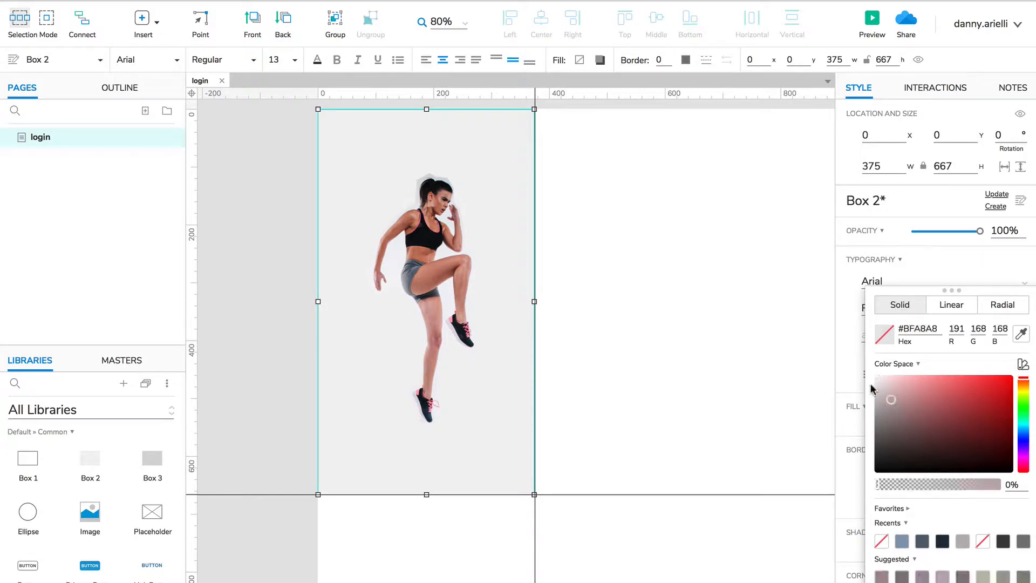
{"action": "left_click", "coordinate": [732, 355]}
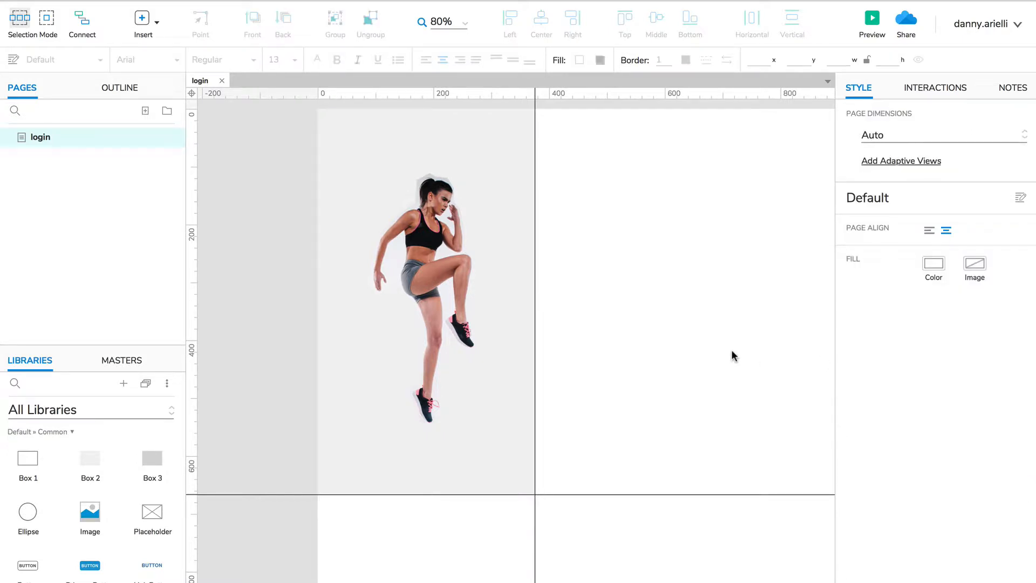
{"action": "key", "text": "ctrl+z"}
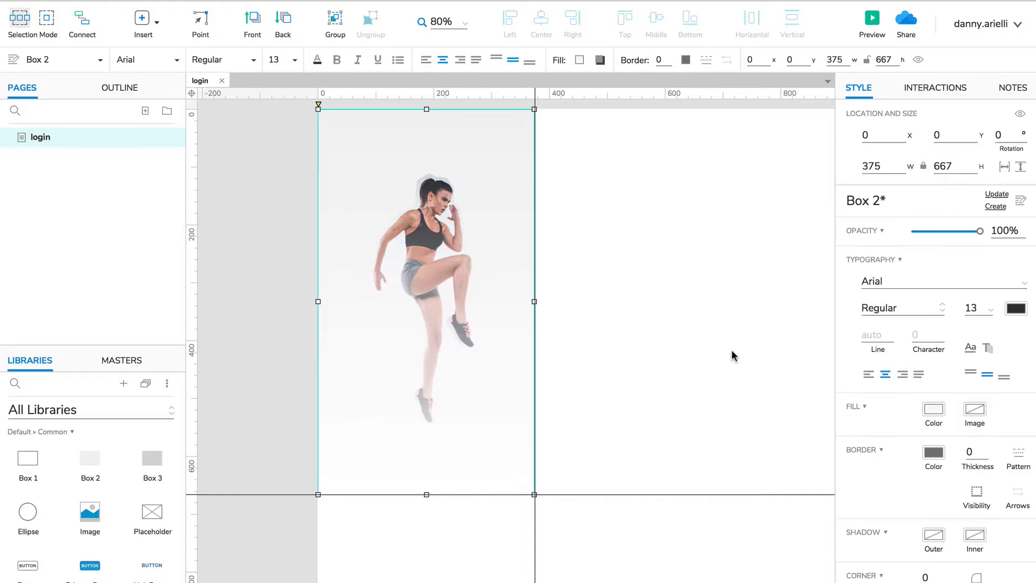
{"action": "scroll", "coordinate": [982, 248], "scroll_direction": "down", "scroll_amount": 1}
{"action": "left_click", "coordinate": [938, 377]}
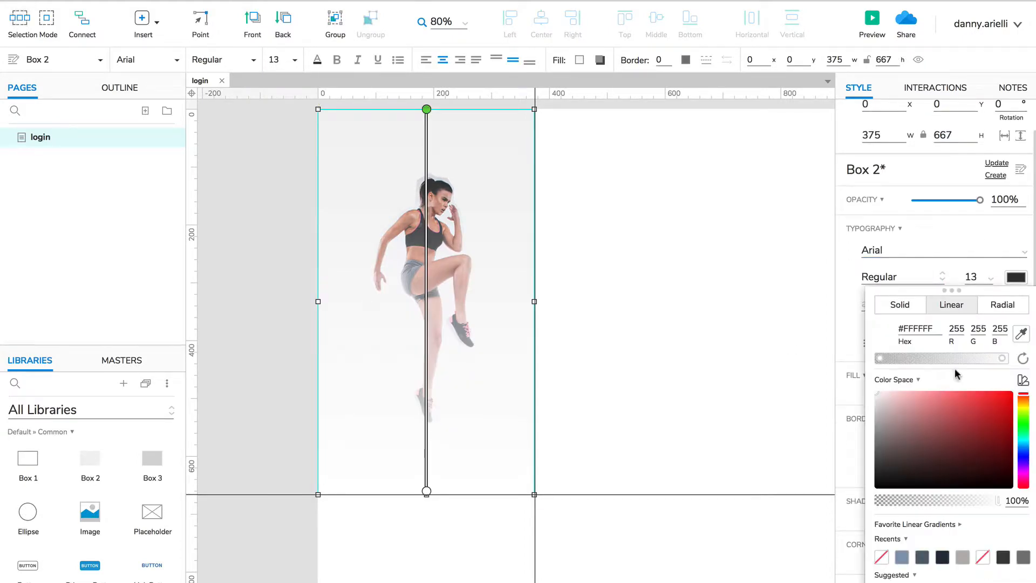
{"action": "left_click", "coordinate": [908, 305]}
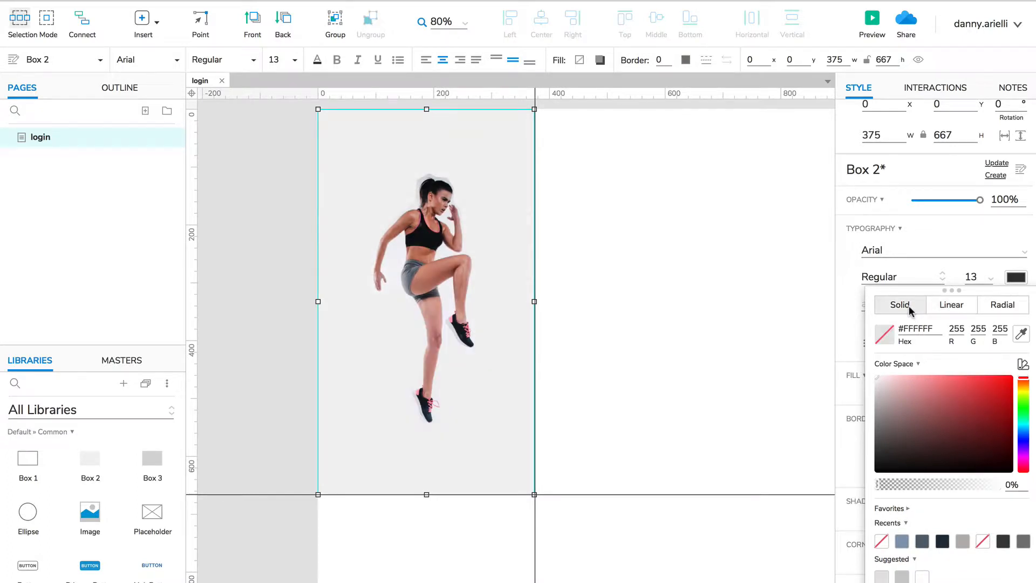
{"action": "left_click_drag", "start_coordinate": [908, 414], "coordinate": [843, 354]}
{"action": "left_click", "coordinate": [921, 576]}
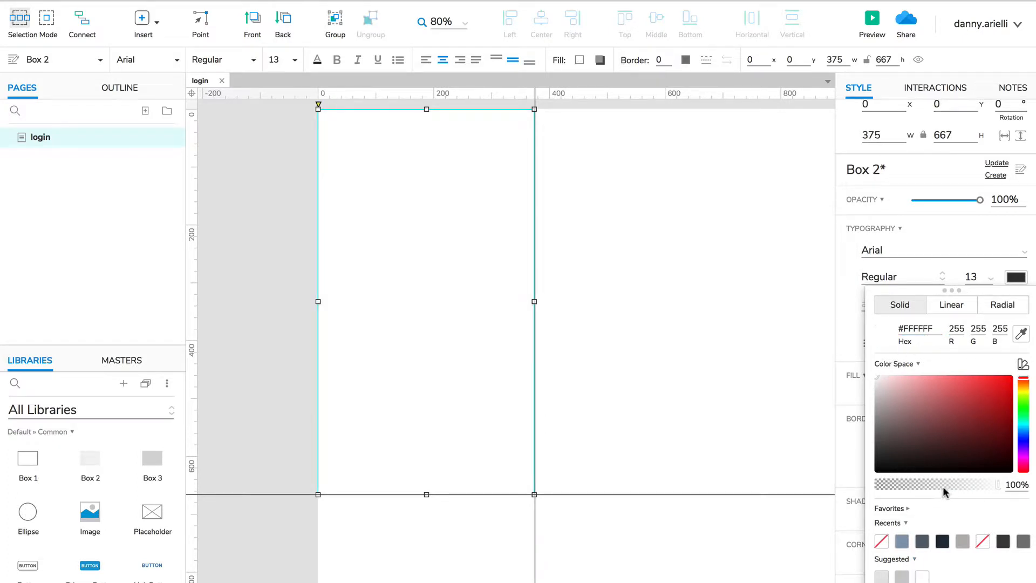
{"action": "mouse_move", "coordinate": [948, 484]}
{"action": "left_mouse_down"}
{"action": "mouse_move", "coordinate": [939, 484]}
{"action": "mouse_move", "coordinate": [955, 480]}
{"action": "left_mouse_up"}
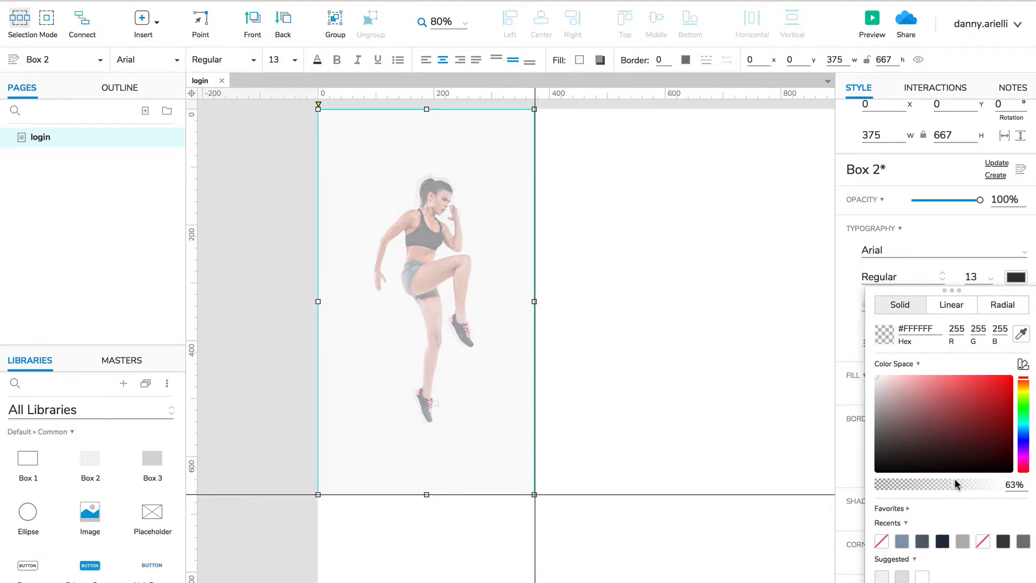
{"action": "left_click", "coordinate": [696, 338]}
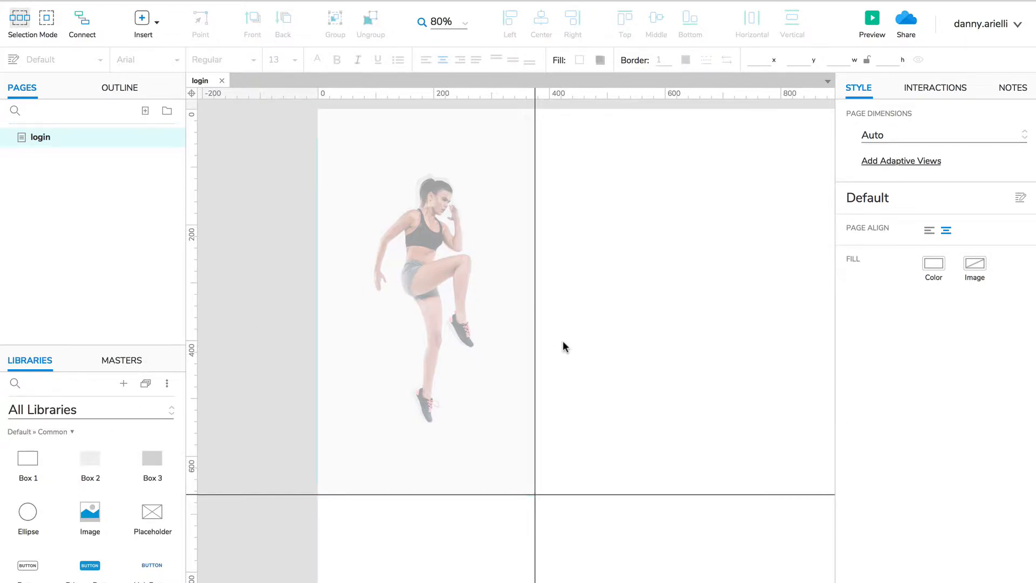
Select the Heading 1 text and bring it in front of the photo
{"action": "left_click_drag", "start_coordinate": [577, 386], "coordinate": [307, 118]}
{"action": "left_click_drag", "start_coordinate": [584, 261], "coordinate": [373, 188]}
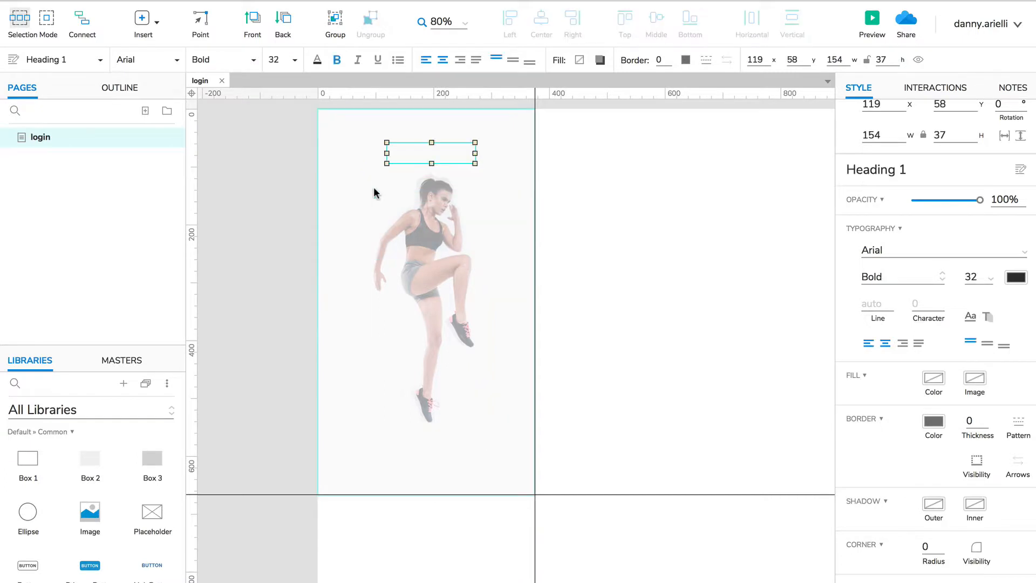
{"action": "right_click", "coordinate": [412, 150]}
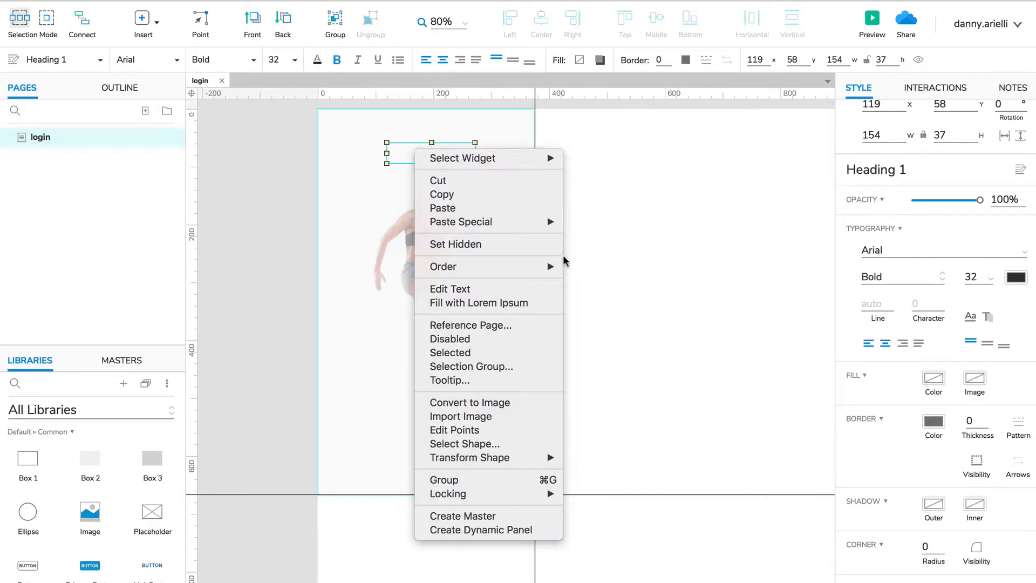
{"action": "mouse_move", "coordinate": [549, 268]}
{"action": "left_click", "coordinate": [584, 267]}
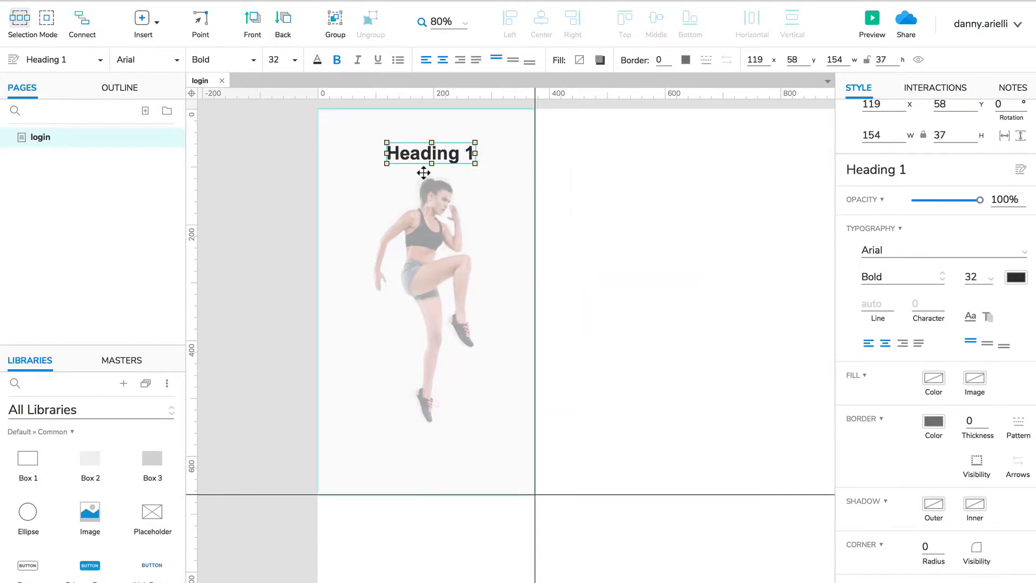
Change the heading to 'Sign in' in Montserrat and centre it near the page top
{"action": "double_click", "coordinate": [407, 155]}
{"action": "type", "text": "S"}
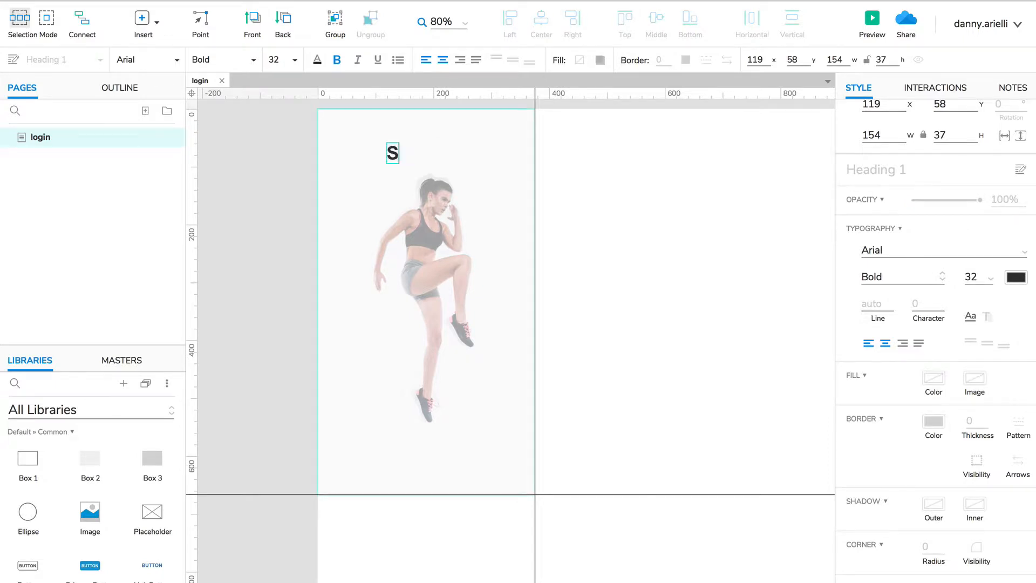
{"action": "type", "text": "ign in"}
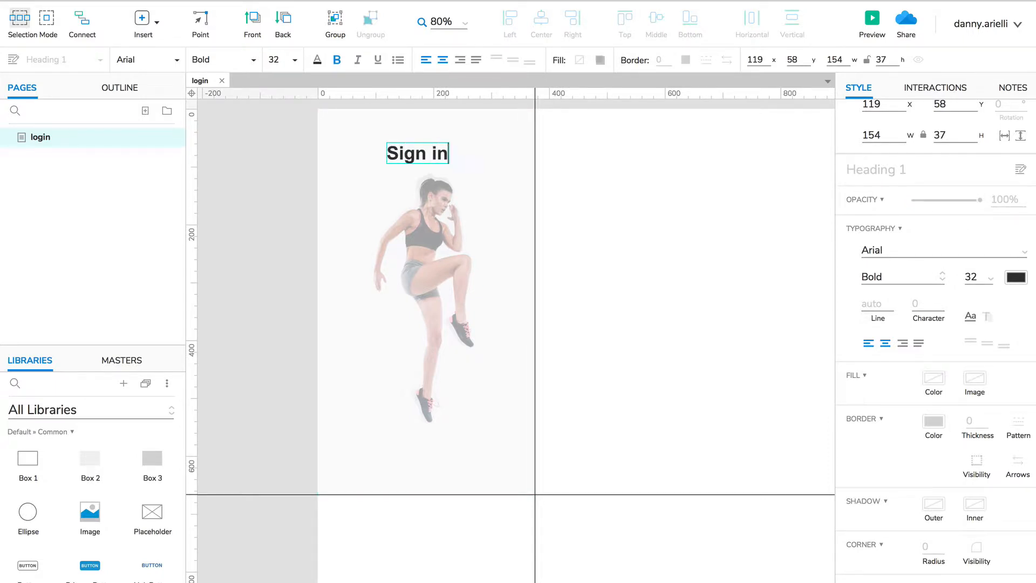
{"action": "left_click", "coordinate": [526, 191]}
{"action": "left_click", "coordinate": [440, 161]}
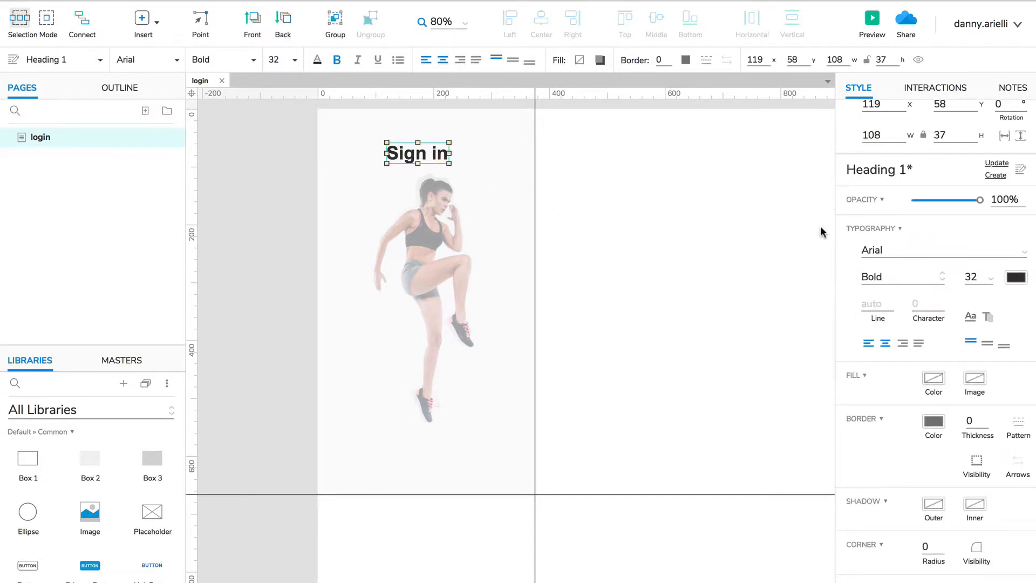
{"action": "left_click", "coordinate": [893, 244]}
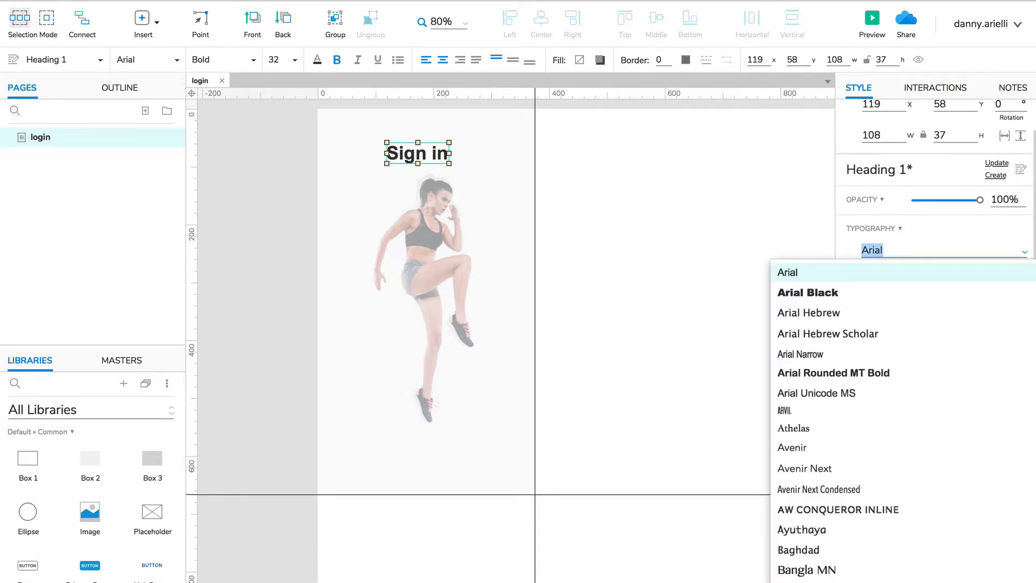
{"action": "type", "text": "Montserrat"}
{"action": "key", "text": "Return"}
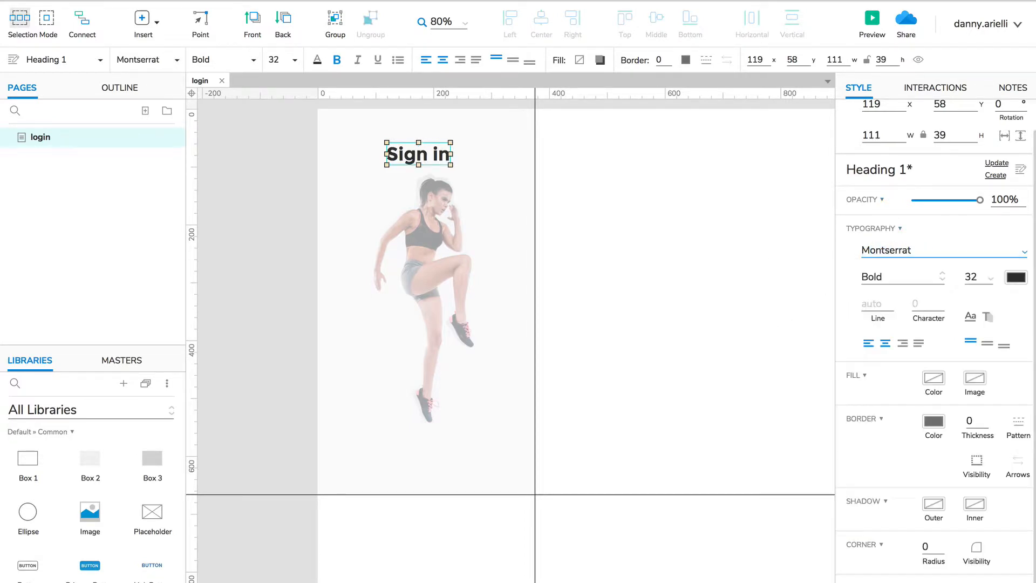
{"action": "left_click", "coordinate": [585, 225]}
{"action": "left_click_drag", "start_coordinate": [430, 156], "coordinate": [436, 158]}
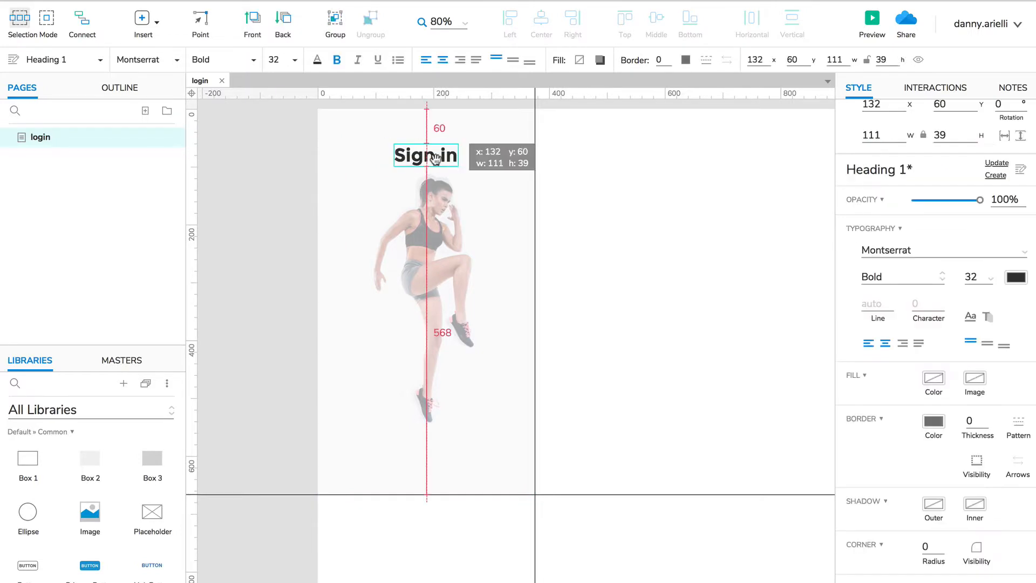
{"action": "left_click", "coordinate": [653, 313]}
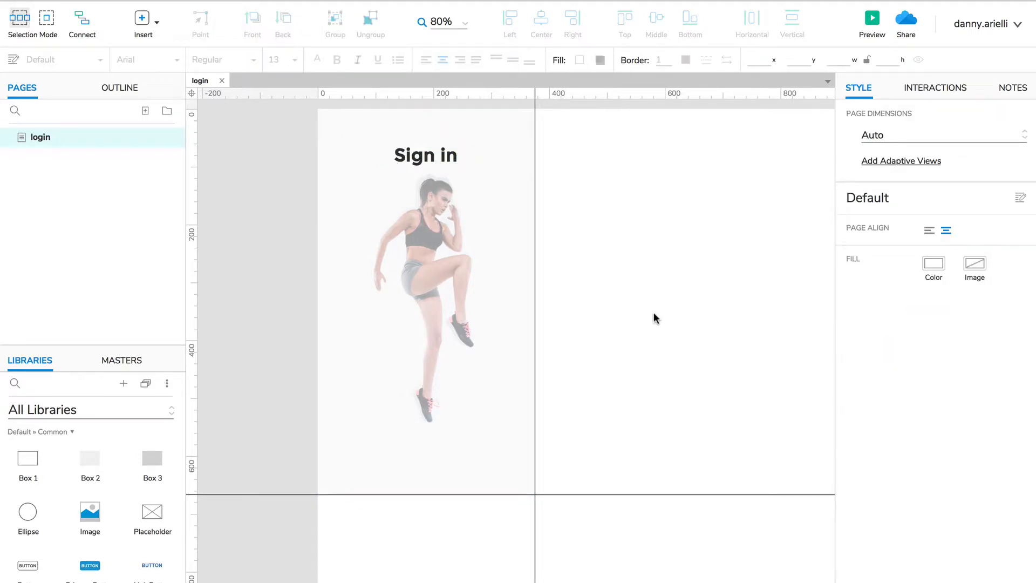
Add a horizontal line across the photo, about 276 wide
{"action": "scroll", "coordinate": [66, 499], "scroll_direction": "down", "scroll_amount": 3}
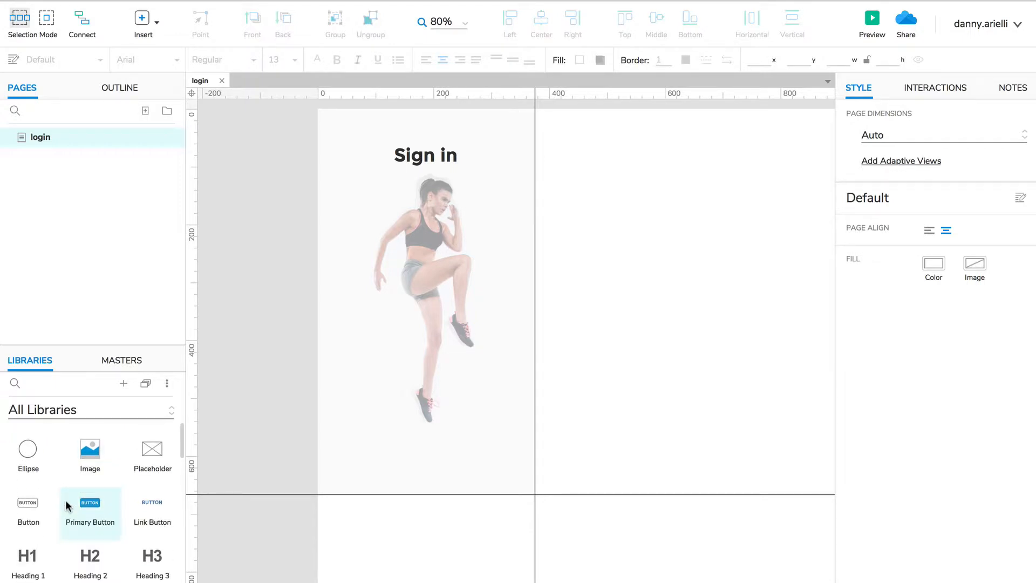
{"action": "scroll", "coordinate": [66, 499], "scroll_direction": "up", "scroll_amount": 1}
{"action": "scroll", "coordinate": [66, 500], "scroll_direction": "down", "scroll_amount": 2}
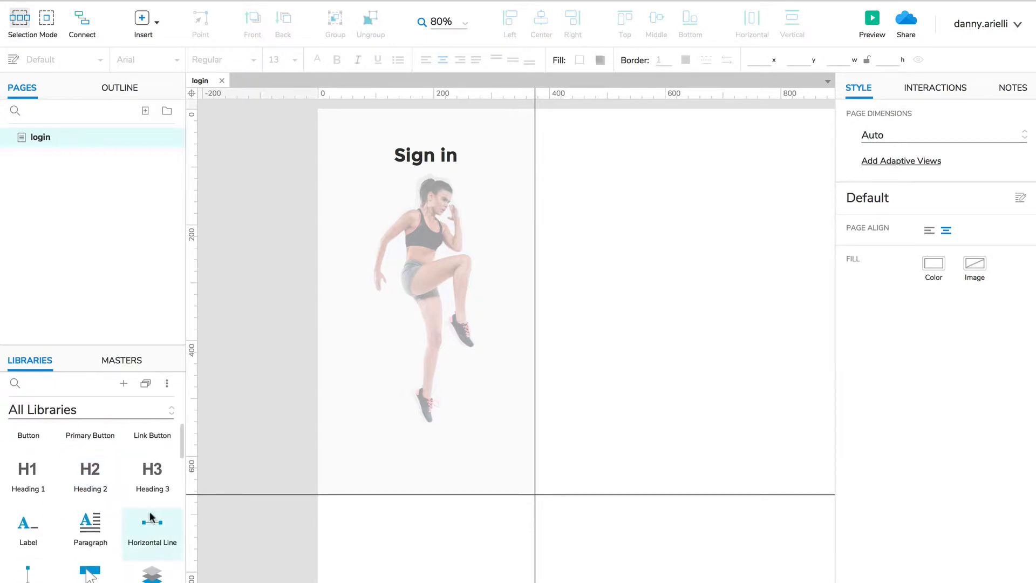
{"action": "left_click_drag", "start_coordinate": [151, 527], "coordinate": [356, 296]}
{"action": "left_click_drag", "start_coordinate": [471, 296], "coordinate": [517, 296]}
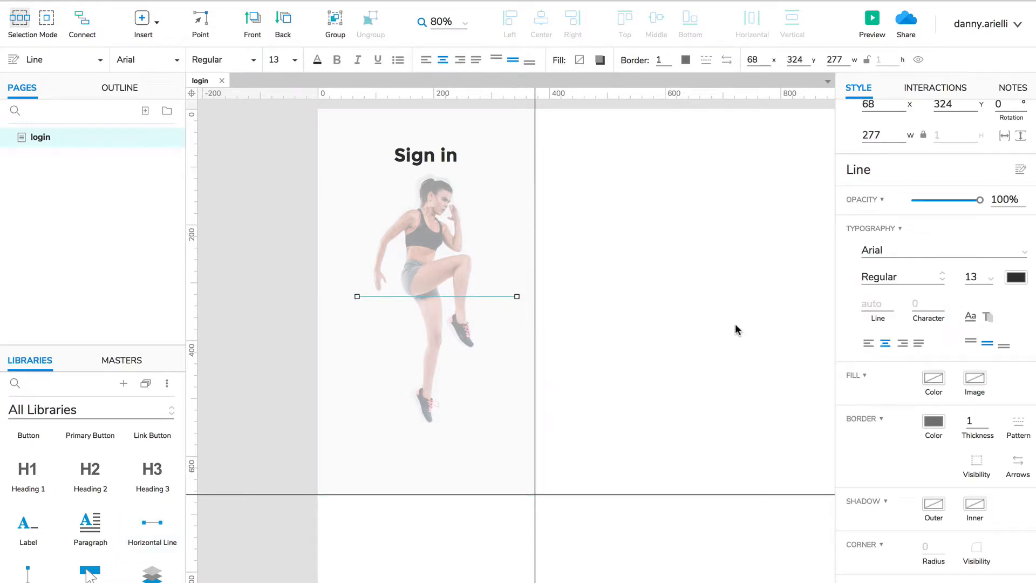
{"action": "left_click", "coordinate": [636, 325]}
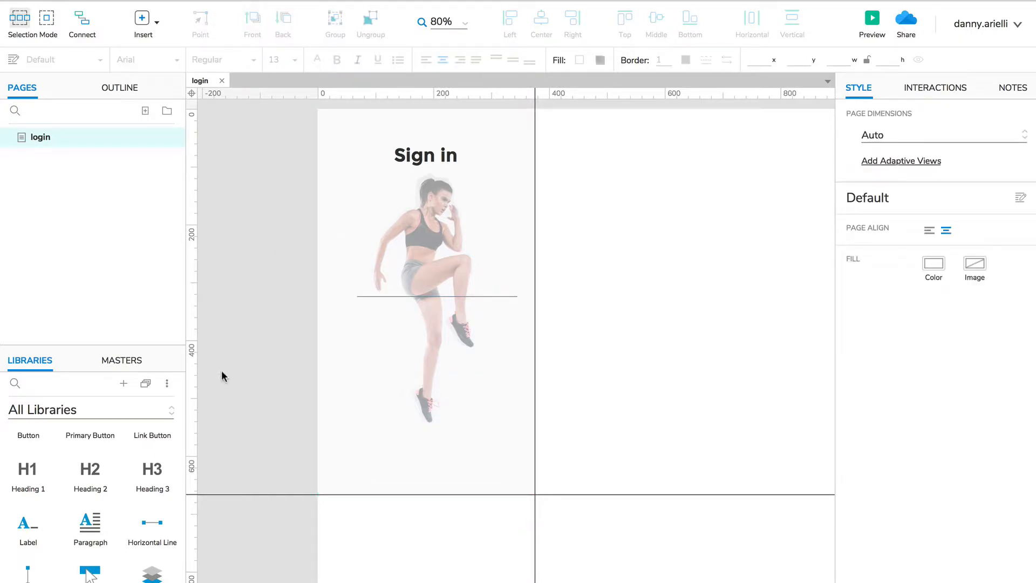
Add a Box 2 at the page's left edge, narrowed to about 39 wide
{"action": "scroll", "coordinate": [116, 445], "scroll_direction": "down", "scroll_amount": 1}
{"action": "scroll", "coordinate": [115, 447], "scroll_direction": "up", "scroll_amount": 1}
{"action": "left_click_drag", "start_coordinate": [116, 446], "coordinate": [321, 332]}
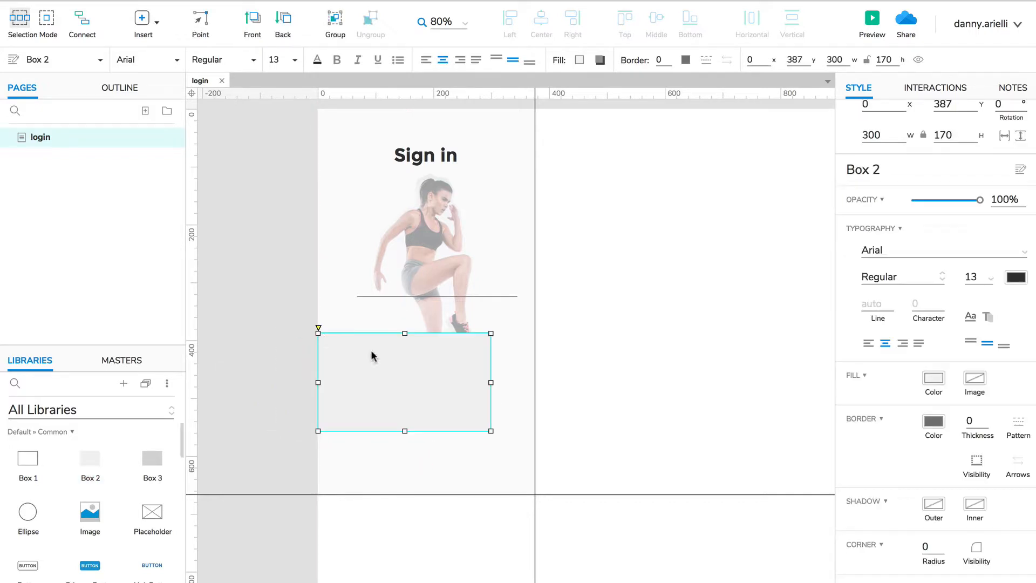
{"action": "left_click_drag", "start_coordinate": [489, 382], "coordinate": [339, 382]}
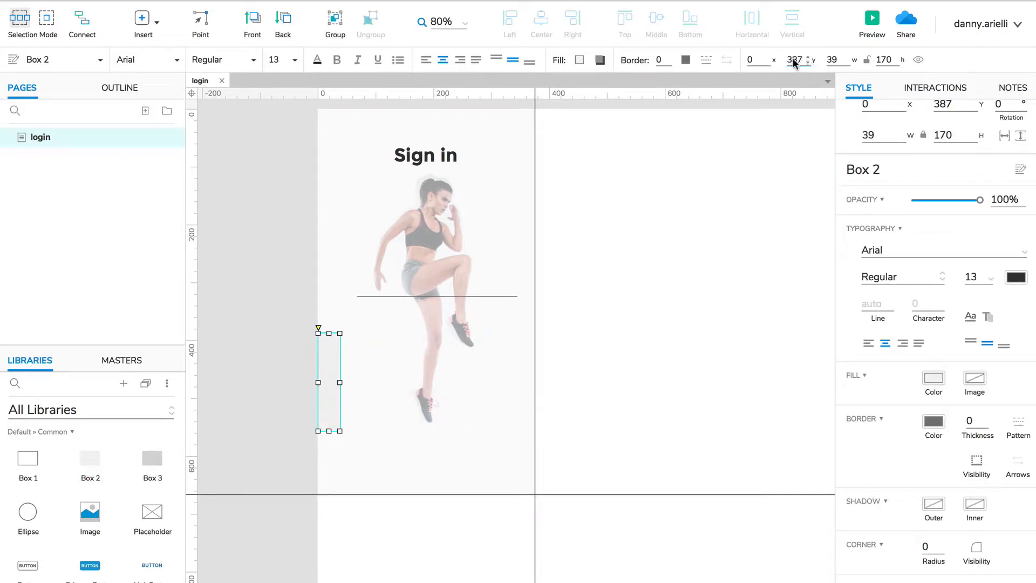
Make the left box a 20-wide strip running from y 0 to 720 tall
{"action": "scroll", "coordinate": [901, 151], "scroll_direction": "up", "scroll_amount": 1}
{"action": "left_click", "coordinate": [890, 167]}
{"action": "type", "text": "2"}
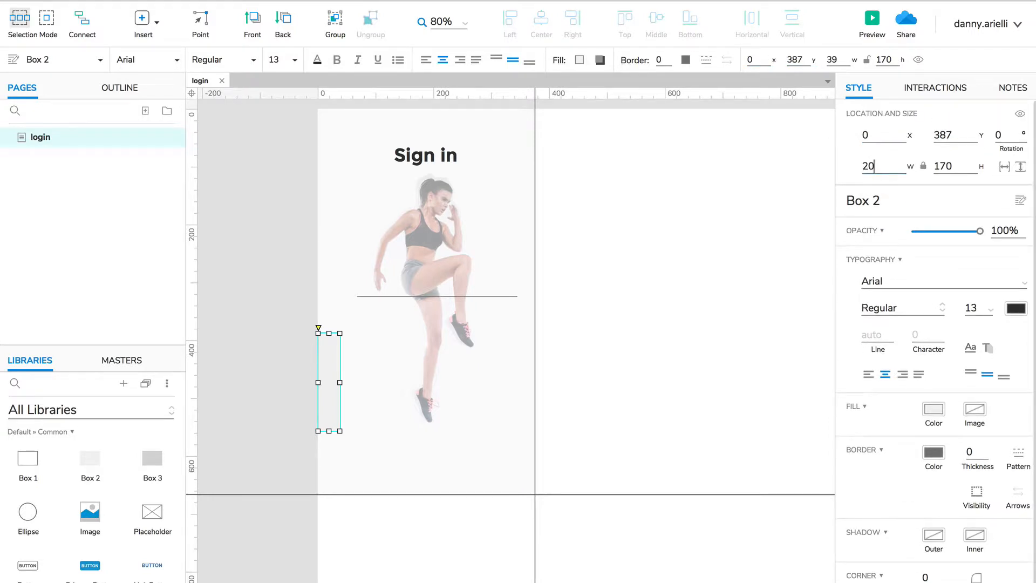
{"action": "type", "text": "0"}
{"action": "key", "text": "Return"}
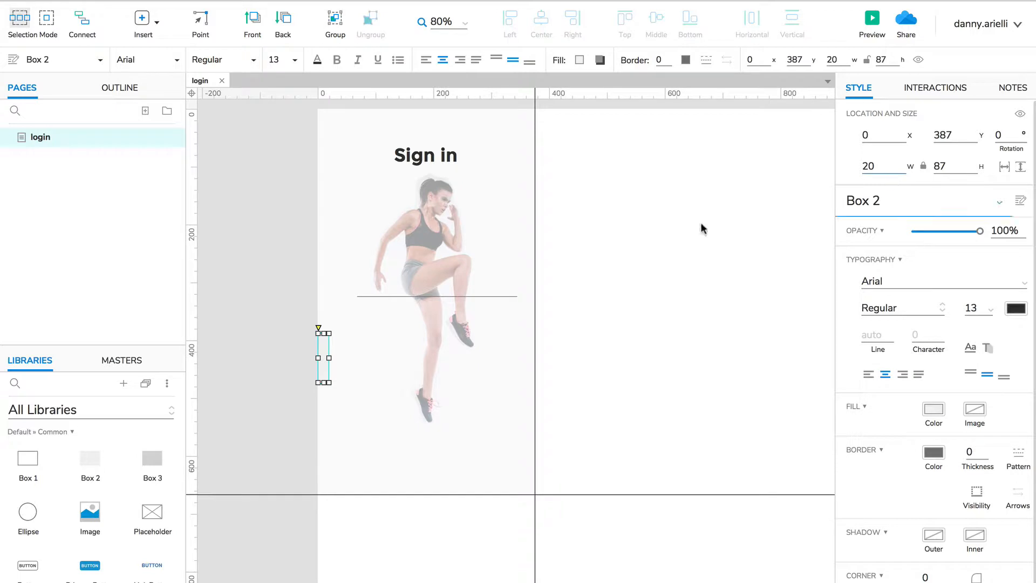
{"action": "left_click_drag", "start_coordinate": [323, 333], "coordinate": [322, 108]}
{"action": "left_click_drag", "start_coordinate": [322, 382], "coordinate": [322, 524]}
{"action": "left_click", "coordinate": [221, 389]}
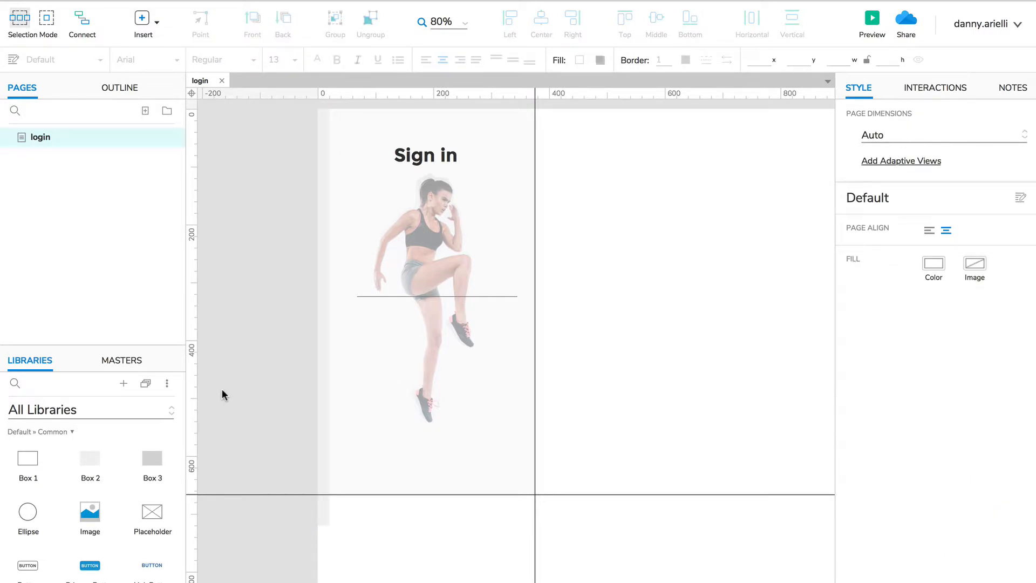
Duplicate the strip and place the copy at x 355
{"action": "left_click", "coordinate": [327, 383]}
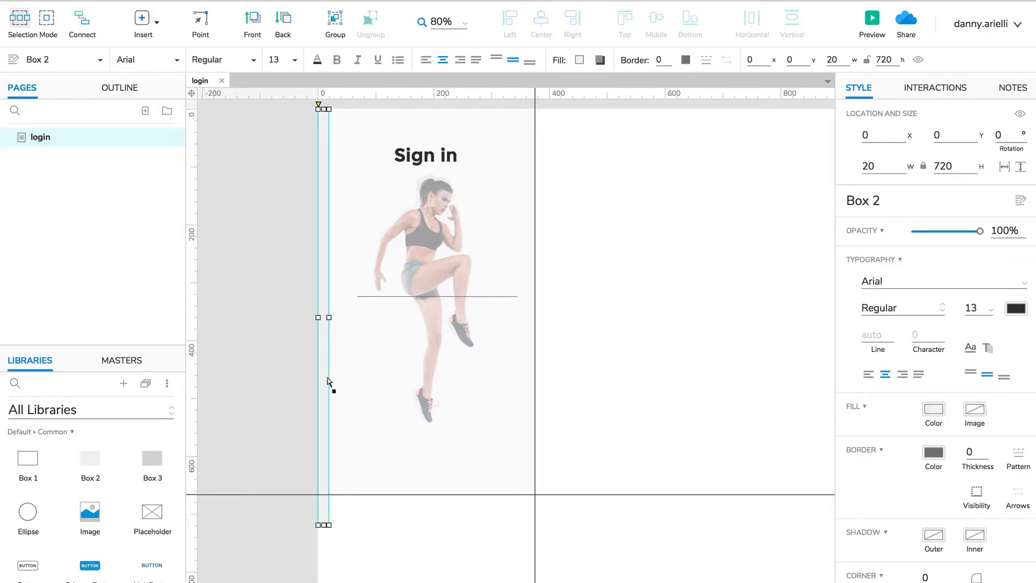
{"action": "left_click_drag", "start_coordinate": [324, 382], "coordinate": [536, 371]}
{"action": "left_click", "coordinate": [588, 309]}
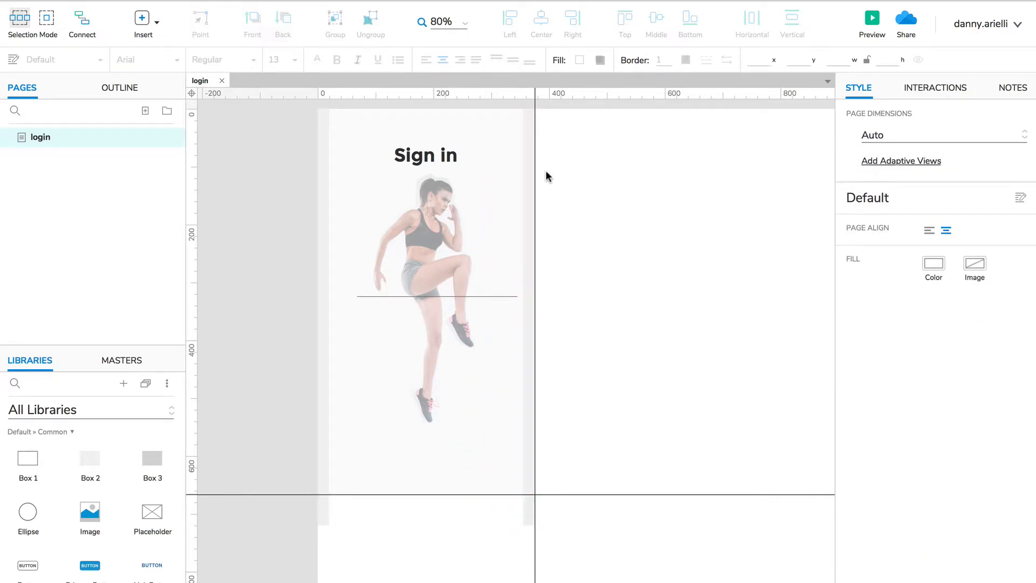
{"action": "scroll", "coordinate": [546, 176], "scroll_direction": "up", "scroll_amount": 5}
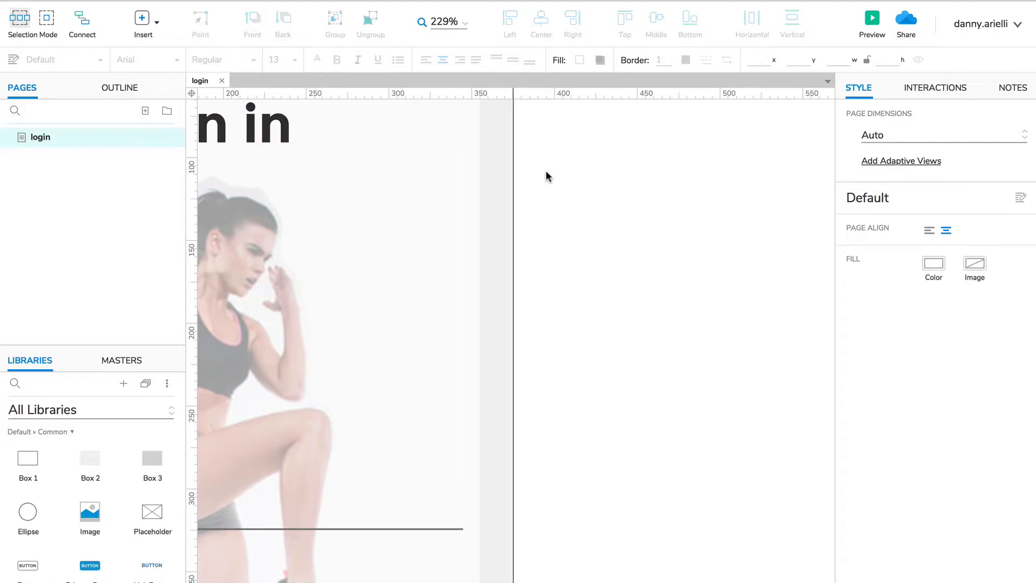
Move the right guide to x 355 and pull a new vertical guide near x 21
{"action": "scroll", "coordinate": [537, 190], "scroll_direction": "down", "scroll_amount": 2}
{"action": "left_click_drag", "start_coordinate": [522, 181], "coordinate": [498, 181]}
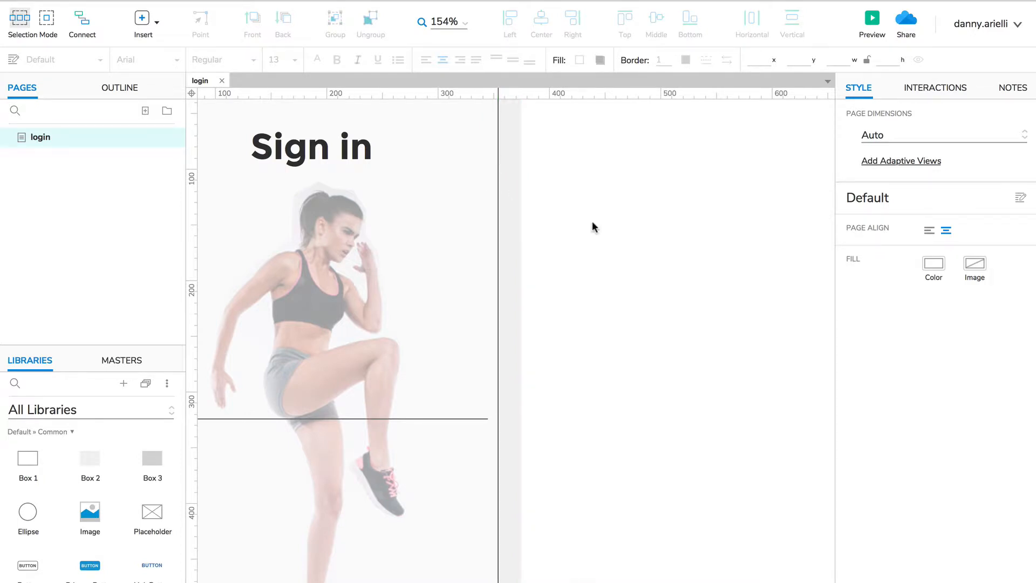
{"action": "scroll", "coordinate": [591, 222], "scroll_direction": "left", "scroll_amount": 10}
{"action": "left_click_drag", "start_coordinate": [190, 250], "coordinate": [398, 258]}
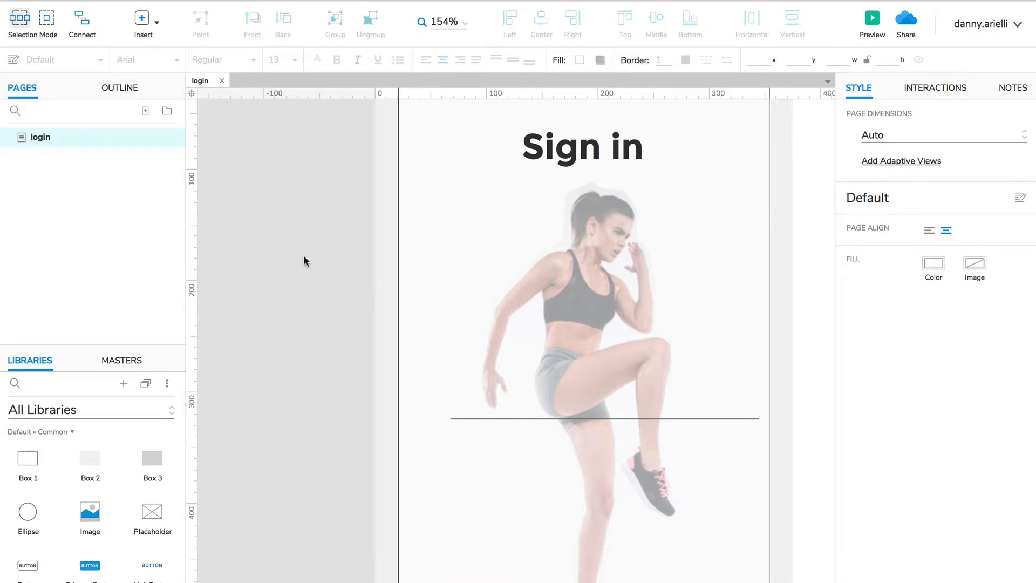
Fine-tune the left vertical guide to sit exactly at x 20
{"action": "scroll", "coordinate": [293, 297], "scroll_direction": "down", "scroll_amount": 5}
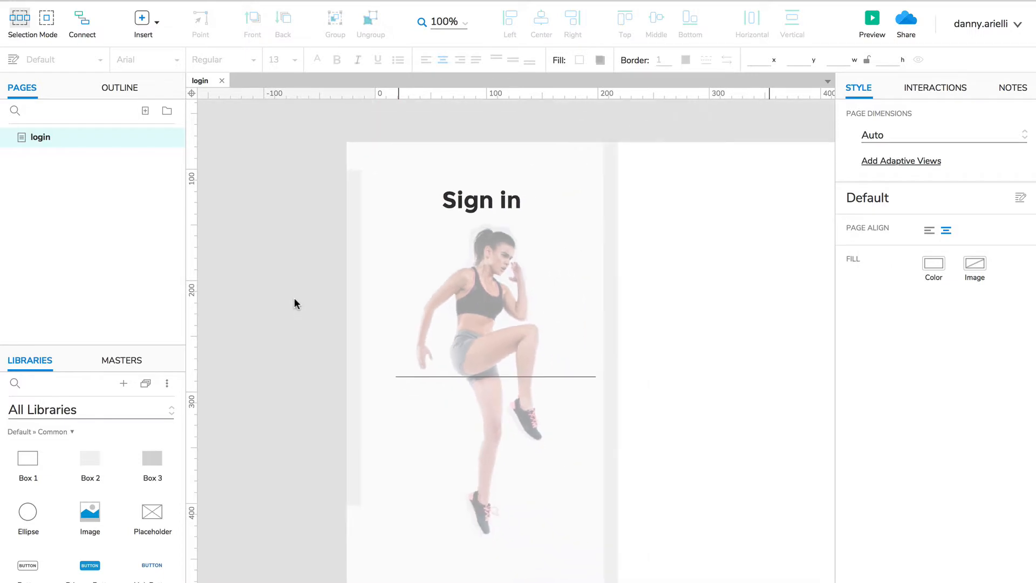
{"action": "scroll", "coordinate": [294, 303], "scroll_direction": "down", "scroll_amount": 2}
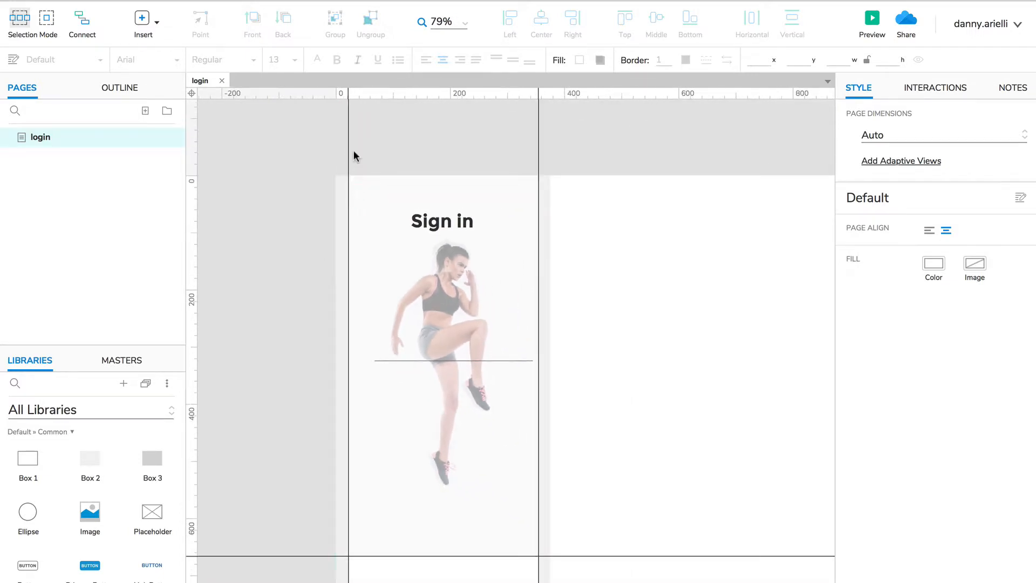
{"action": "left_click", "coordinate": [348, 143]}
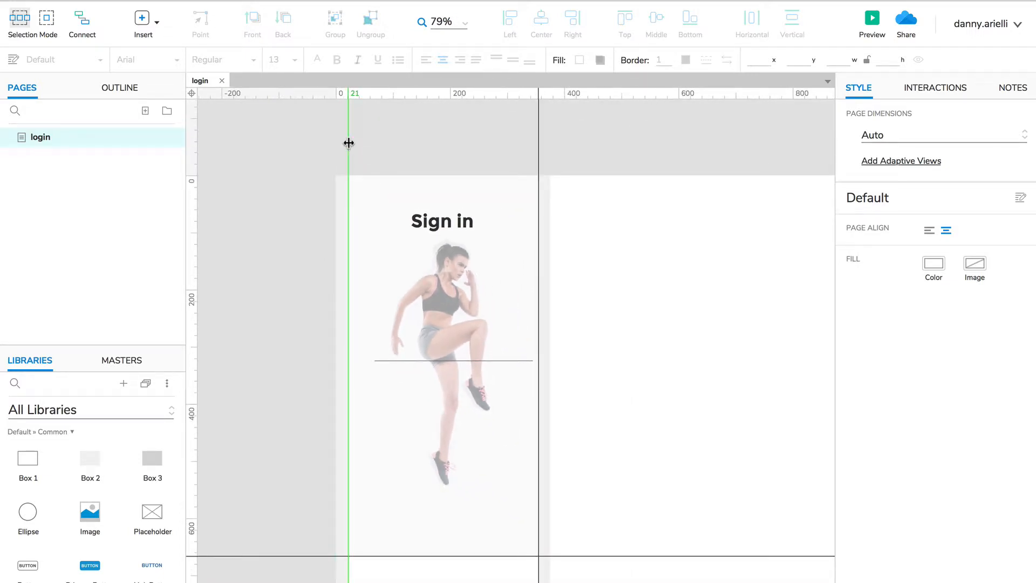
{"action": "scroll", "coordinate": [349, 142], "scroll_direction": "left", "scroll_amount": 1}
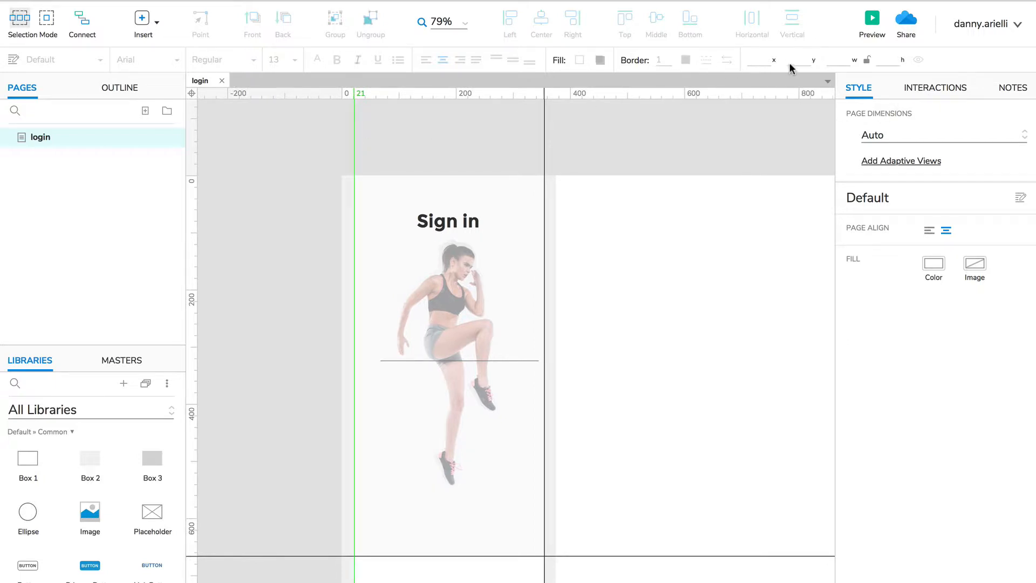
{"action": "left_click_drag", "start_coordinate": [353, 124], "coordinate": [354, 124]}
{"action": "left_click_drag", "start_coordinate": [353, 125], "coordinate": [352, 125]}
{"action": "scroll", "coordinate": [352, 116], "scroll_direction": "up", "scroll_amount": 4}
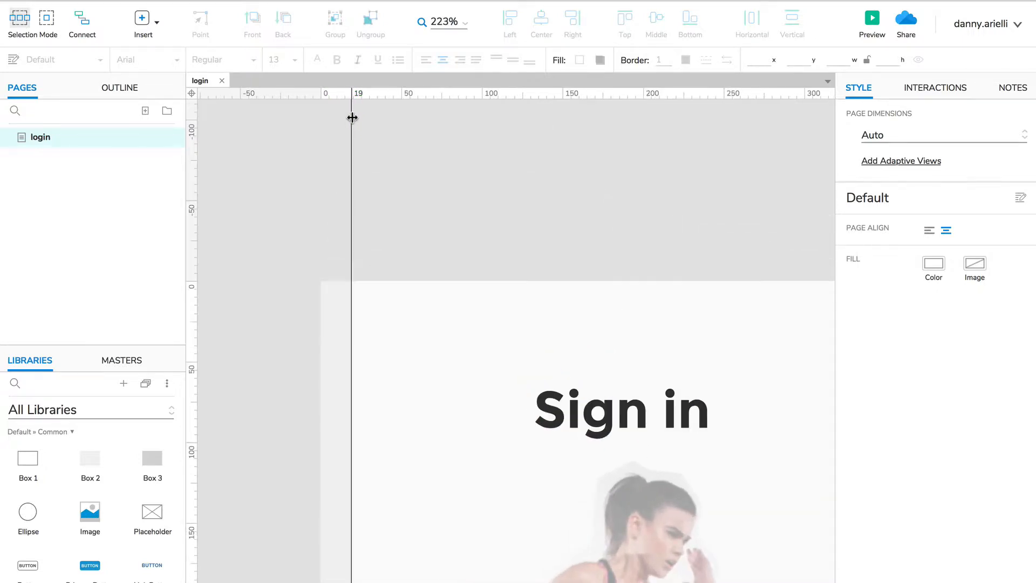
{"action": "scroll", "coordinate": [352, 116], "scroll_direction": "up", "scroll_amount": 2}
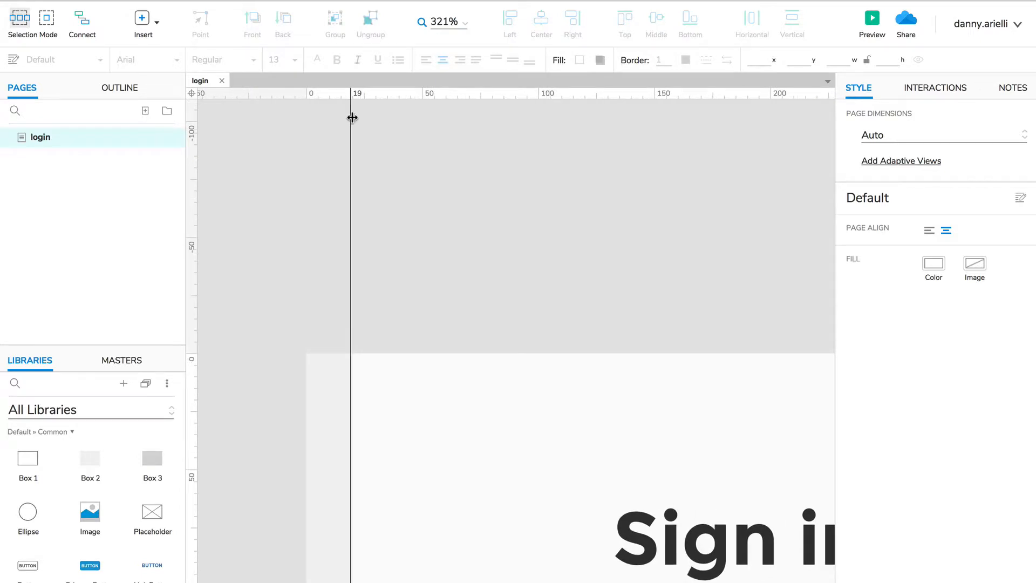
{"action": "left_click_drag", "start_coordinate": [350, 119], "coordinate": [357, 120]}
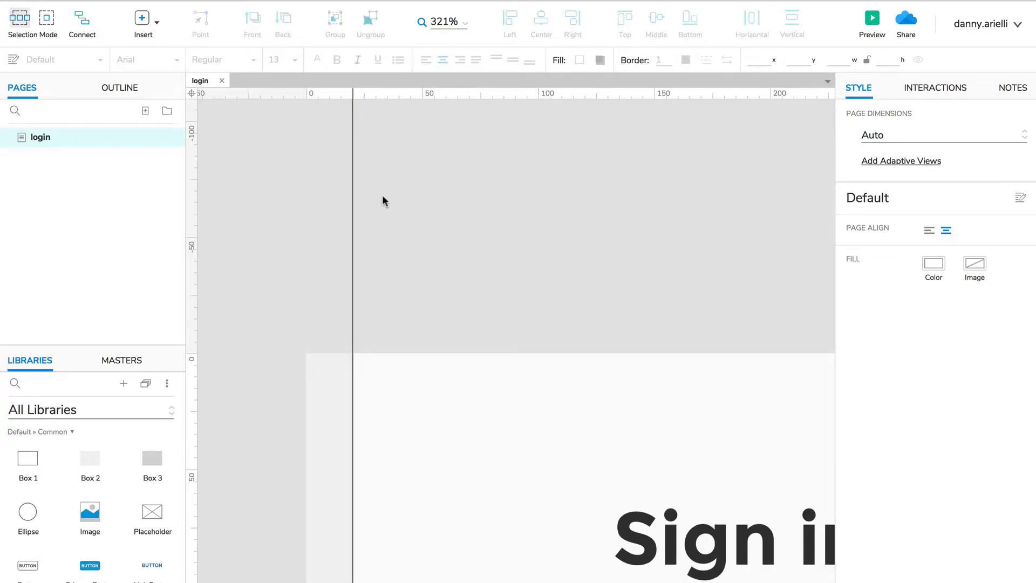
{"action": "scroll", "coordinate": [384, 201], "scroll_direction": "down", "scroll_amount": 5}
{"action": "scroll", "coordinate": [382, 200], "scroll_direction": "down", "scroll_amount": 3}
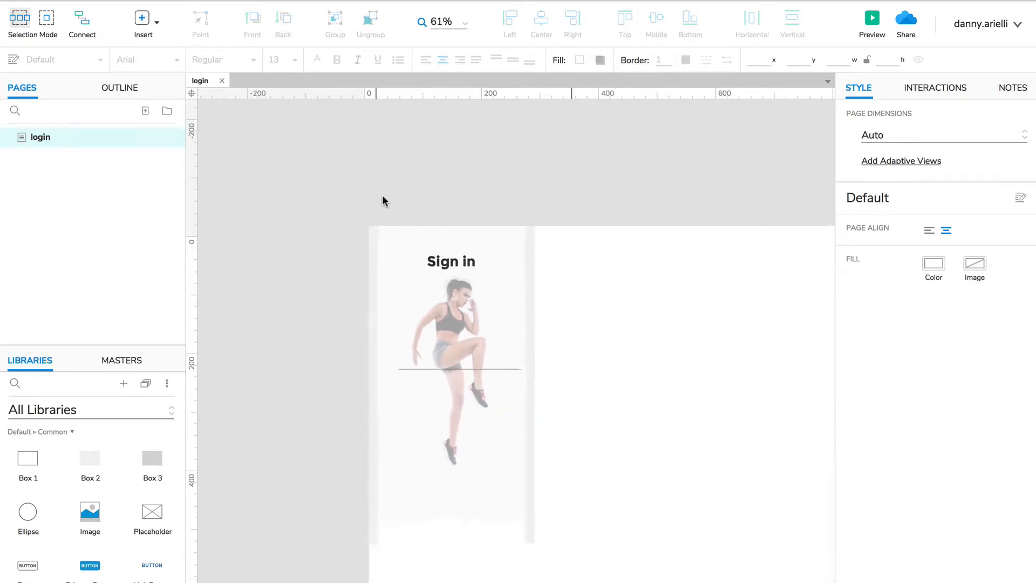
{"action": "scroll", "coordinate": [384, 204], "scroll_direction": "down", "scroll_amount": 2}
{"action": "left_click", "coordinate": [390, 213]}
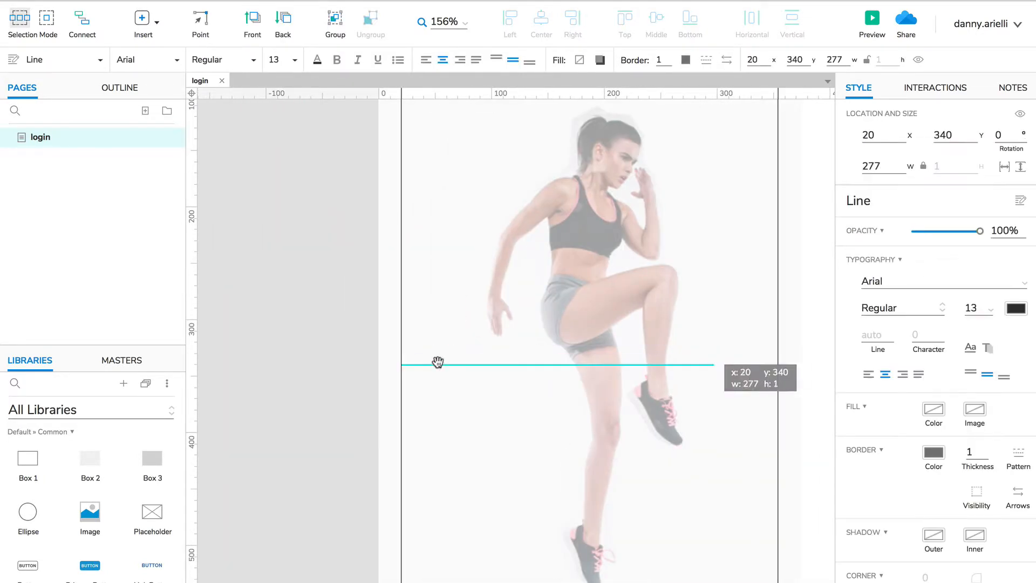
Add the subtitle 'Connect with runners around you!' at size 18, wrapped under the Sign in heading
{"action": "left_click", "coordinate": [696, 22]}
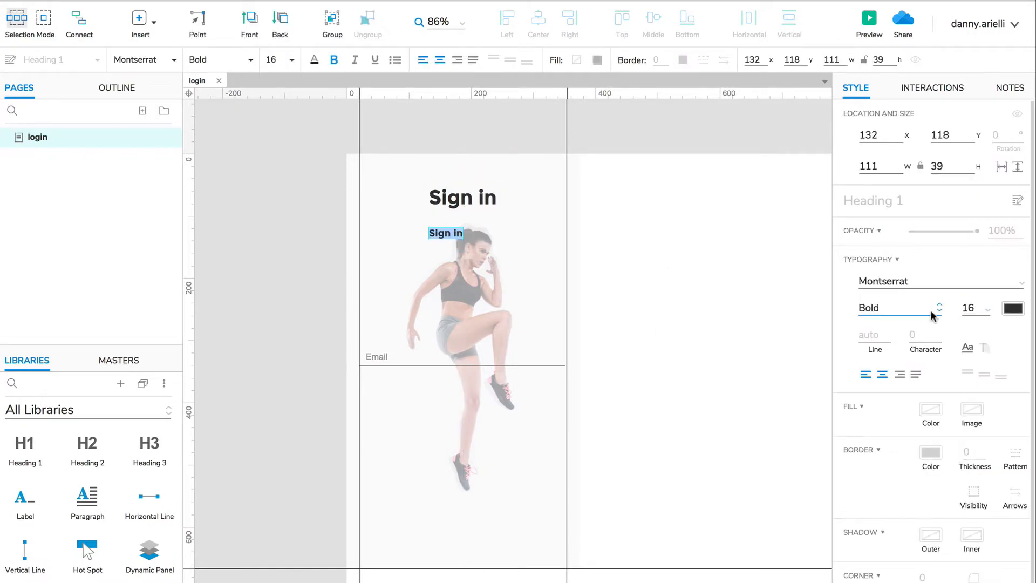
{"action": "type", "text": "Connect with runners around you!"}
{"action": "left_click", "coordinate": [987, 309]}
{"action": "left_click", "coordinate": [975, 494]}
{"action": "left_click_drag", "start_coordinate": [623, 233], "coordinate": [526, 233]}
{"action": "left_click_drag", "start_coordinate": [500, 228], "coordinate": [486, 219]}
Move the runner photo lower and make the subtitle Light weight
{"action": "left_click_drag", "start_coordinate": [557, 297], "coordinate": [557, 322]}
{"action": "left_click", "coordinate": [464, 238]}
{"action": "left_click", "coordinate": [938, 308]}
{"action": "left_click", "coordinate": [879, 357]}
{"action": "left_click_drag", "start_coordinate": [513, 239], "coordinate": [526, 239]}
{"action": "left_click", "coordinate": [377, 357]}
{"action": "left_click", "coordinate": [890, 281]}
Style the Email label in Montserrat Light at a larger size
{"action": "left_click", "coordinate": [987, 308]}
{"action": "left_click", "coordinate": [980, 491]}
{"action": "left_click", "coordinate": [937, 308]}
{"action": "left_click", "coordinate": [879, 425]}
{"action": "left_click", "coordinate": [620, 367]}
Duplicate the Email line as a Password field and add a 'Forgot password?' label beneath
{"action": "left_click_drag", "start_coordinate": [364, 335], "coordinate": [364, 382], "text": "alt"}
{"action": "type", "text": "Password"}
{"action": "left_click", "coordinate": [640, 412]}
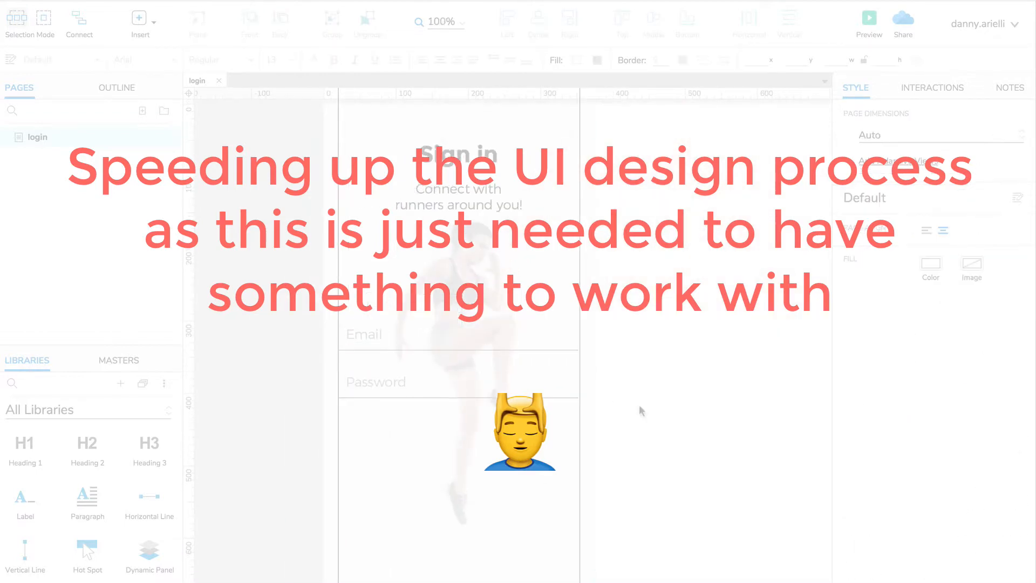
{"action": "scroll", "coordinate": [429, 343], "scroll_direction": "down", "scroll_amount": 3}
{"action": "left_click", "coordinate": [358, 314]}
{"action": "left_click_drag", "start_coordinate": [358, 315], "coordinate": [487, 351], "text": "alt"}
{"action": "type", "text": "Forgot password?"}
{"action": "left_click", "coordinate": [938, 308]}
{"action": "left_click", "coordinate": [886, 483]}
Draw a grey box for the sign-in button, size it and round its corners
{"action": "scroll", "coordinate": [525, 342], "scroll_direction": "up", "scroll_amount": 5}
{"action": "scroll", "coordinate": [397, 315], "scroll_direction": "down", "scroll_amount": 4}
{"action": "scroll", "coordinate": [89, 464], "scroll_direction": "up", "scroll_amount": 5}
{"action": "left_click_drag", "start_coordinate": [150, 459], "coordinate": [266, 344]}
{"action": "left_click_drag", "start_coordinate": [520, 486], "coordinate": [547, 404]}
{"action": "left_click", "coordinate": [942, 166]}
{"action": "type", "text": "6035"}
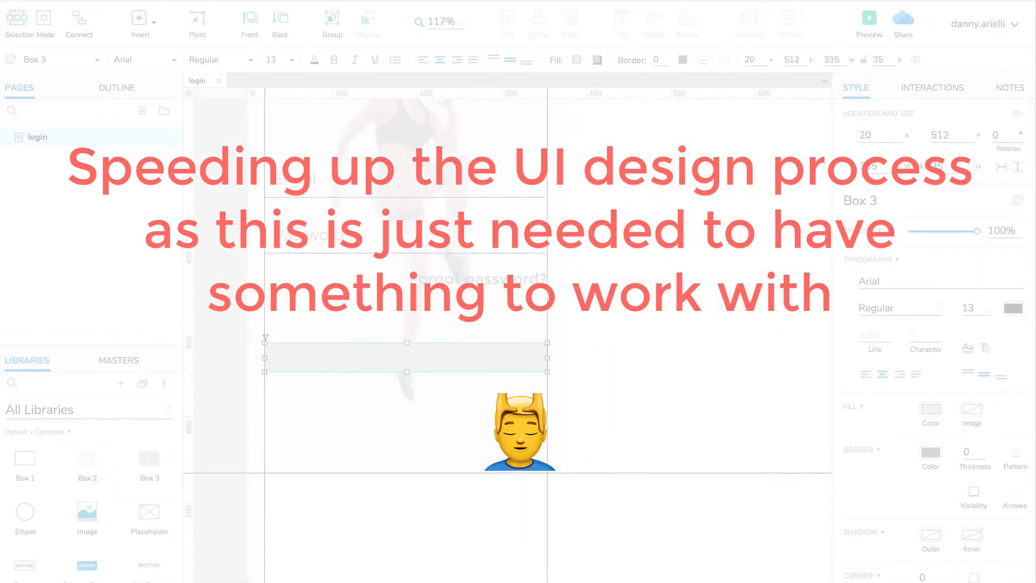
{"action": "type", "text": "40"}
{"action": "left_click_drag", "start_coordinate": [265, 337], "coordinate": [282, 337]}
{"action": "left_click", "coordinate": [581, 384]}
{"action": "scroll", "coordinate": [581, 383], "scroll_direction": "down", "scroll_amount": 4}
{"action": "scroll", "coordinate": [273, 370], "scroll_direction": "up", "scroll_amount": 3}
{"action": "scroll", "coordinate": [339, 149], "scroll_direction": "up", "scroll_amount": 8}
Set the page margin guides at 30 and narrow the fields to them
{"action": "left_click_drag", "start_coordinate": [328, 148], "coordinate": [349, 150]}
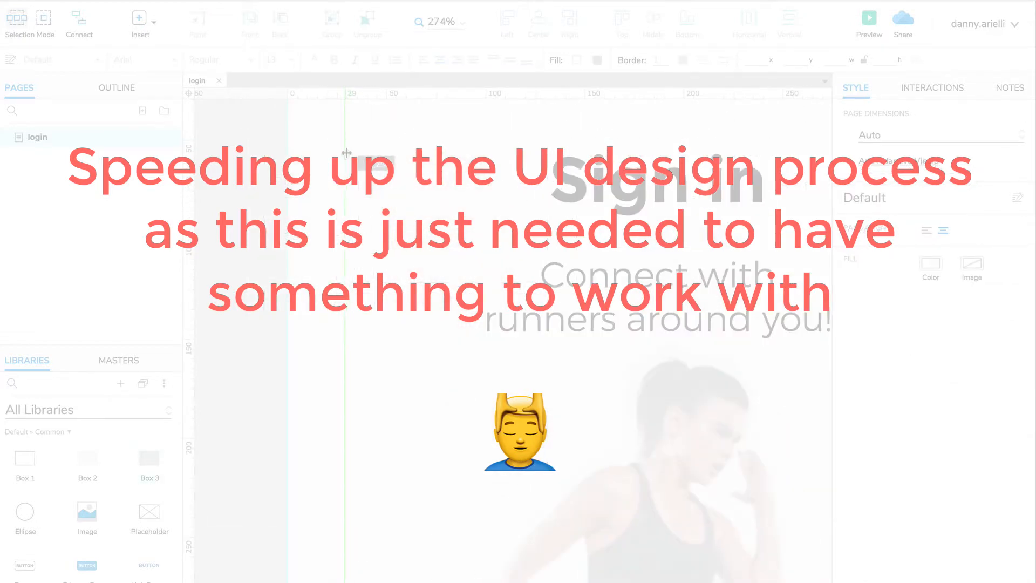
{"action": "scroll", "coordinate": [350, 173], "scroll_direction": "down", "scroll_amount": 5}
{"action": "scroll", "coordinate": [561, 161], "scroll_direction": "up", "scroll_amount": 5}
{"action": "left_click_drag", "start_coordinate": [633, 259], "coordinate": [564, 259]}
{"action": "scroll", "coordinate": [525, 259], "scroll_direction": "down", "scroll_amount": 4}
{"action": "left_click_drag", "start_coordinate": [346, 271], "coordinate": [228, 390]}
{"action": "left_click_drag", "start_coordinate": [570, 326], "coordinate": [553, 327]}
Align Forgot password? and the button box to the margins, with a 45 px button height
{"action": "left_click", "coordinate": [622, 349]}
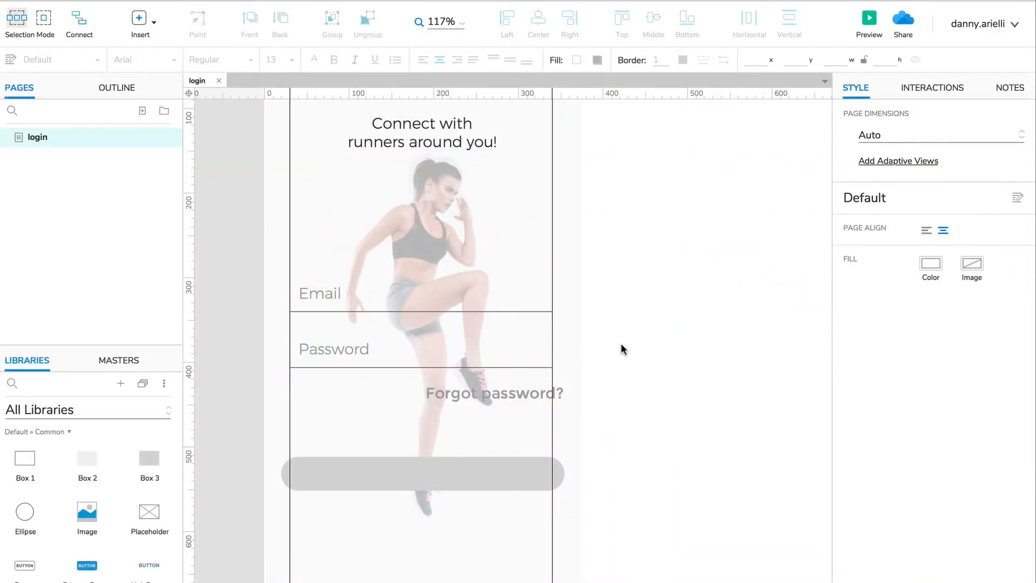
{"action": "left_click_drag", "start_coordinate": [489, 393], "coordinate": [477, 394]}
{"action": "left_click_drag", "start_coordinate": [374, 474], "coordinate": [386, 474]}
{"action": "left_click_drag", "start_coordinate": [573, 473], "coordinate": [552, 474]}
{"action": "left_click", "coordinate": [878, 60]}
{"action": "type", "text": "45Login"}
Label the button 'Sign in' in Montserrat
{"action": "double_click", "coordinate": [421, 468]}
{"action": "type", "text": "Sign in"}
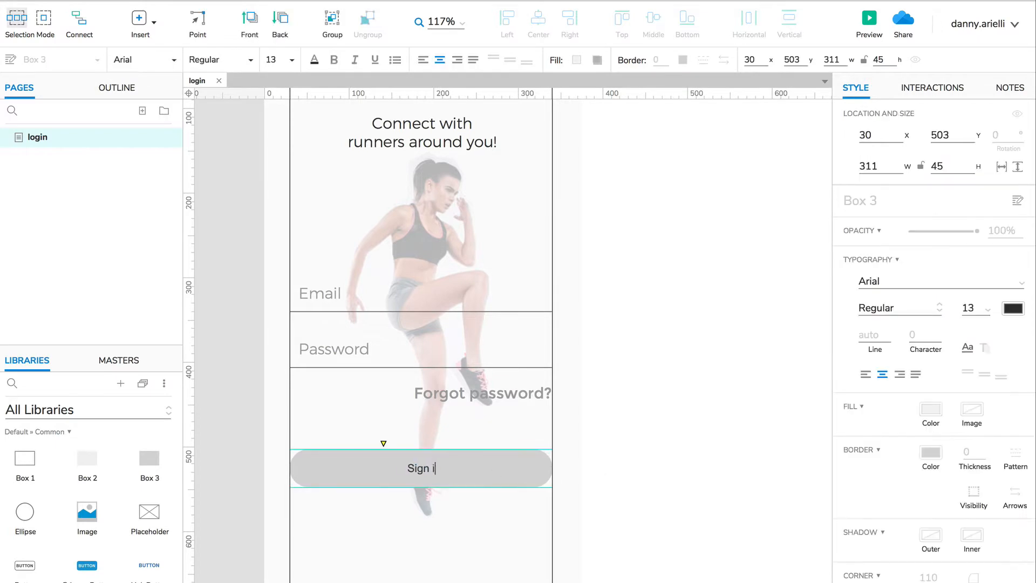
{"action": "left_click", "coordinate": [636, 475]}
{"action": "left_click", "coordinate": [486, 468]}
{"action": "left_click", "coordinate": [900, 308]}
{"action": "left_click", "coordinate": [936, 281]}
{"action": "left_click", "coordinate": [885, 388]}
Make the Forgot password? label Light weight
{"action": "left_click", "coordinate": [483, 392]}
{"action": "left_click", "coordinate": [899, 308]}
{"action": "left_click", "coordinate": [876, 426]}
{"action": "left_click", "coordinate": [664, 377]}
Fill the Sign in button red
{"action": "scroll", "coordinate": [554, 381], "scroll_direction": "up", "scroll_amount": 5}
{"action": "scroll", "coordinate": [554, 381], "scroll_direction": "down", "scroll_amount": 5}
{"action": "left_click", "coordinate": [555, 372]}
{"action": "key", "text": "ctrl+Right"}
{"action": "left_click", "coordinate": [931, 409]}
Add the prompt 'Don't have an account? Sign up.' with 'Sign up.' coloured red
{"action": "key", "text": "super+v"}
{"action": "double_click", "coordinate": [973, 311]}
{"action": "type", "text": "16"}
{"action": "left_click_drag", "start_coordinate": [528, 410], "coordinate": [528, 460]}
{"action": "key", "text": "Delete"}
{"action": "key", "text": "super+Tab"}
{"action": "double_click", "coordinate": [516, 457]}
{"action": "left_click_drag", "start_coordinate": [577, 341], "coordinate": [532, 458]}
{"action": "type", "text": "Don't have an account? Sign up."}
{"action": "key", "text": "shift+Left"}
{"action": "key", "text": "shift+Left"}
{"action": "left_click", "coordinate": [1013, 308]}
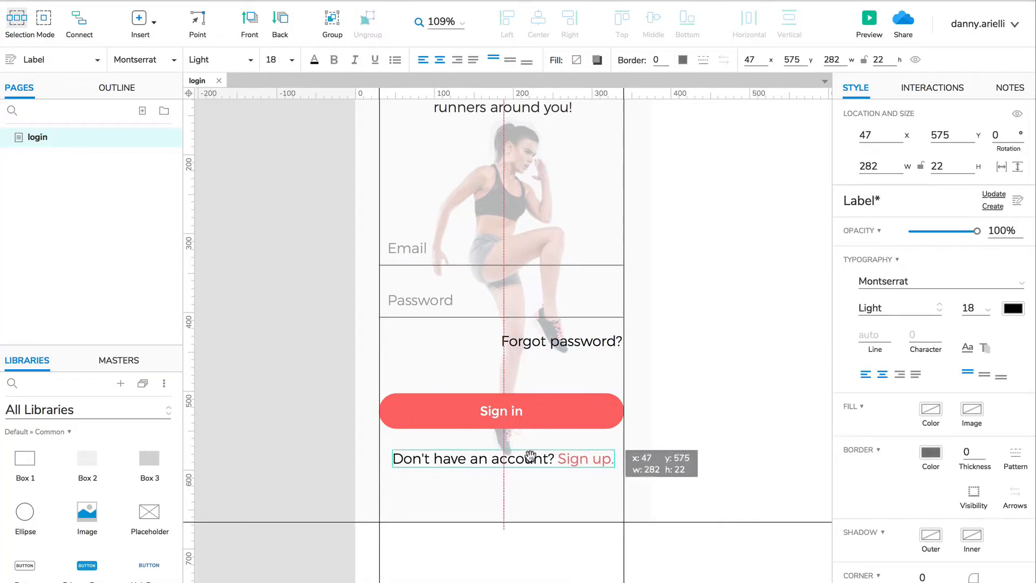
Move the button and prompt lower, centre the prompt, and set Email and Password labels to 16
{"action": "left_click_drag", "start_coordinate": [606, 411], "coordinate": [606, 435]}
{"action": "scroll", "coordinate": [593, 421], "scroll_direction": "up", "scroll_amount": 2}
{"action": "left_click", "coordinate": [404, 306]}
{"action": "left_click", "coordinate": [416, 358], "text": "shift"}
{"action": "left_click", "coordinate": [988, 335]}
{"action": "left_click", "coordinate": [979, 472]}
{"action": "left_click", "coordinate": [657, 407]}
Enlarge the Sign in heading and move the subtitle up beneath it
{"action": "scroll", "coordinate": [656, 407], "scroll_direction": "down", "scroll_amount": 4}
{"action": "left_click", "coordinate": [469, 197]}
{"action": "left_click", "coordinate": [592, 252]}
{"action": "left_click", "coordinate": [474, 236]}
{"action": "left_click_drag", "start_coordinate": [474, 236], "coordinate": [474, 230]}
{"action": "left_click", "coordinate": [593, 365]}
Set Forgot password? and the sign-up prompt to size 16 and centre them under the fields
{"action": "scroll", "coordinate": [594, 365], "scroll_direction": "down", "scroll_amount": 2}
{"action": "left_click", "coordinate": [470, 461]}
{"action": "left_click", "coordinate": [988, 308]}
{"action": "left_click", "coordinate": [979, 473]}
{"action": "left_click", "coordinate": [511, 362]}
{"action": "left_click", "coordinate": [988, 308]}
{"action": "left_click", "coordinate": [979, 473]}
{"action": "left_click", "coordinate": [492, 462], "text": "shift"}
{"action": "left_click_drag", "start_coordinate": [505, 362], "coordinate": [515, 362]}
{"action": "left_click", "coordinate": [600, 369]}
Fade the runner photo further by adjusting the white overlay's fill opacity
{"action": "left_click", "coordinate": [545, 245]}
{"action": "left_click", "coordinate": [930, 409]}
{"action": "left_click_drag", "start_coordinate": [964, 497], "coordinate": [974, 497]}
{"action": "left_click", "coordinate": [707, 374]}
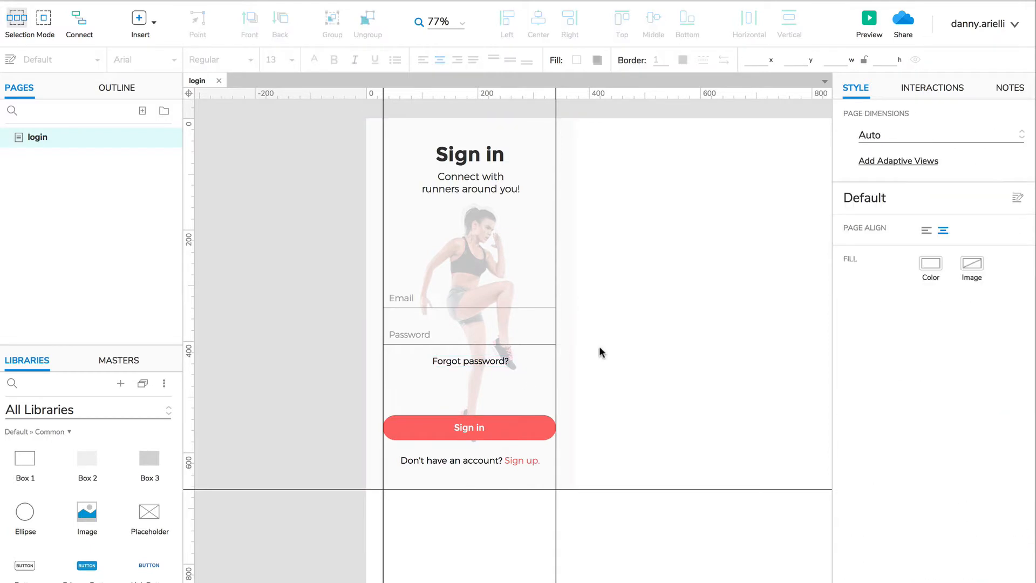
{"action": "left_click", "coordinate": [868, 20]}
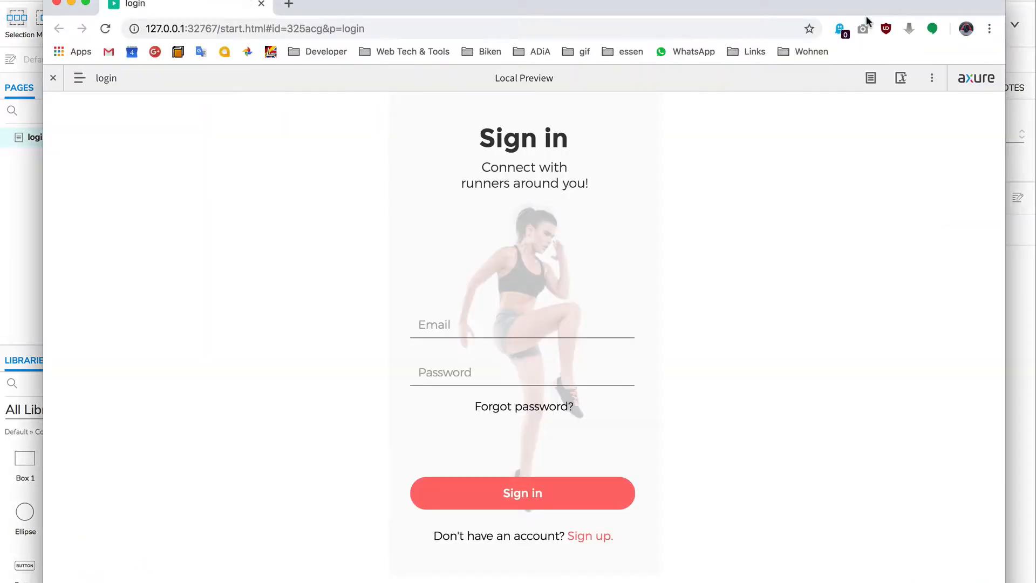
{"action": "left_click", "coordinate": [52, 78]}
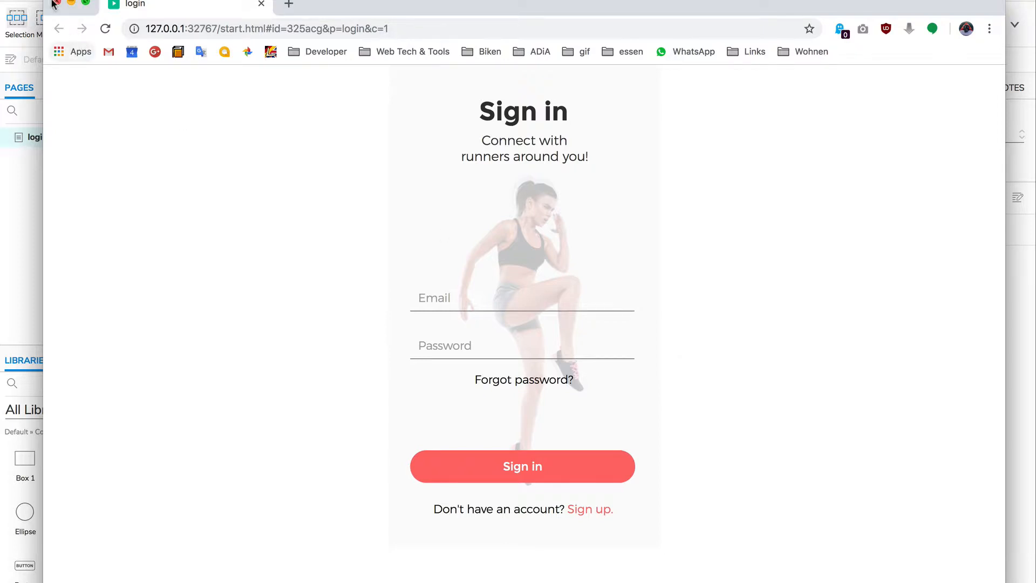
{"action": "left_click", "coordinate": [56, 3]}
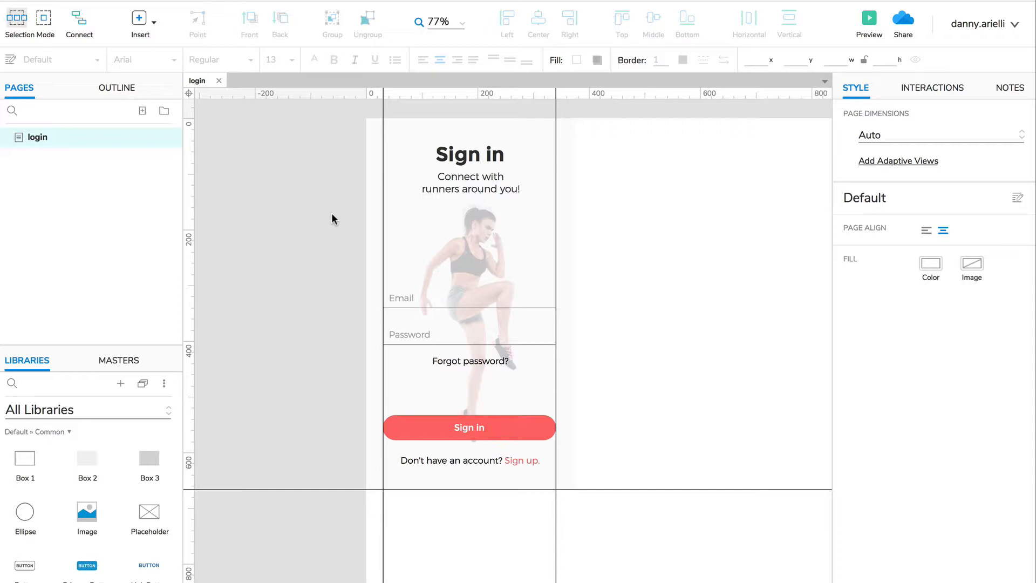
Drag a Forms Text Field beside the Email label, giving a 248 × 25 field at 92, 316
{"action": "left_click", "coordinate": [397, 296]}
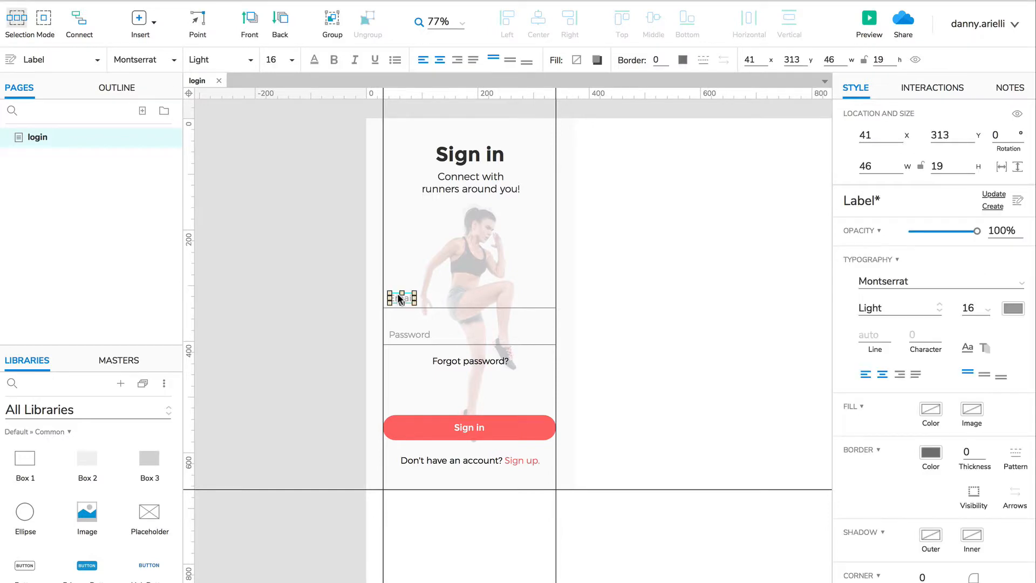
{"action": "scroll", "coordinate": [397, 293], "scroll_direction": "up", "scroll_amount": 4}
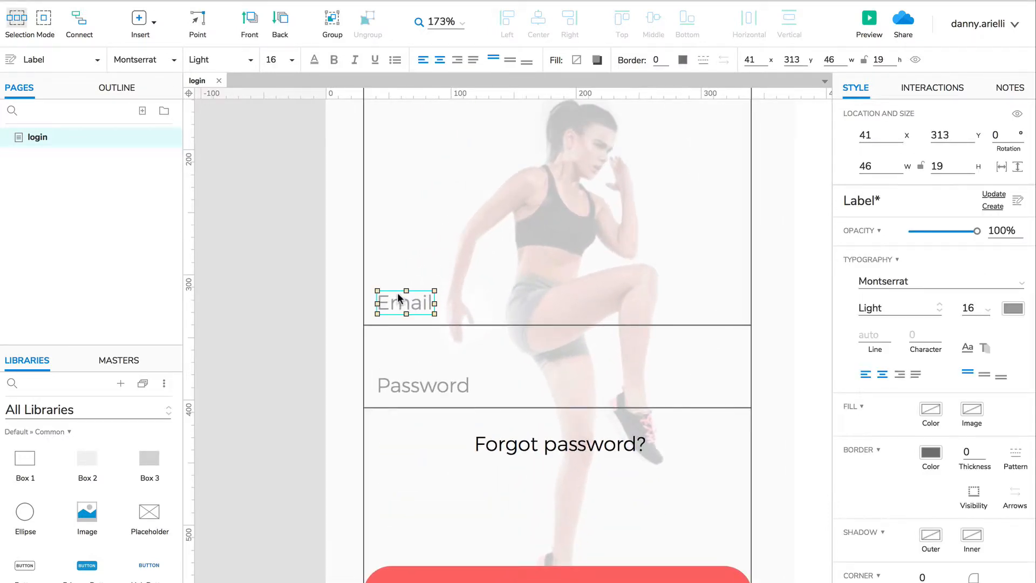
{"action": "scroll", "coordinate": [397, 293], "scroll_direction": "down", "scroll_amount": 1}
{"action": "scroll", "coordinate": [397, 293], "scroll_direction": "right", "scroll_amount": 1}
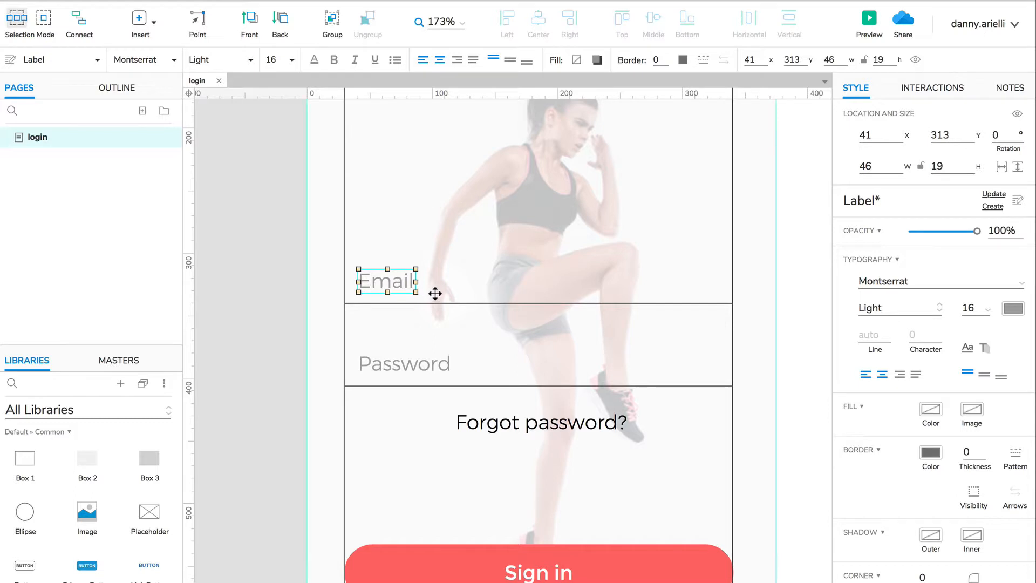
{"action": "scroll", "coordinate": [137, 461], "scroll_direction": "down", "scroll_amount": 3}
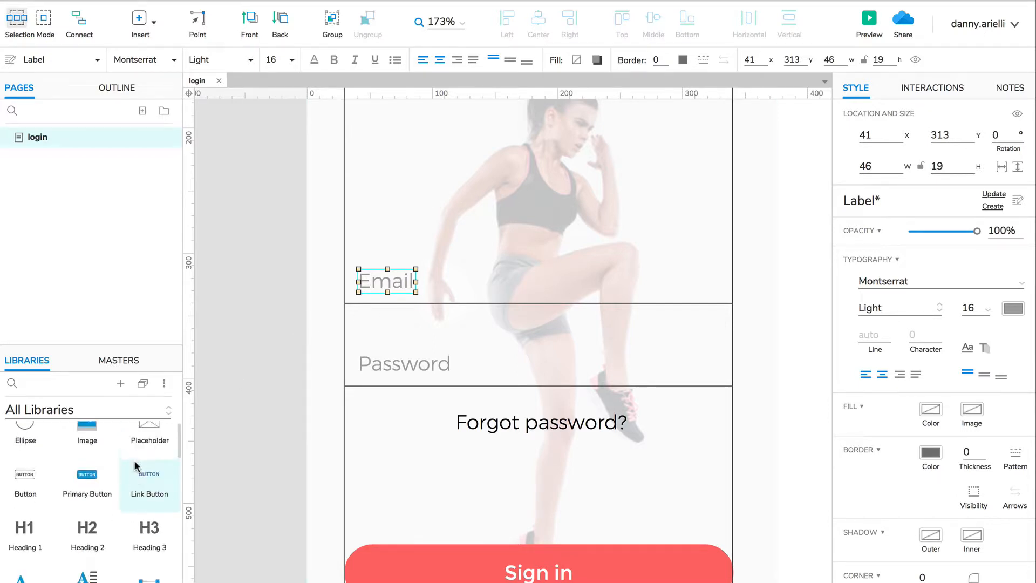
{"action": "scroll", "coordinate": [134, 464], "scroll_direction": "down", "scroll_amount": 3}
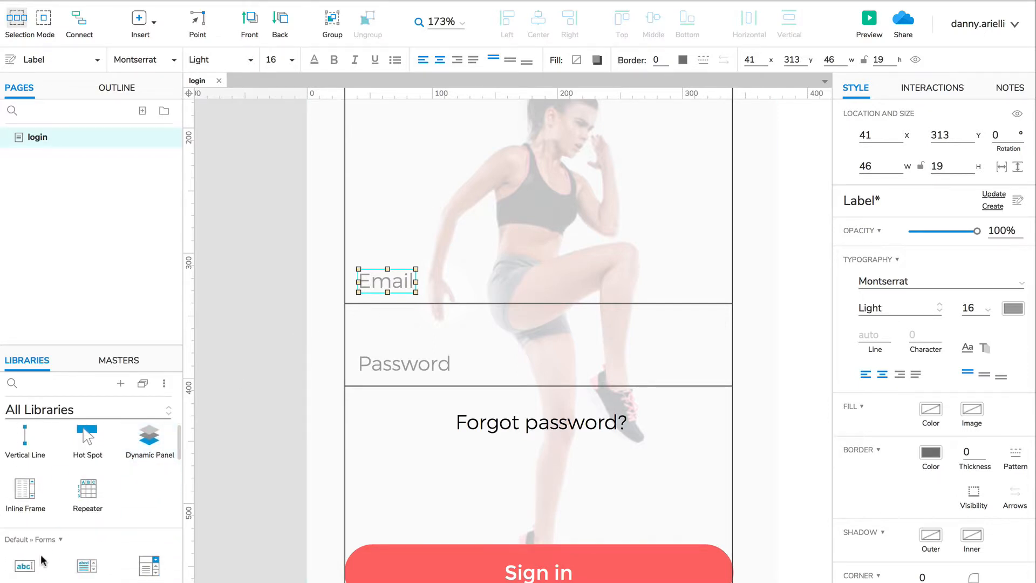
{"action": "left_click_drag", "start_coordinate": [19, 574], "coordinate": [422, 285]}
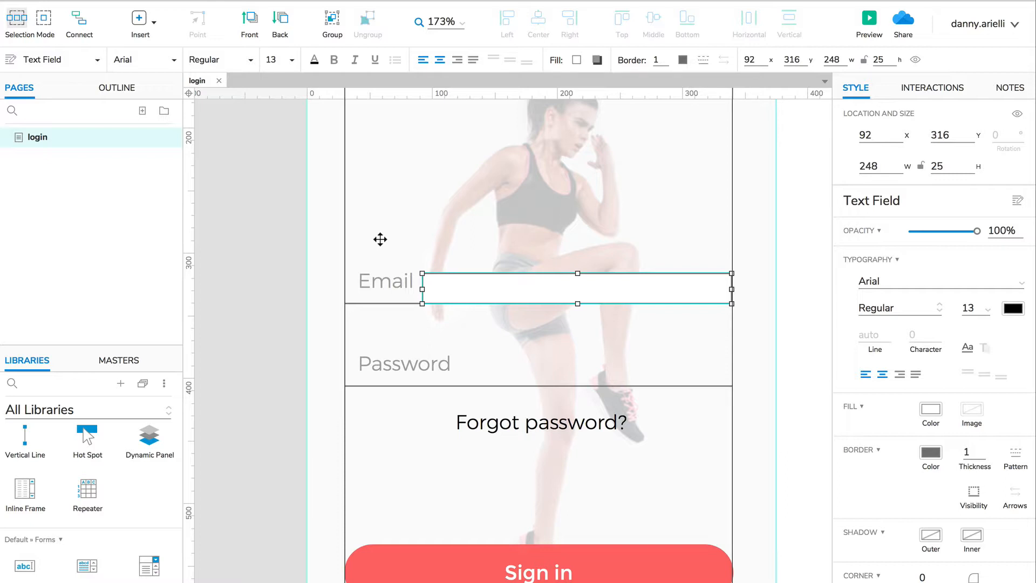
Nudge the Email label slightly left with the arrow keys
{"action": "left_click", "coordinate": [386, 286]}
{"action": "key", "text": "shift+Left"}
{"action": "key", "text": "Left"}
{"action": "key", "text": "Left"}
{"action": "key", "text": "Down"}
{"action": "key", "text": "Down"}
{"action": "key", "text": "Right"}
{"action": "key", "text": "Left"}
{"action": "left_click", "coordinate": [296, 285]}
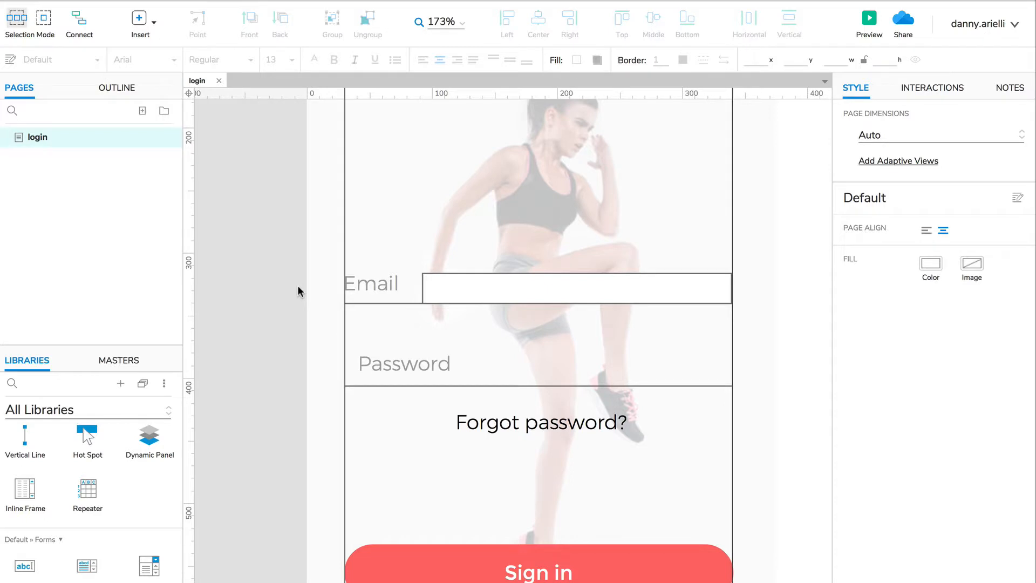
Align the Email text field vertically and set its height to 35 px
{"action": "left_click", "coordinate": [444, 277]}
{"action": "key", "text": "Up"}
{"action": "key", "text": "Up"}
{"action": "key", "text": "Down"}
{"action": "key", "text": "Down"}
{"action": "key", "text": "Down"}
{"action": "key", "text": "Up"}
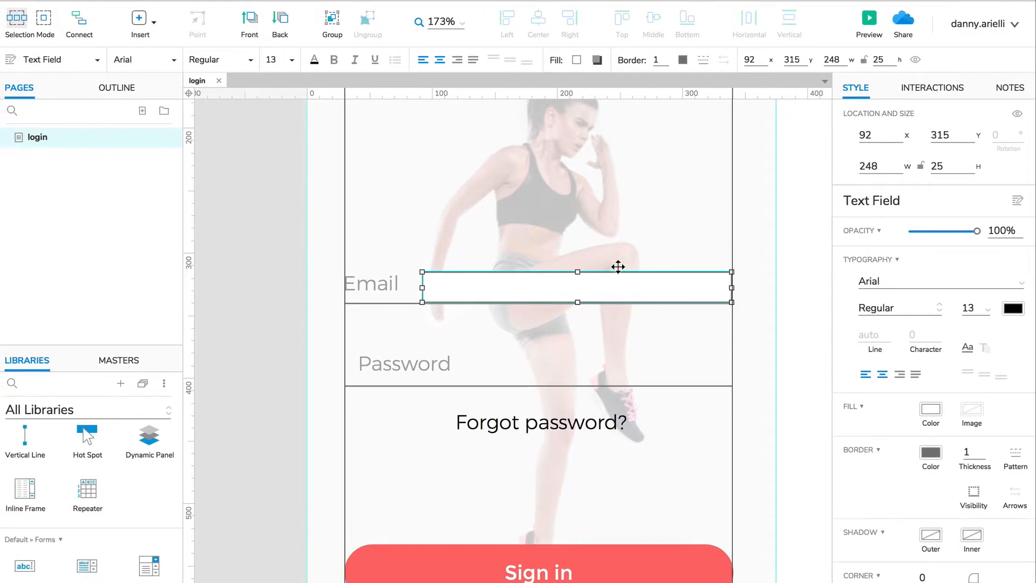
{"action": "left_click", "coordinate": [951, 162]}
{"action": "type", "text": "30"}
{"action": "key", "text": "Return"}
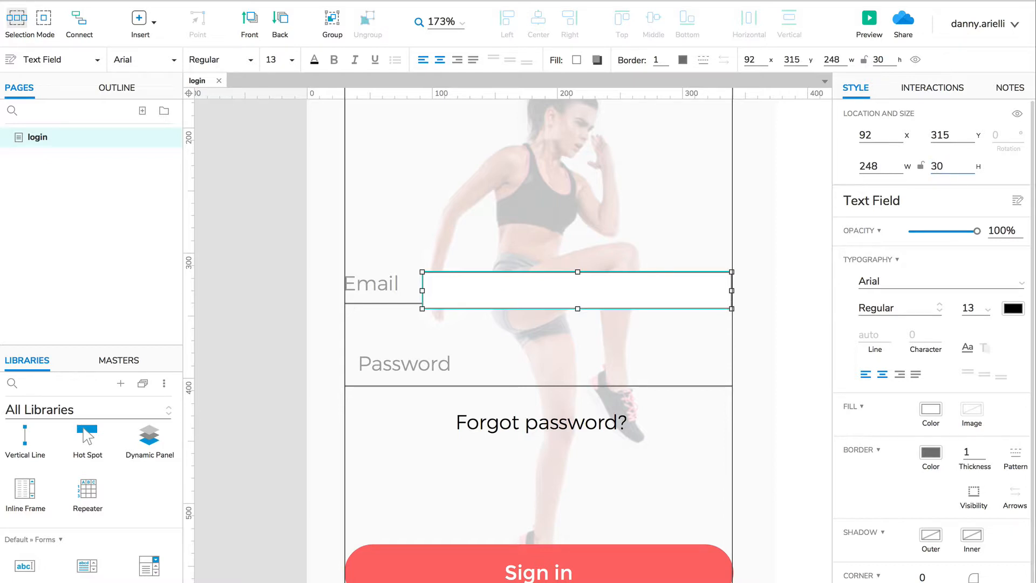
{"action": "double_click", "coordinate": [948, 168]}
{"action": "type", "text": "35"}
{"action": "key", "text": "Return"}
Raise the text field onto the underline at y 305 and set its border thickness to 0
{"action": "left_click", "coordinate": [791, 259]}
{"action": "left_click", "coordinate": [663, 281]}
{"action": "left_click_drag", "start_coordinate": [664, 281], "coordinate": [661, 266]}
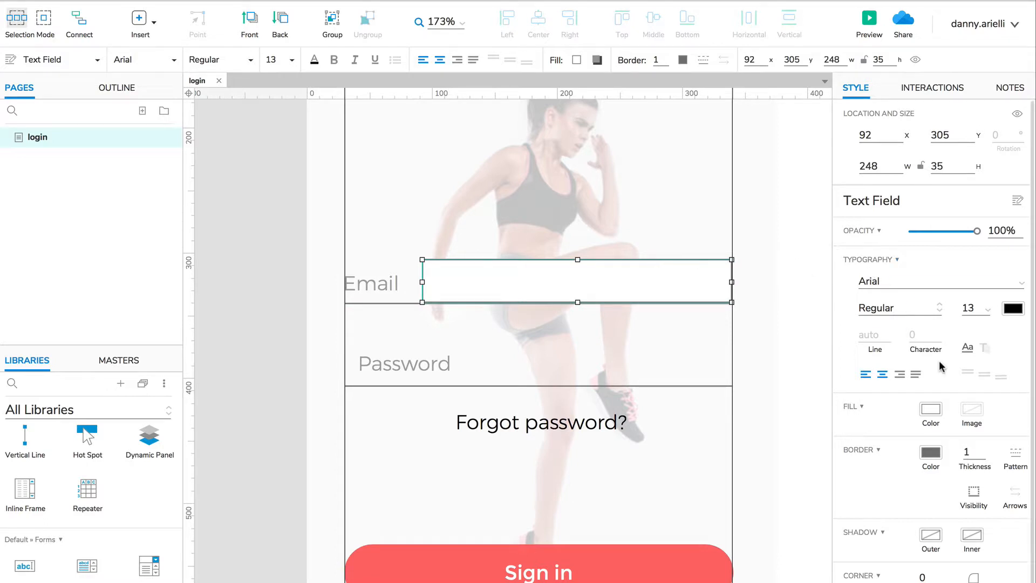
{"action": "left_click", "coordinate": [982, 456]}
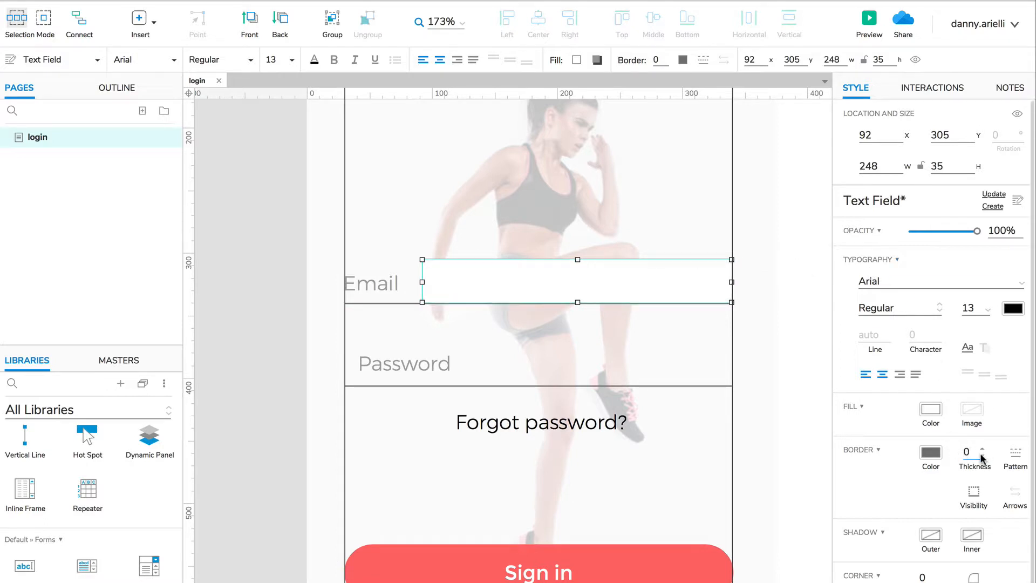
Make the Email text field's fill transparent and extend its left edge to x 80
{"action": "left_click", "coordinate": [931, 408]}
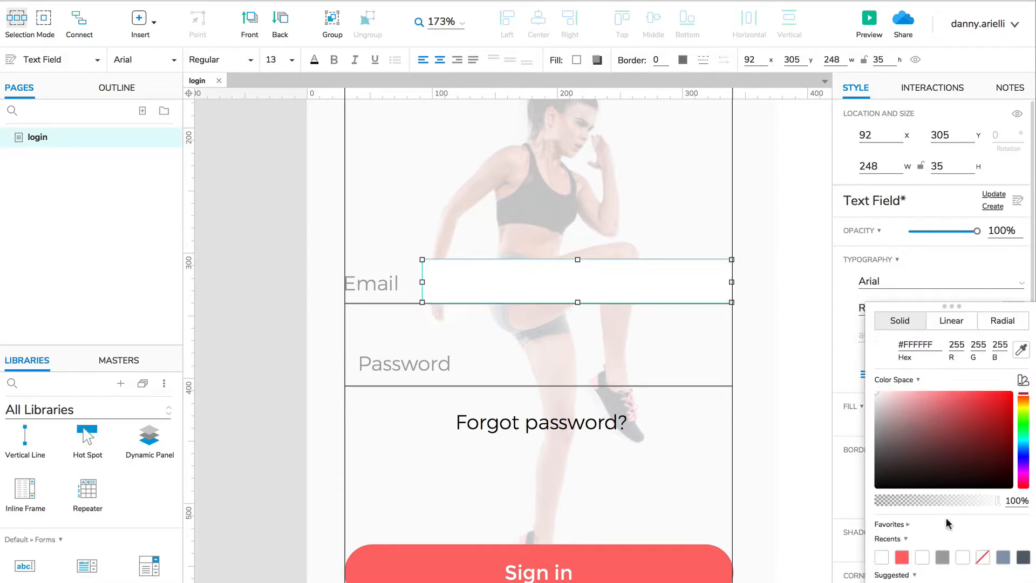
{"action": "left_click", "coordinate": [982, 557]}
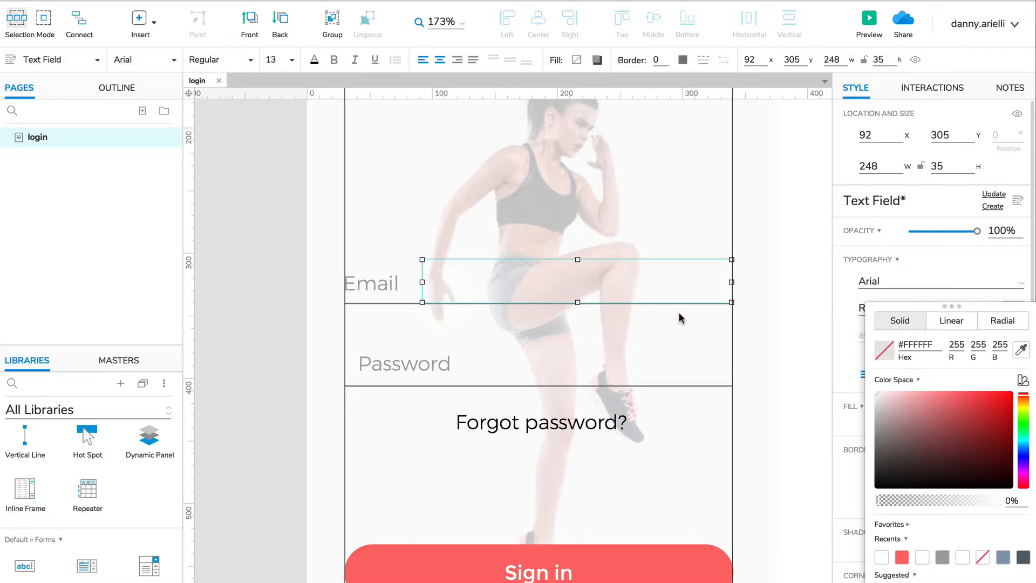
{"action": "left_click", "coordinate": [423, 283]}
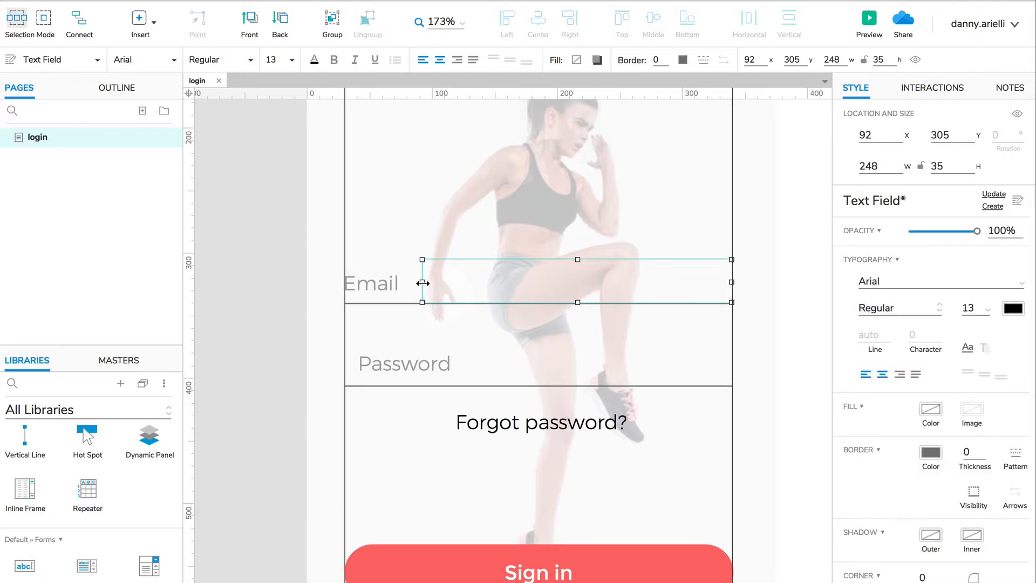
{"action": "left_click_drag", "start_coordinate": [422, 283], "coordinate": [407, 284]}
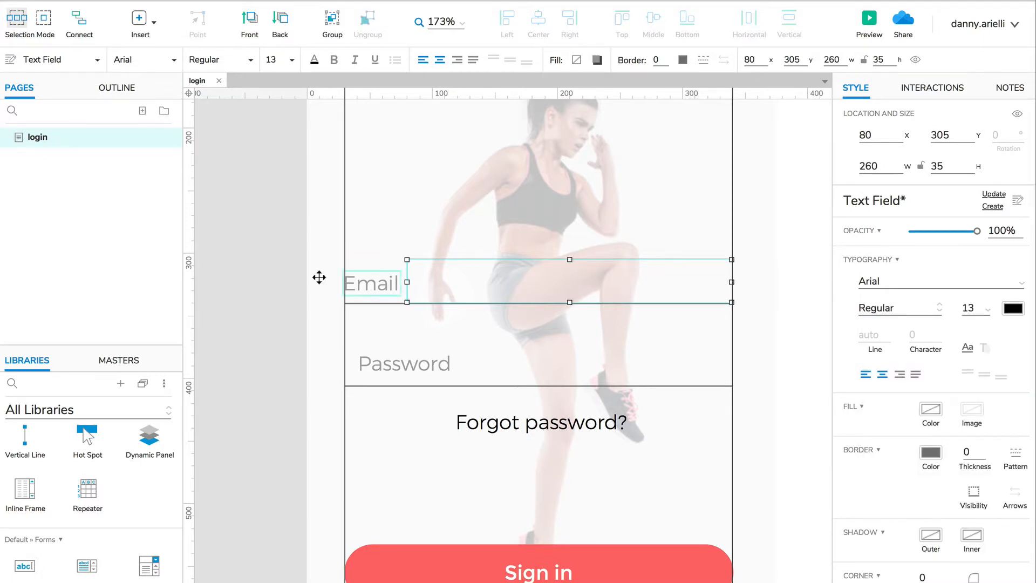
Copy the Email label above the field to position 29, 280
{"action": "left_click", "coordinate": [267, 269]}
{"action": "left_click", "coordinate": [360, 287]}
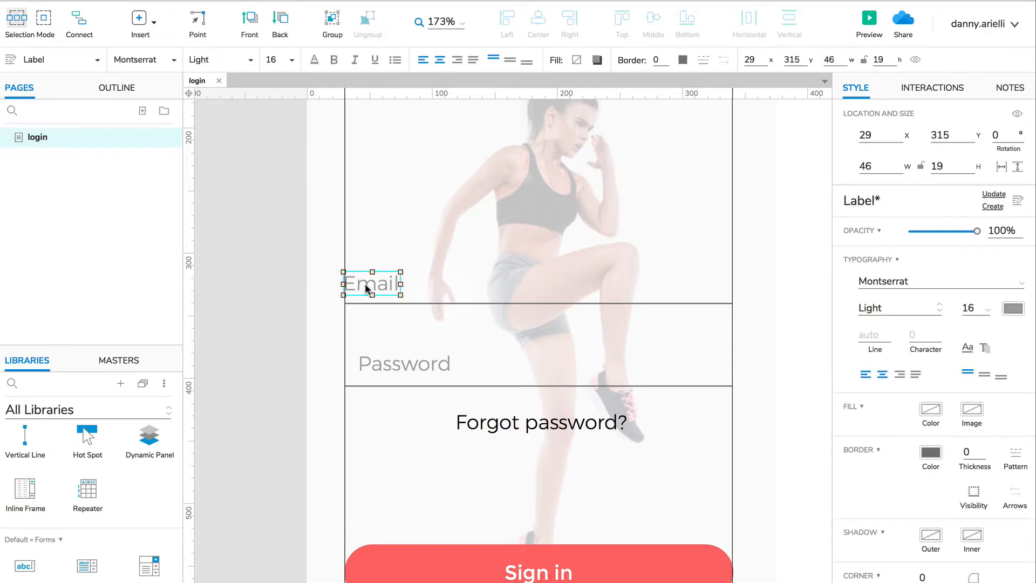
{"action": "left_click_drag", "start_coordinate": [368, 283], "coordinate": [367, 237]}
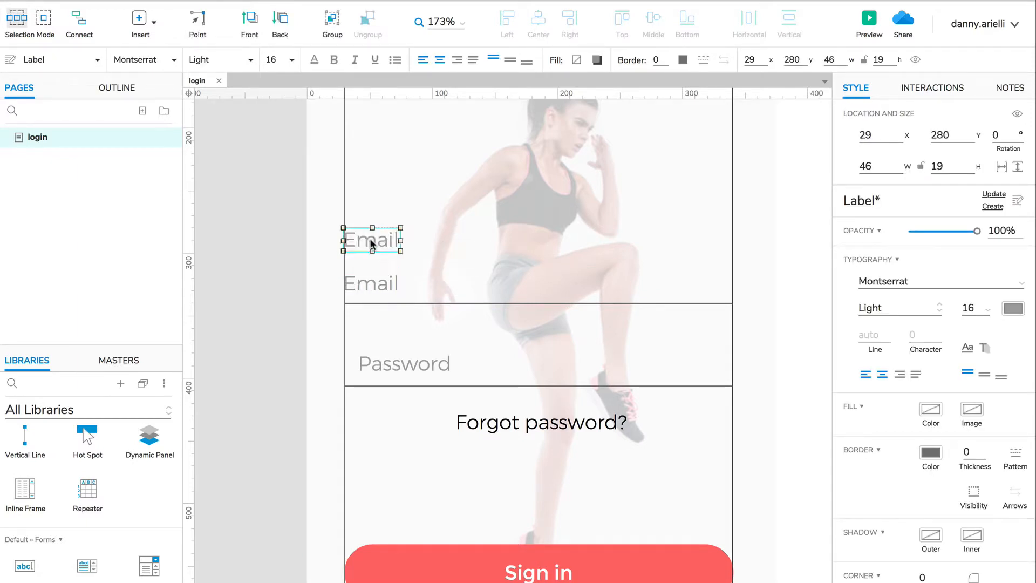
{"action": "left_click", "coordinate": [987, 310]}
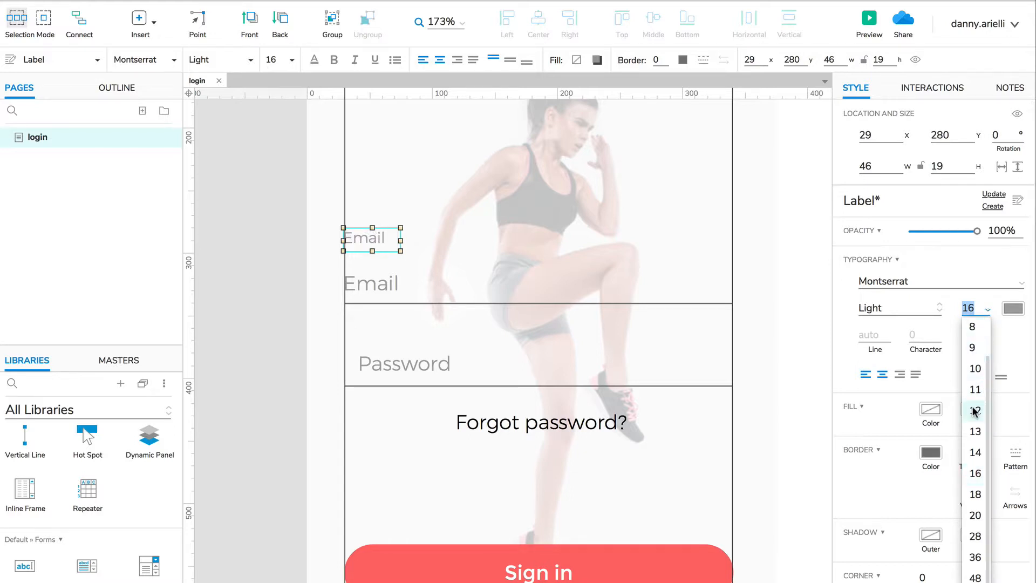
Set the copied Email label to size 13 and font colour #000000
{"action": "left_click", "coordinate": [974, 430]}
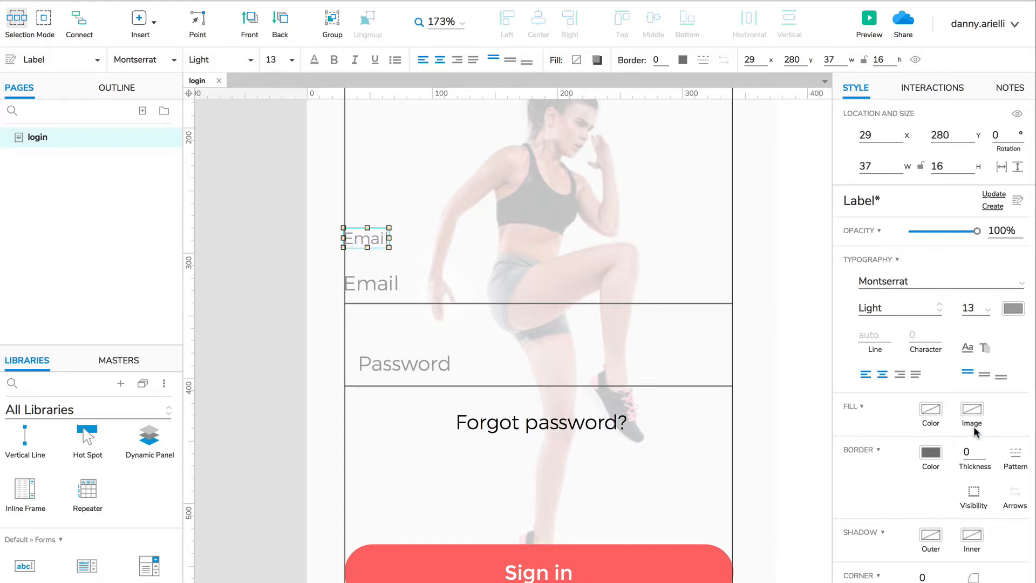
{"action": "left_click", "coordinate": [1005, 312]}
{"action": "left_click_drag", "start_coordinate": [920, 431], "coordinate": [866, 481]}
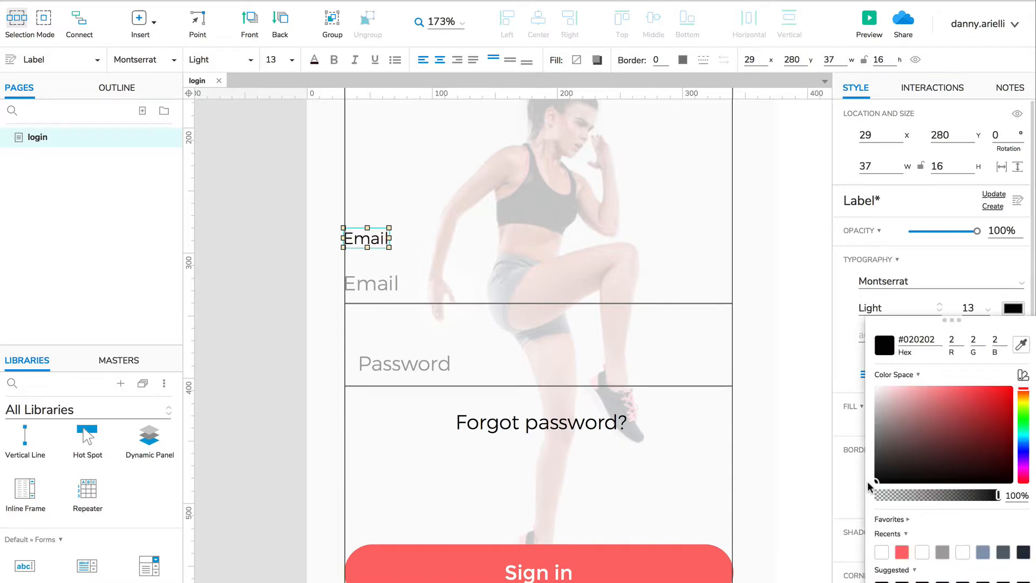
{"action": "left_click", "coordinate": [900, 551]}
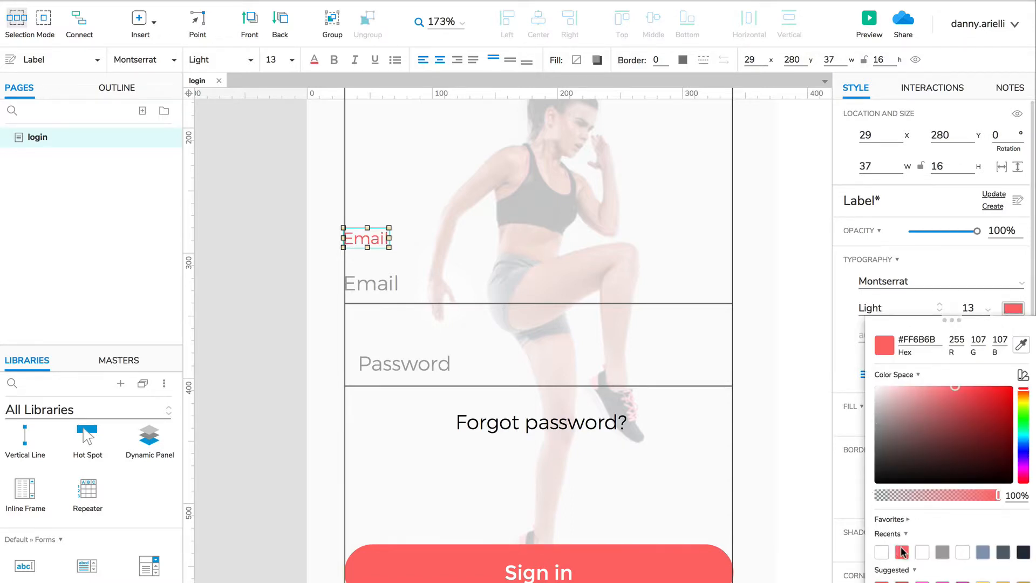
{"action": "left_click_drag", "start_coordinate": [897, 478], "coordinate": [863, 493]}
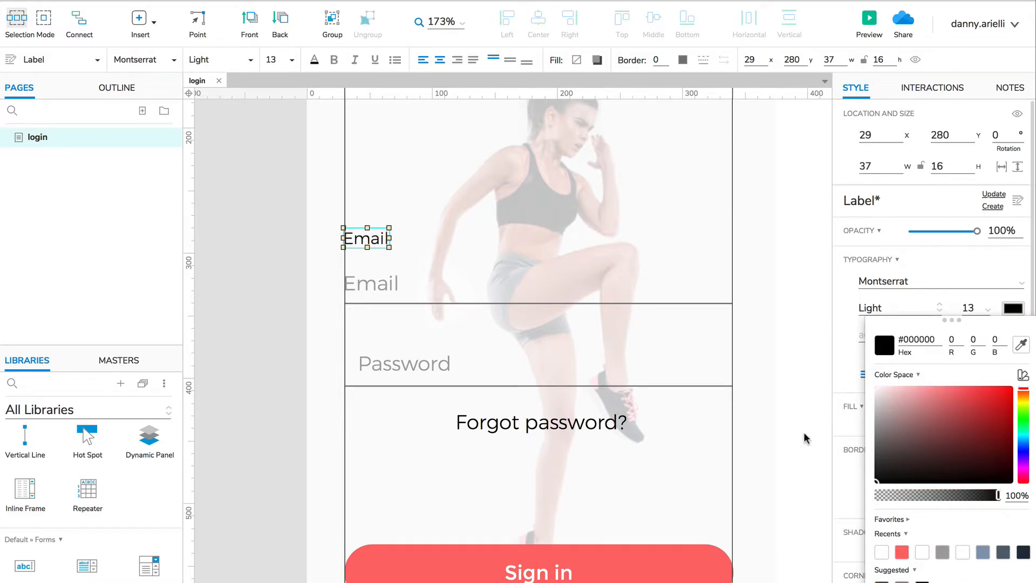
{"action": "left_click", "coordinate": [840, 358]}
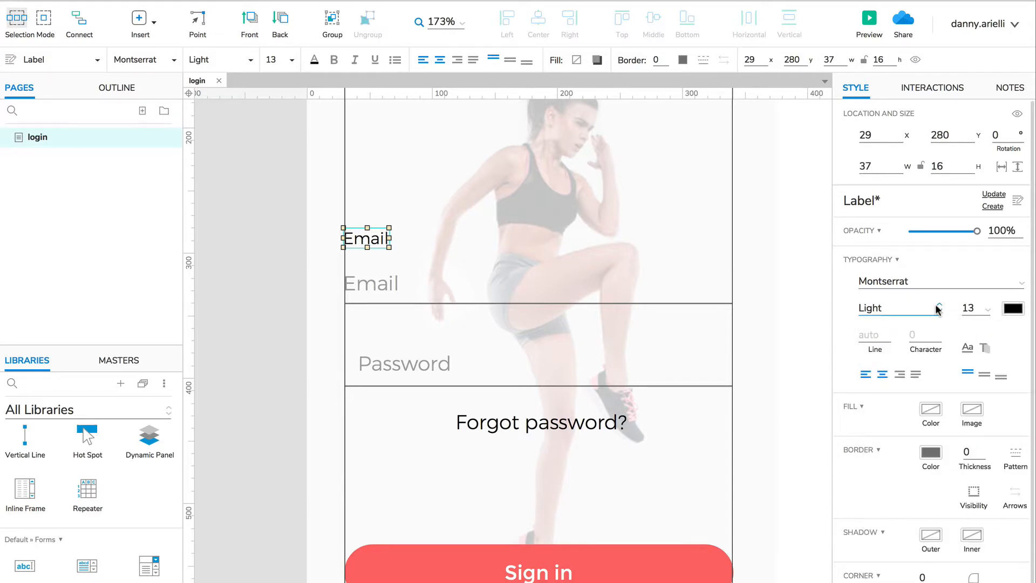
Change the copied Email label's font weight from Light to Regular
{"action": "left_click", "coordinate": [937, 310]}
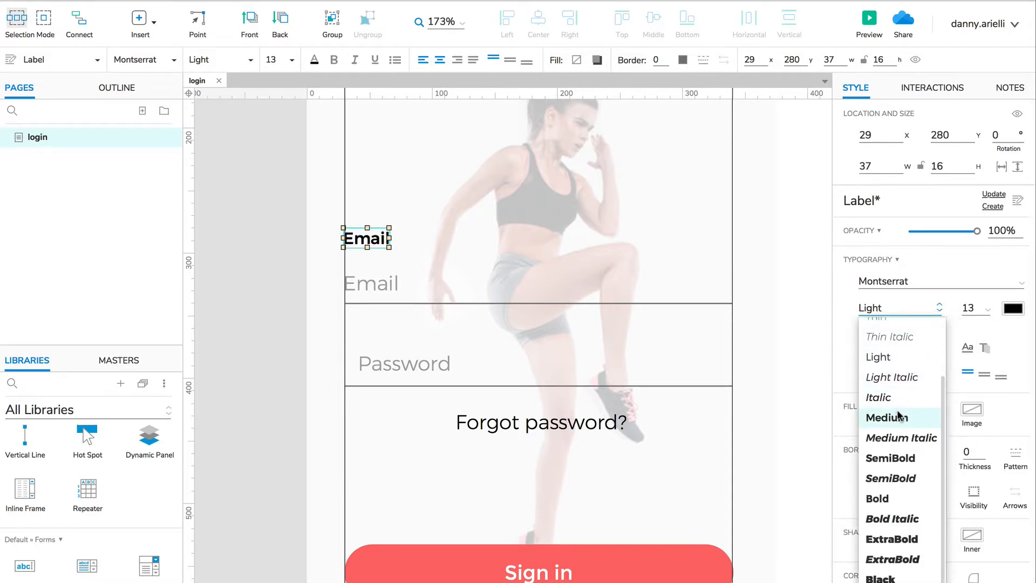
{"action": "scroll", "coordinate": [896, 411], "scroll_direction": "up", "scroll_amount": 4}
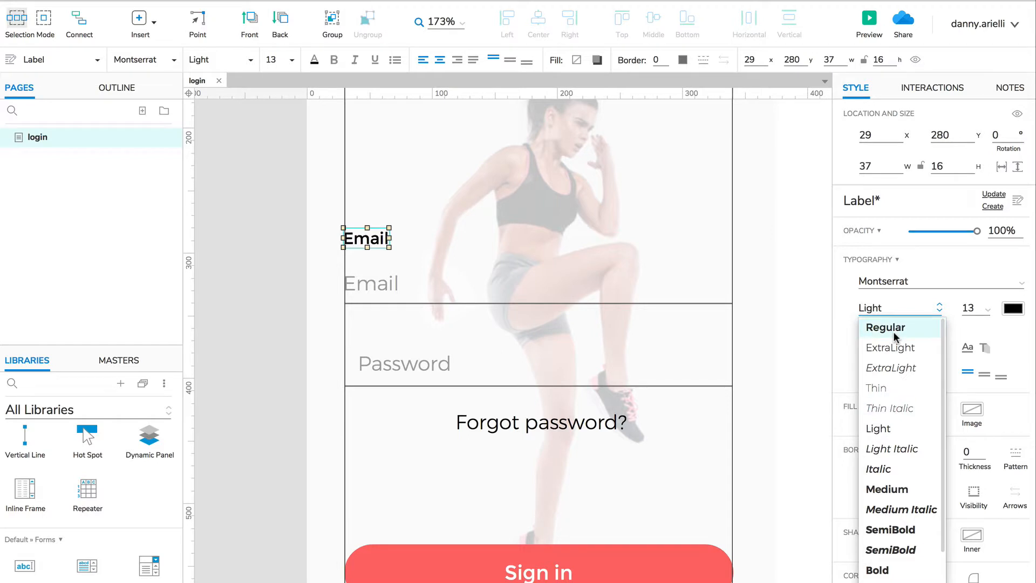
{"action": "left_click", "coordinate": [893, 334]}
{"action": "left_click", "coordinate": [789, 347]}
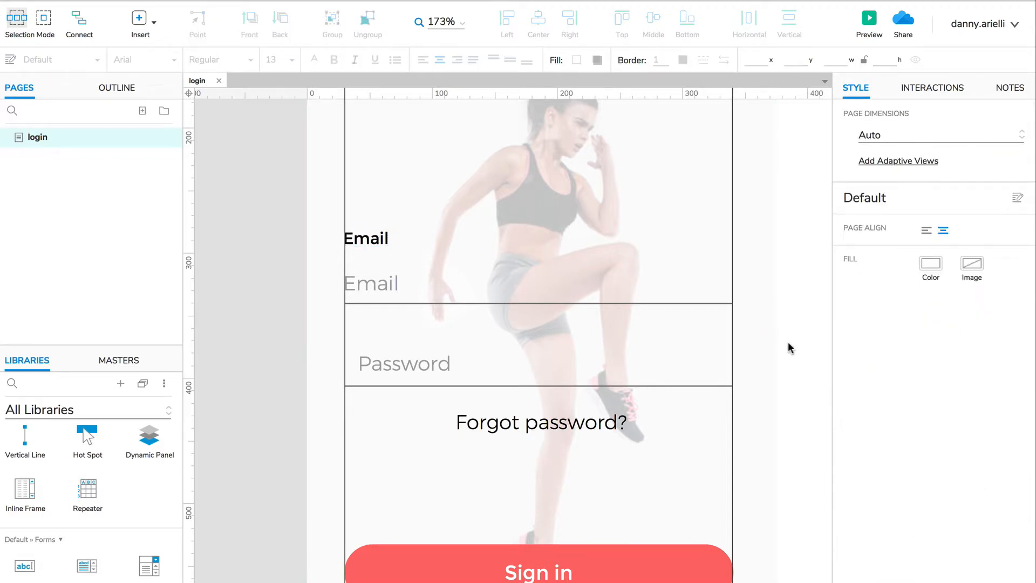
Set the Email text field's font to Montserrat
{"action": "left_click", "coordinate": [664, 284]}
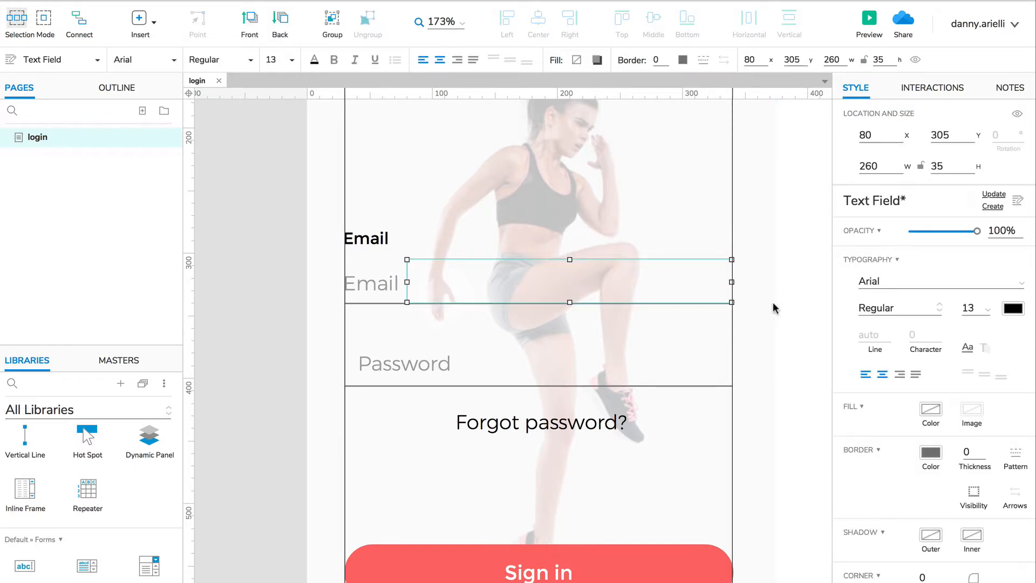
{"action": "left_click", "coordinate": [903, 281]}
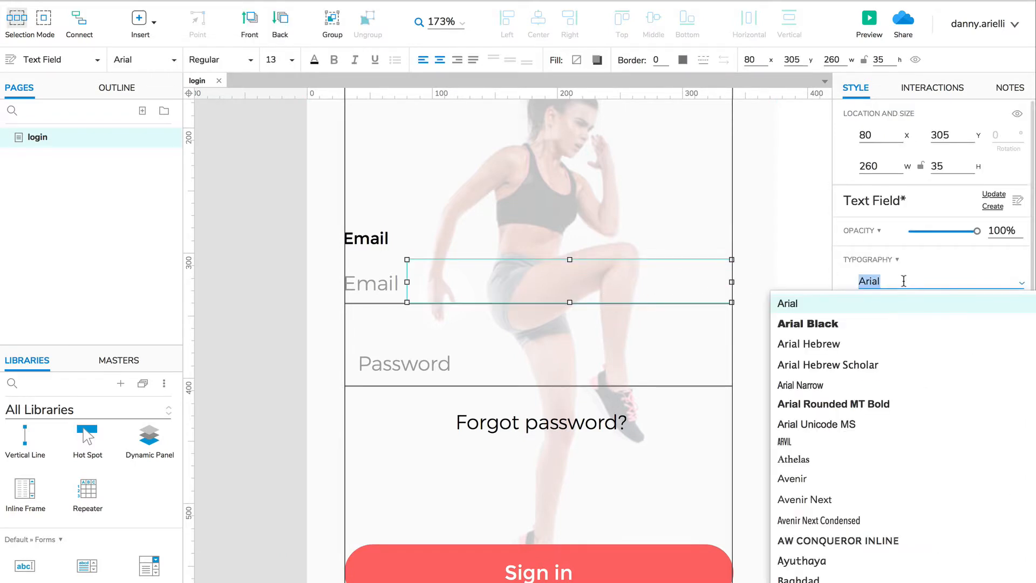
{"action": "type", "text": "Montserrat"}
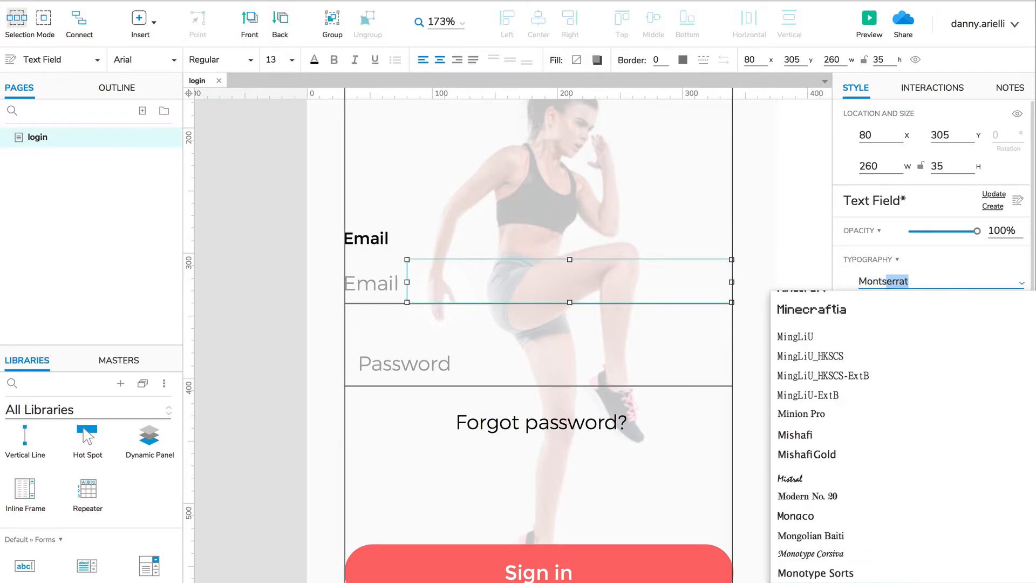
{"action": "key", "text": "Return"}
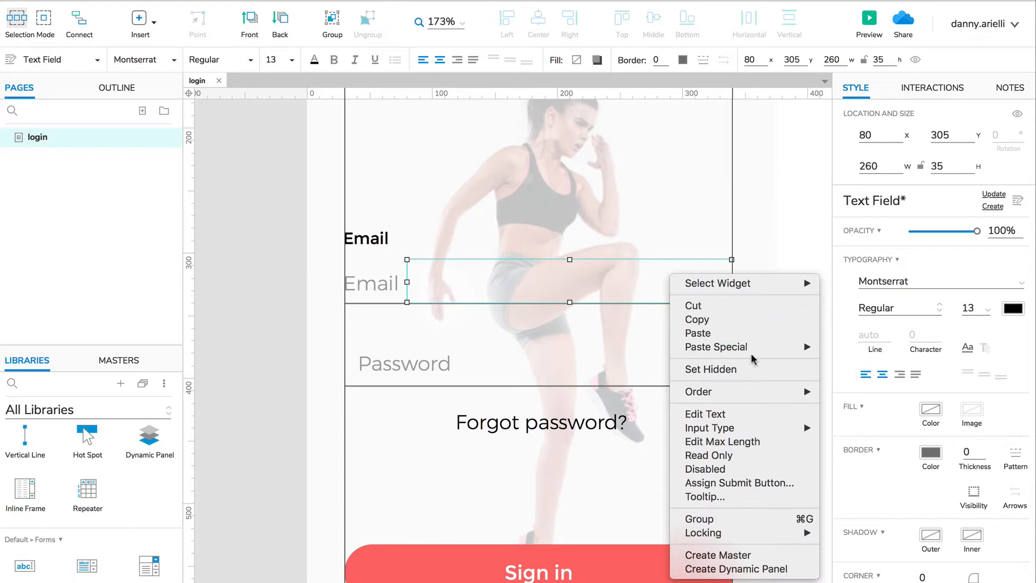
Set the text field's input type to Email
{"action": "mouse_move", "coordinate": [774, 432]}
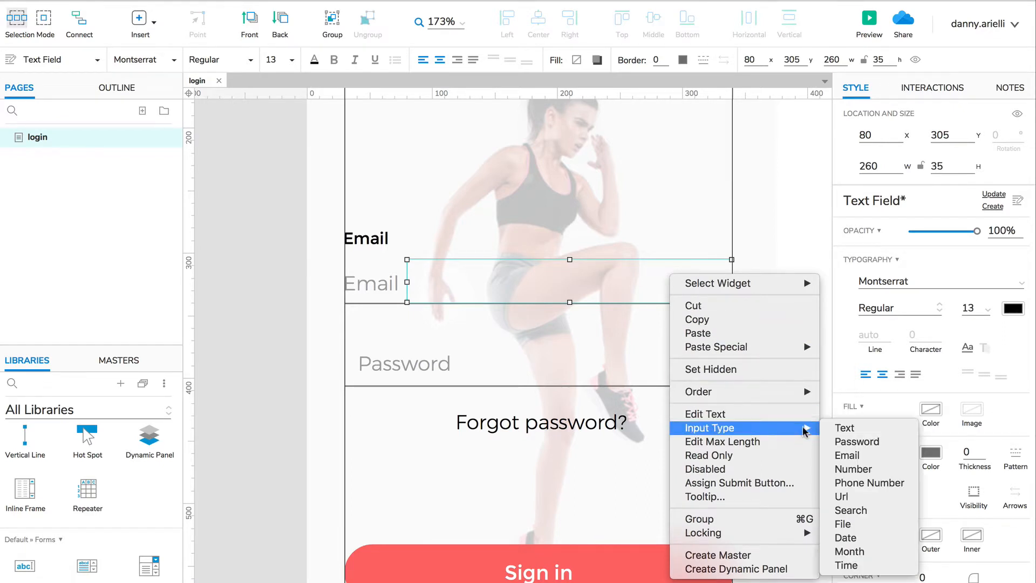
{"action": "left_click", "coordinate": [850, 455]}
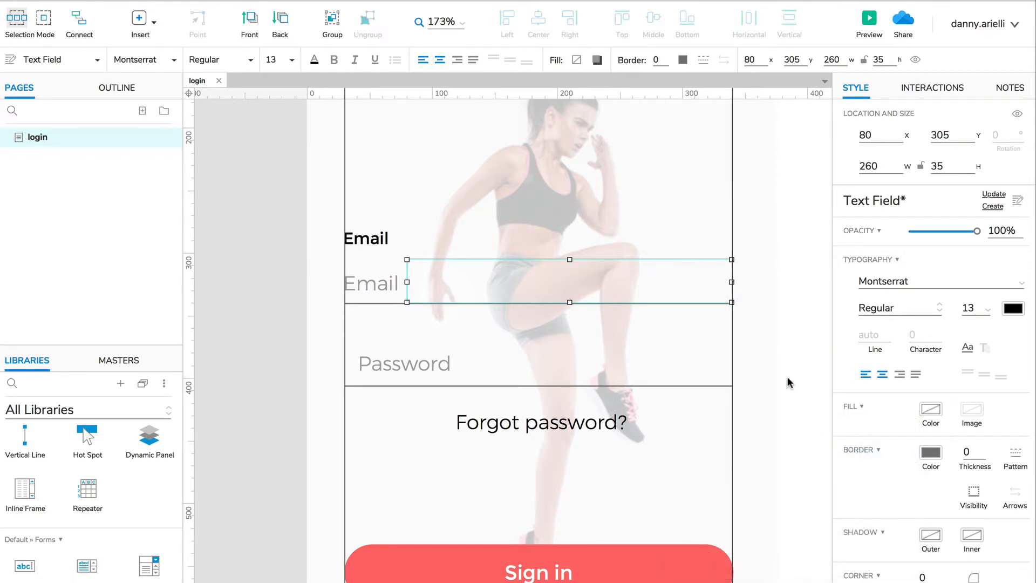
{"action": "left_click", "coordinate": [786, 382]}
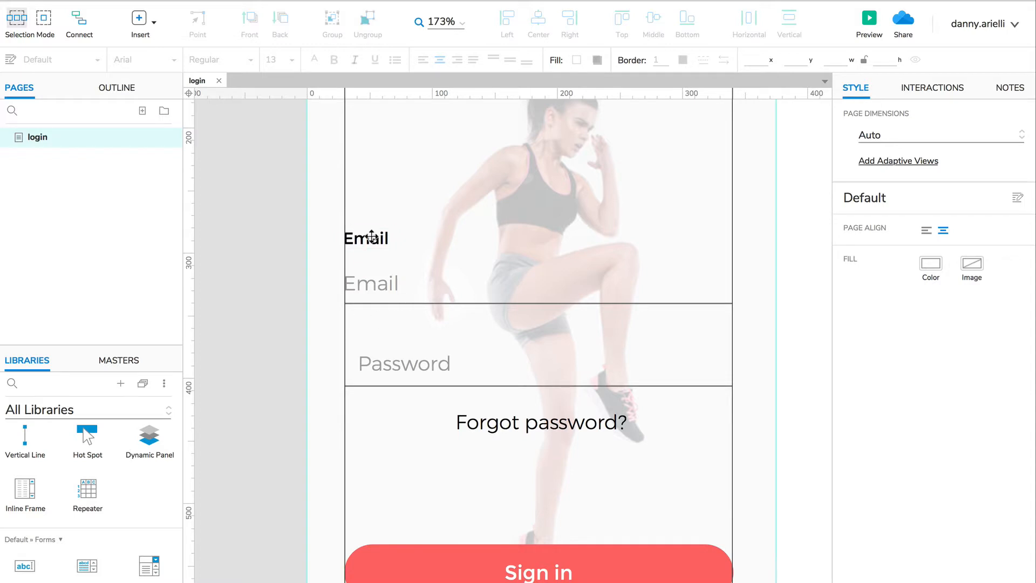
{"action": "left_click", "coordinate": [380, 284]}
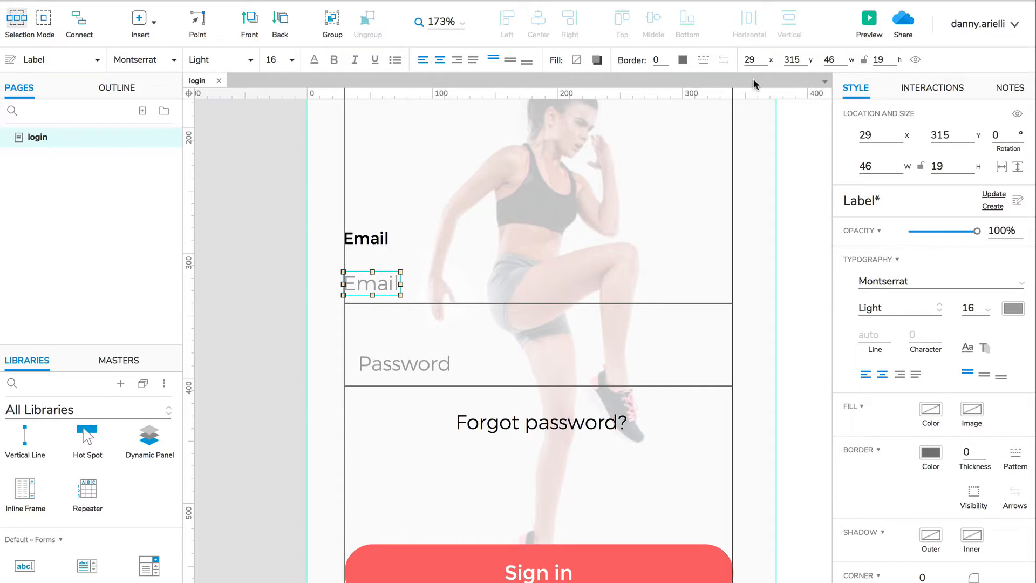
{"action": "key", "text": "Right"}
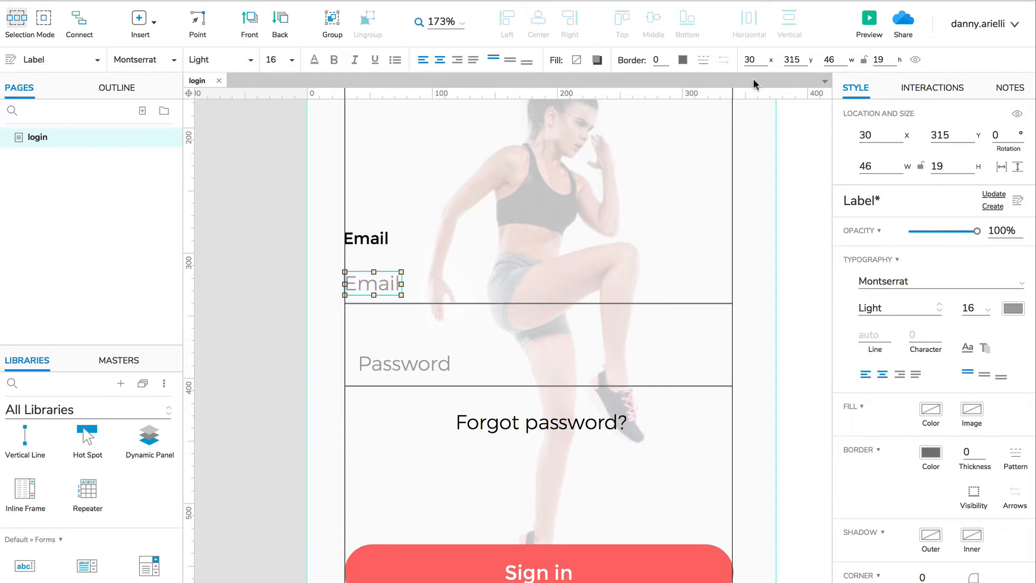
{"action": "key", "text": "Left"}
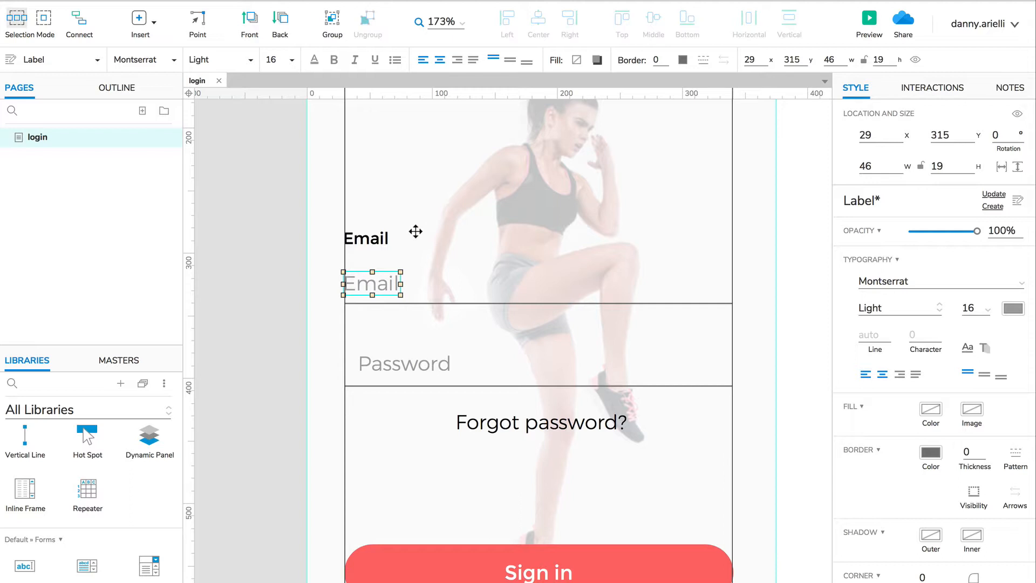
{"action": "left_click", "coordinate": [374, 242]}
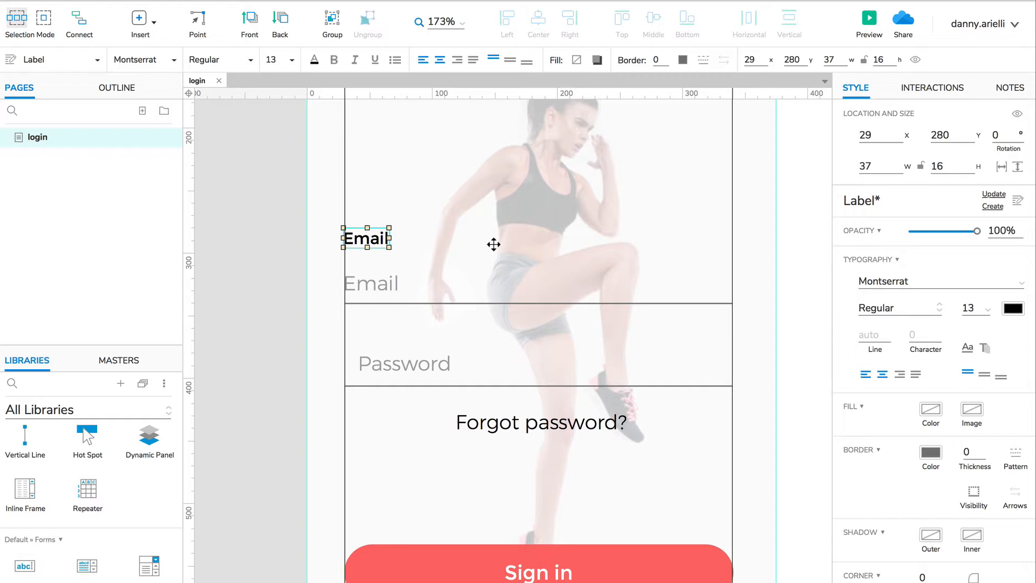
{"action": "left_click", "coordinate": [489, 279]}
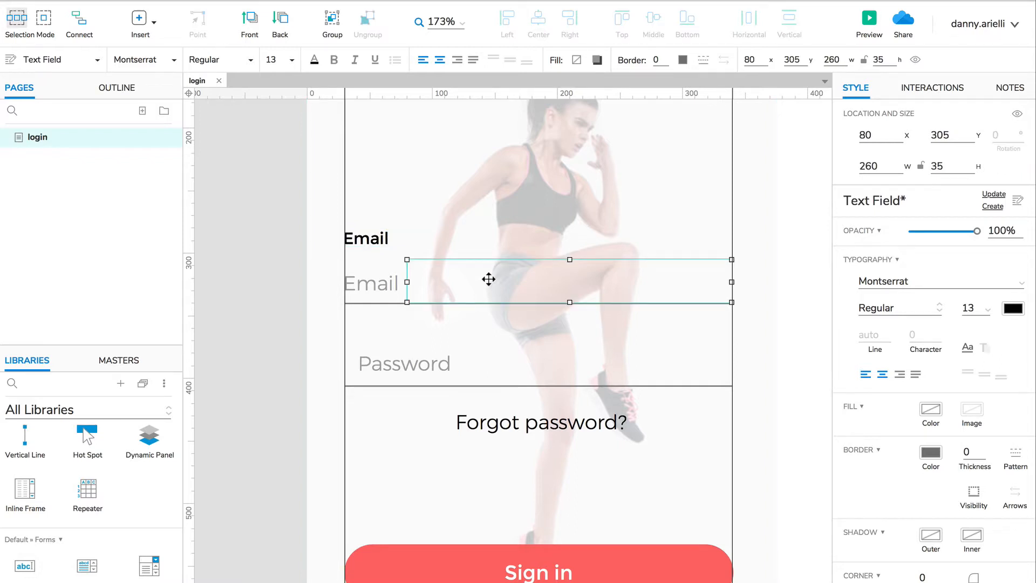
Name the Email text field tf-email
{"action": "left_click", "coordinate": [930, 88]}
{"action": "left_click", "coordinate": [898, 119]}
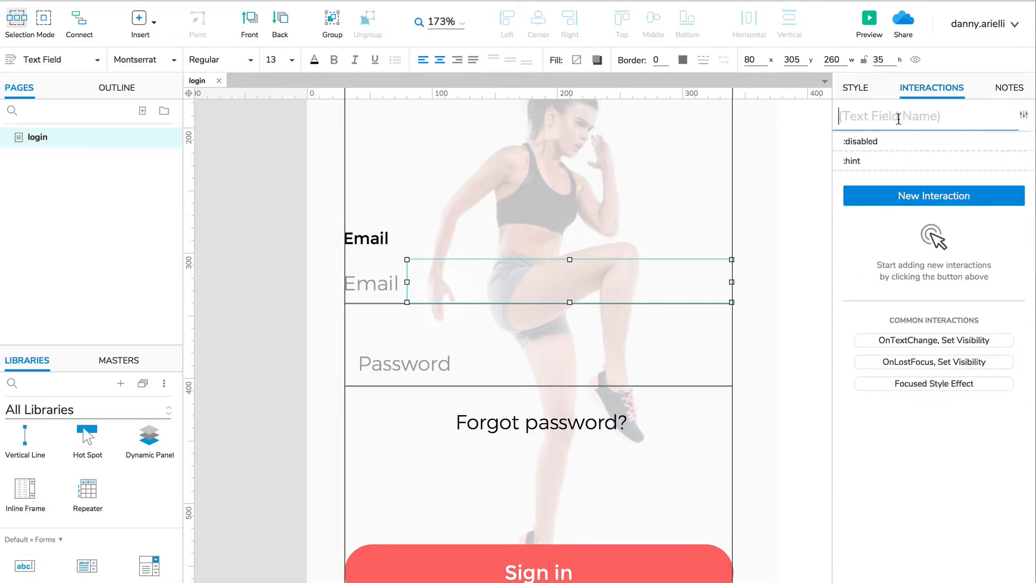
{"action": "type", "text": "tf-email"}
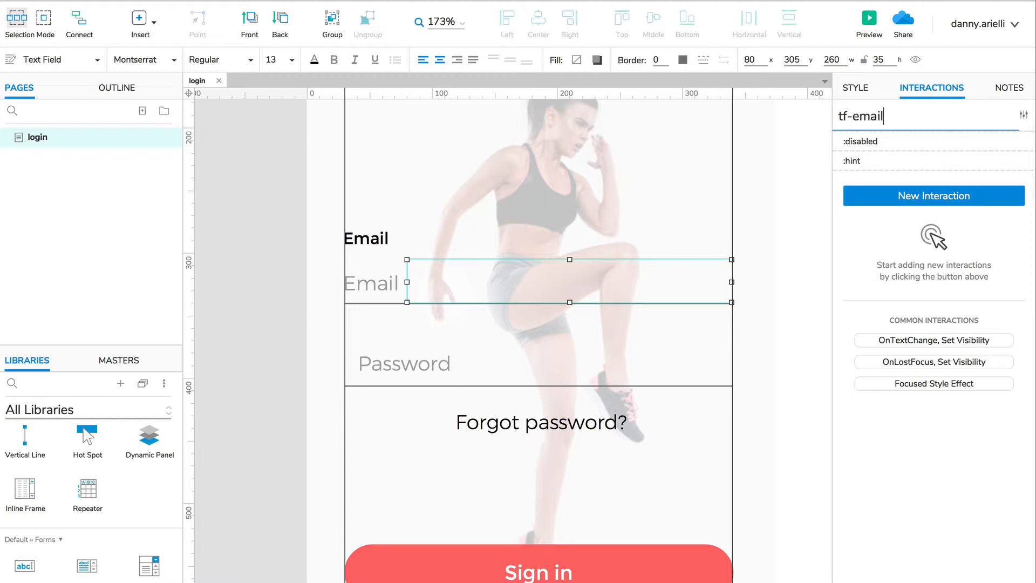
{"action": "left_click", "coordinate": [815, 148]}
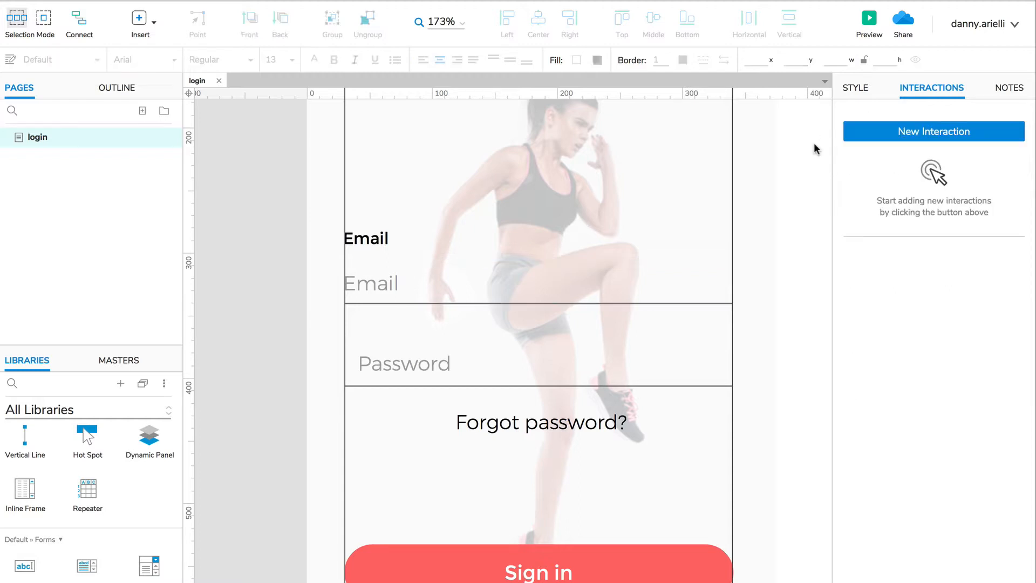
Name the grey Email placeholder label label-email
{"action": "left_click", "coordinate": [363, 282]}
{"action": "left_click", "coordinate": [845, 121]}
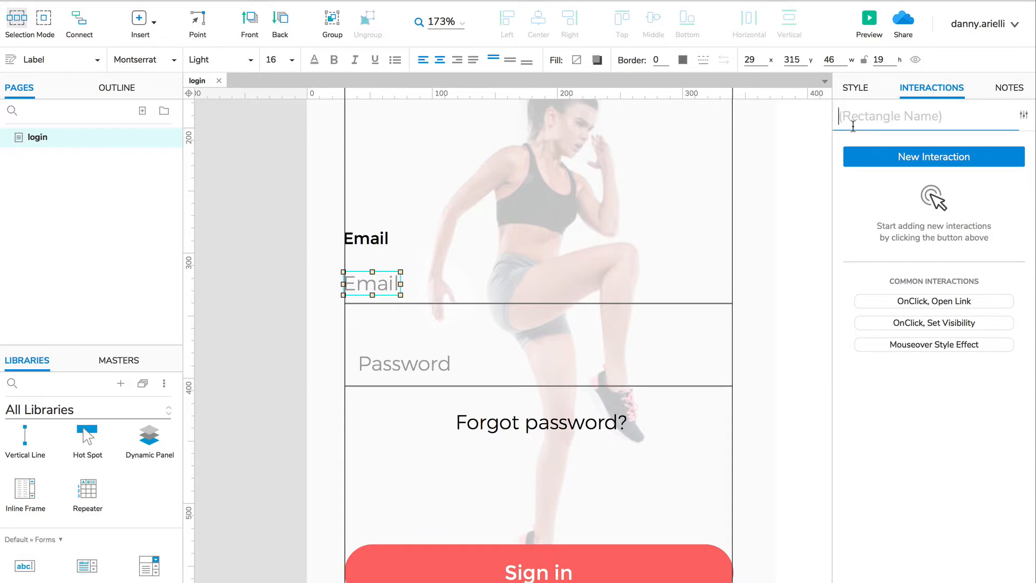
{"action": "type", "text": "label-email"}
{"action": "left_click", "coordinate": [751, 231]}
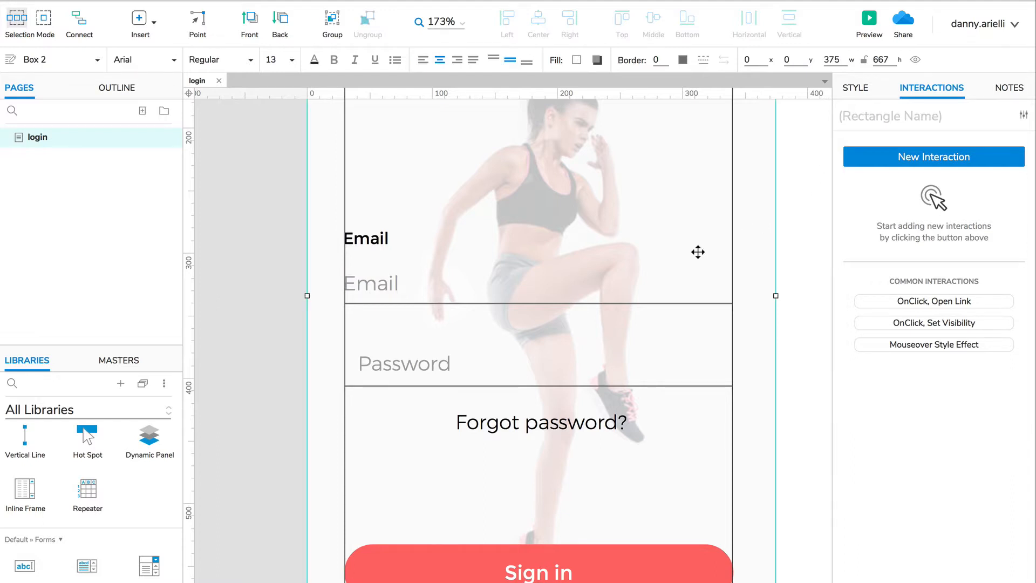
{"action": "left_click", "coordinate": [532, 289]}
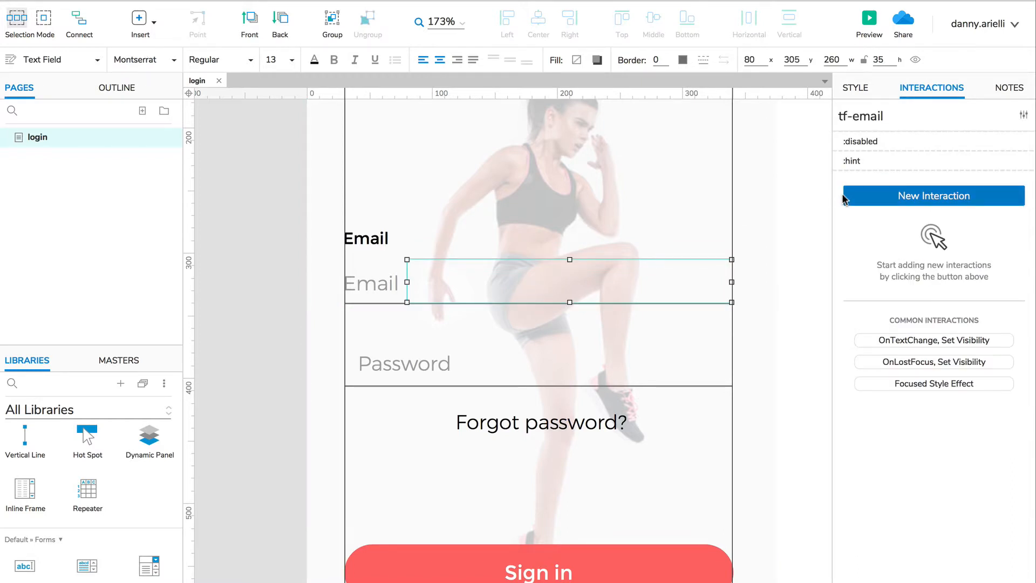
Add an OnFocus interaction to tf-email with a Move action targeting label-email
{"action": "left_click", "coordinate": [872, 193]}
{"action": "scroll", "coordinate": [885, 290], "scroll_direction": "down", "scroll_amount": 1}
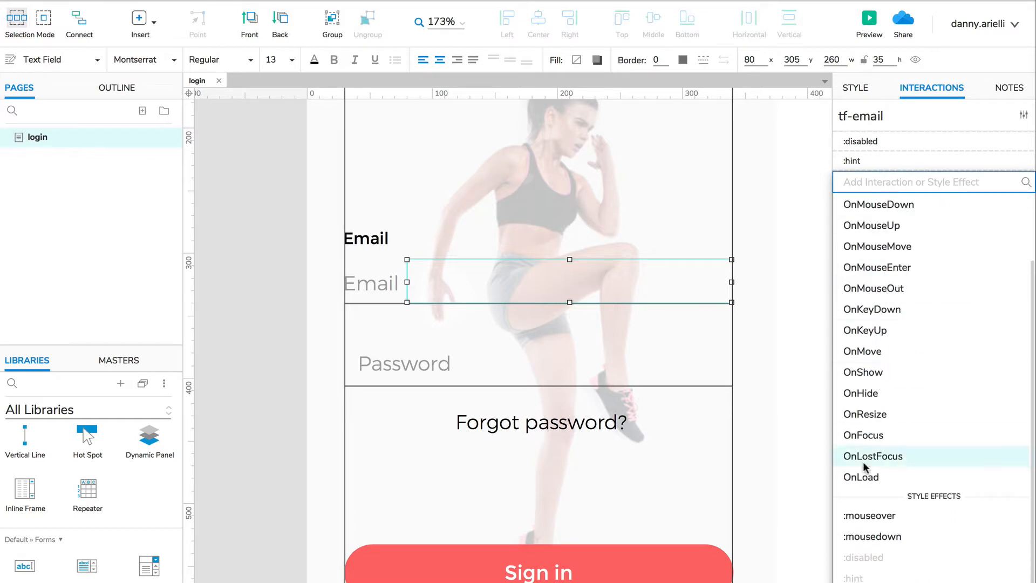
{"action": "left_click", "coordinate": [875, 435]}
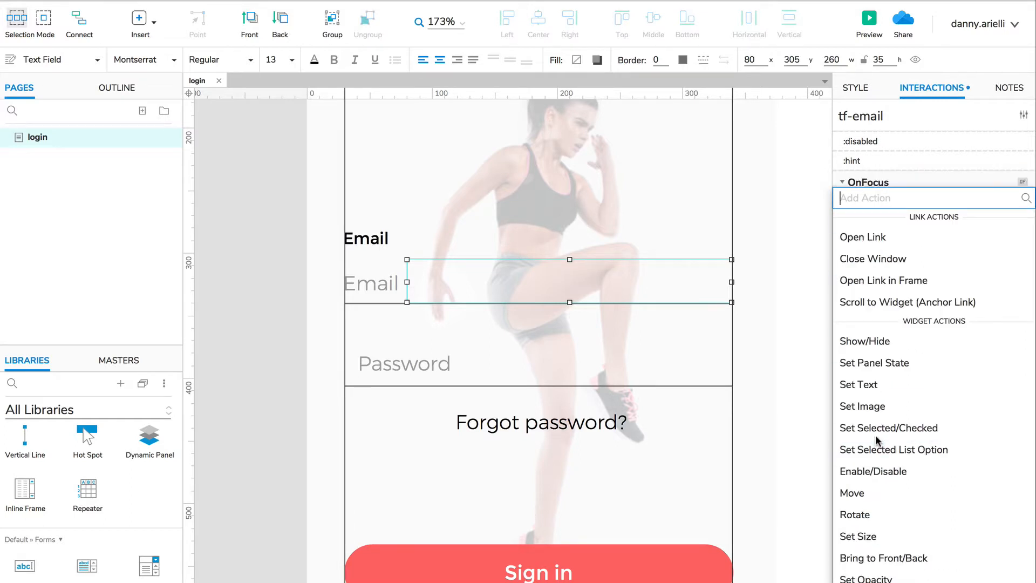
{"action": "left_click", "coordinate": [860, 489]}
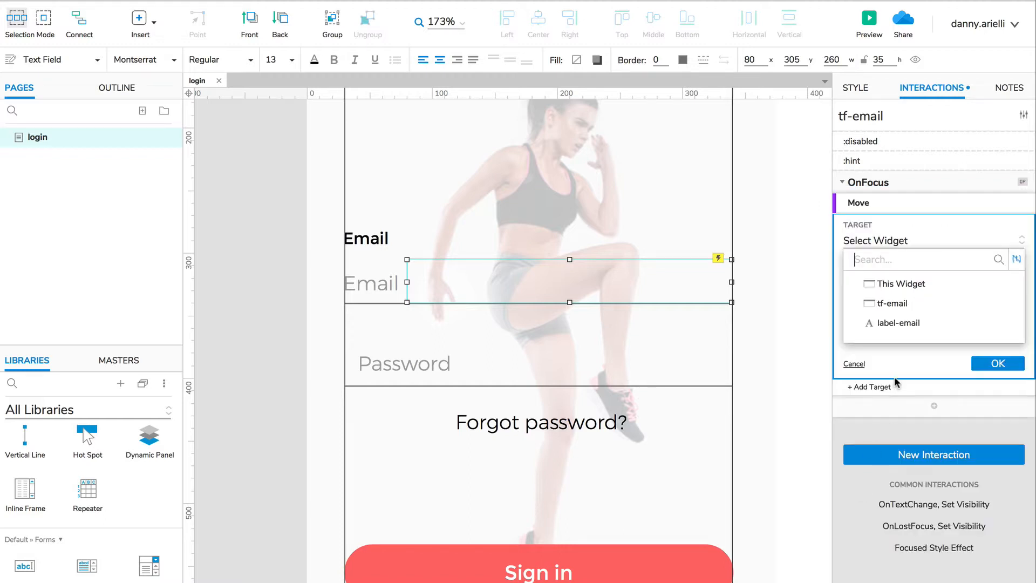
{"action": "left_click", "coordinate": [888, 319]}
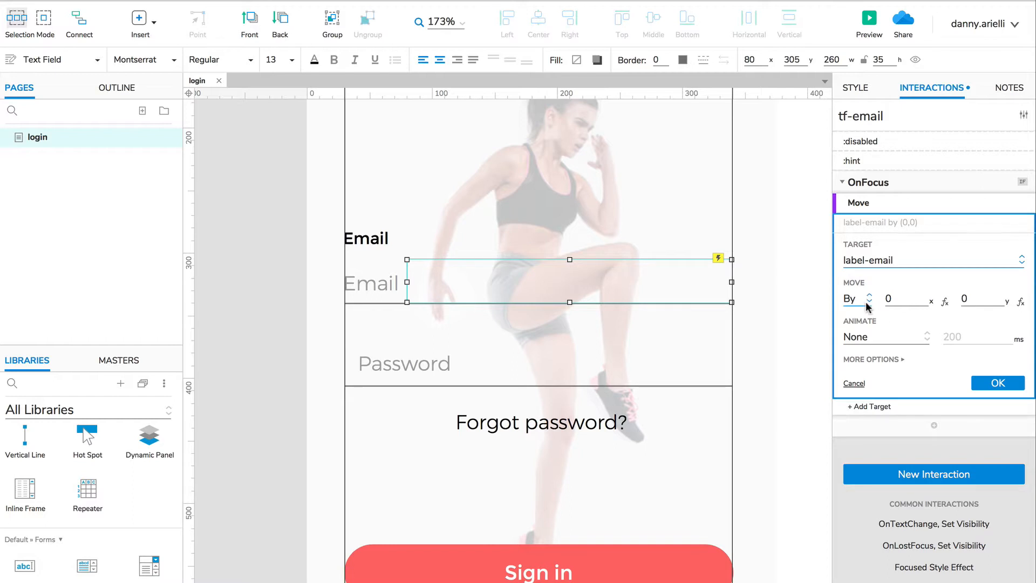
Move label-email to absolute position 29, 280 with a Swing 200 ms animation
{"action": "left_click", "coordinate": [863, 301]}
{"action": "left_click", "coordinate": [862, 319]}
{"action": "left_click", "coordinate": [919, 300]}
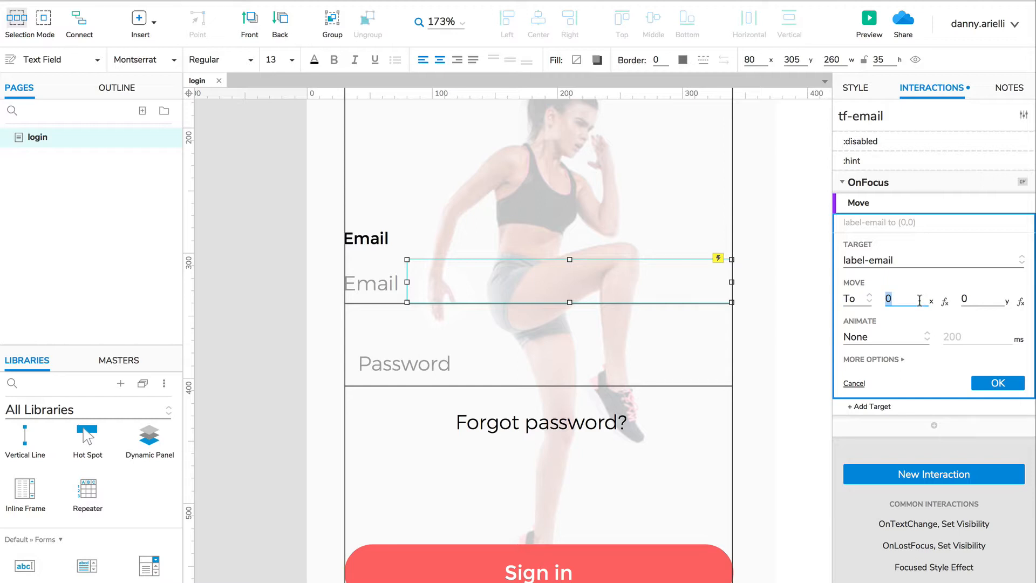
{"action": "type", "text": "29"}
{"action": "key", "text": "Tab"}
{"action": "type", "text": "280"}
{"action": "left_click", "coordinate": [928, 338]}
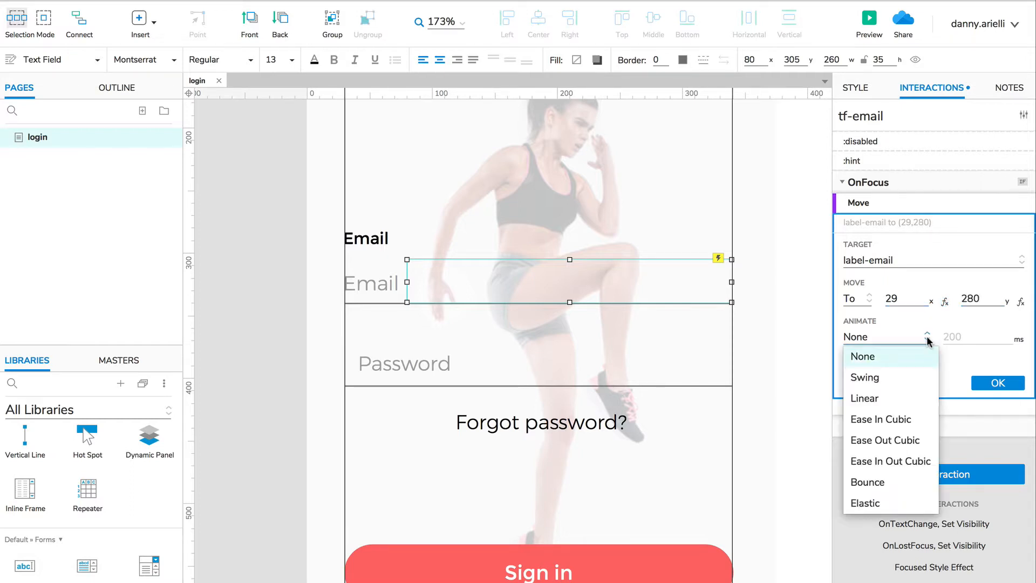
{"action": "left_click", "coordinate": [897, 373]}
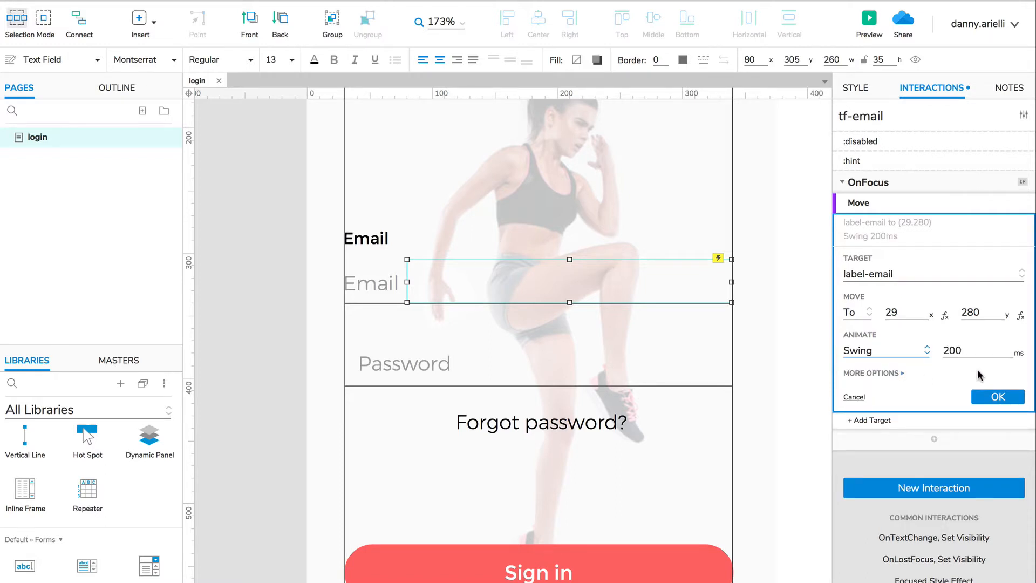
{"action": "left_click", "coordinate": [1000, 398]}
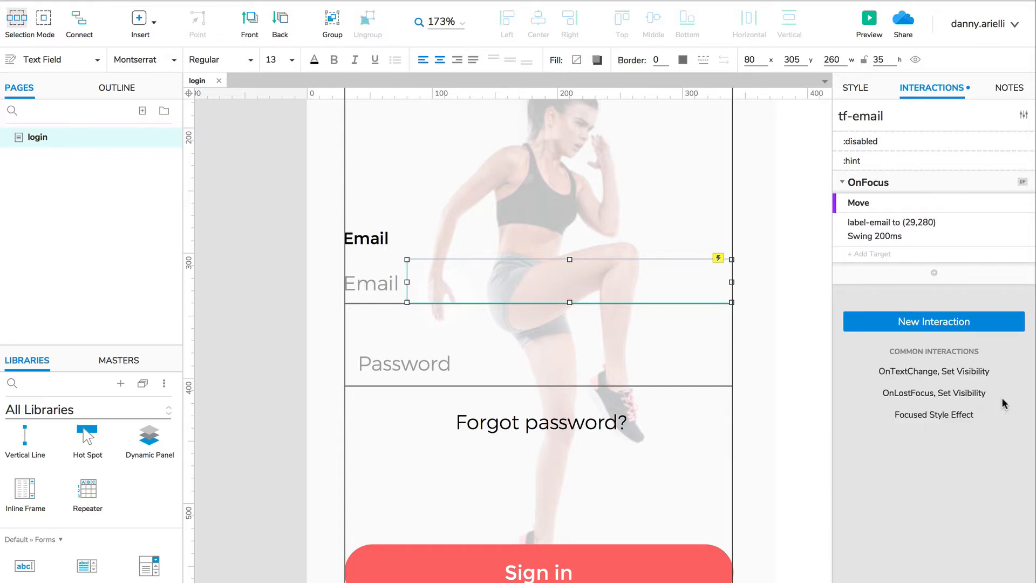
Add a Set Text action on focus targeting label-email with rich text
{"action": "left_click", "coordinate": [934, 274]}
{"action": "scroll", "coordinate": [917, 410], "scroll_direction": "down", "scroll_amount": 2}
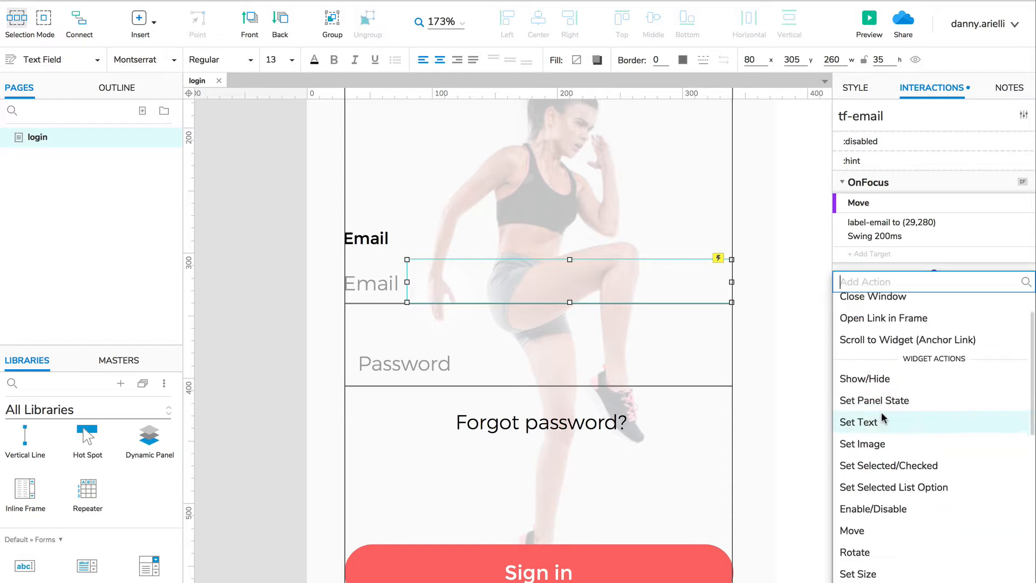
{"action": "scroll", "coordinate": [882, 417], "scroll_direction": "down", "scroll_amount": 1}
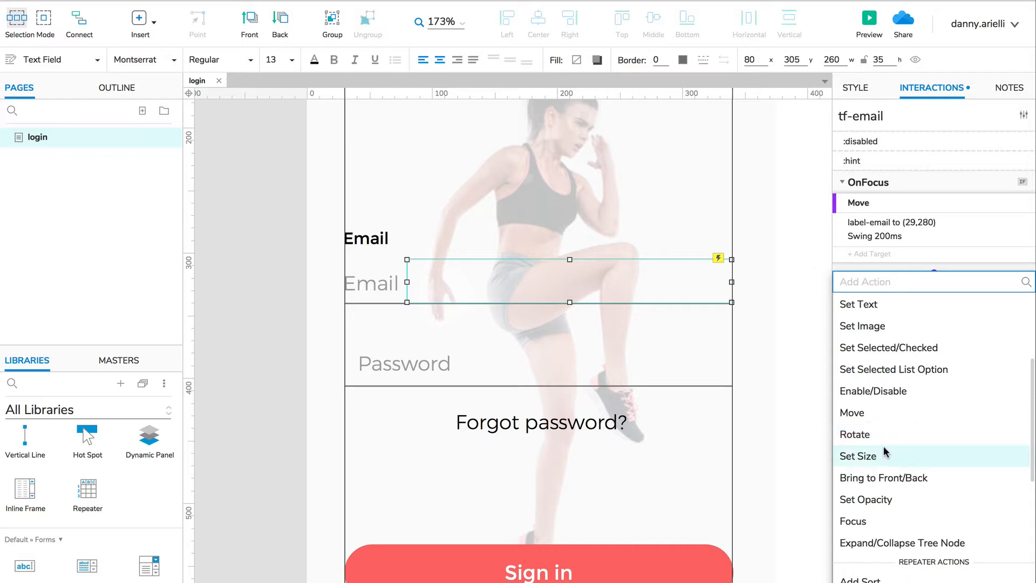
{"action": "scroll", "coordinate": [885, 451], "scroll_direction": "up", "scroll_amount": 2}
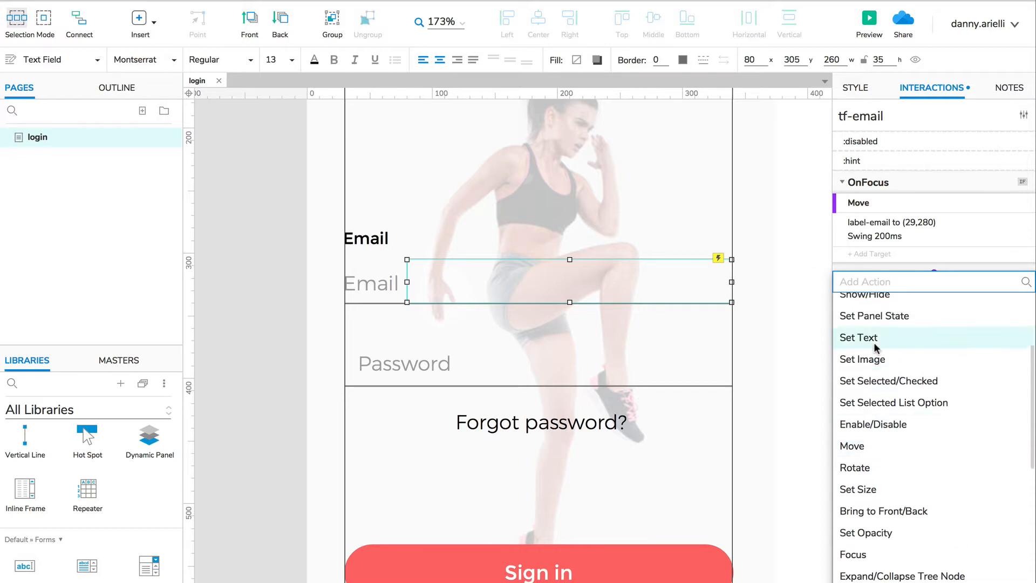
{"action": "left_click", "coordinate": [874, 339]}
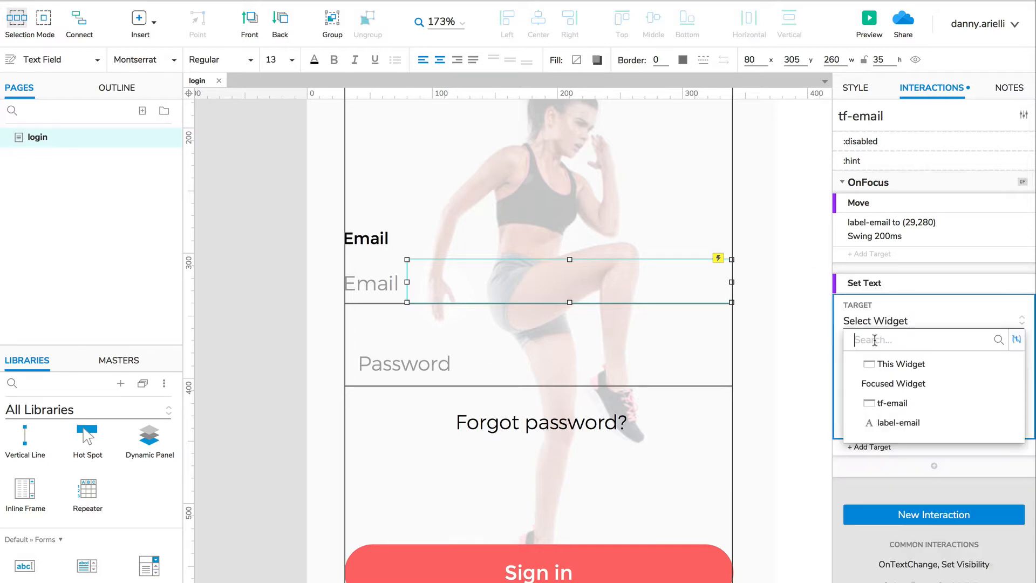
{"action": "left_click", "coordinate": [889, 422]}
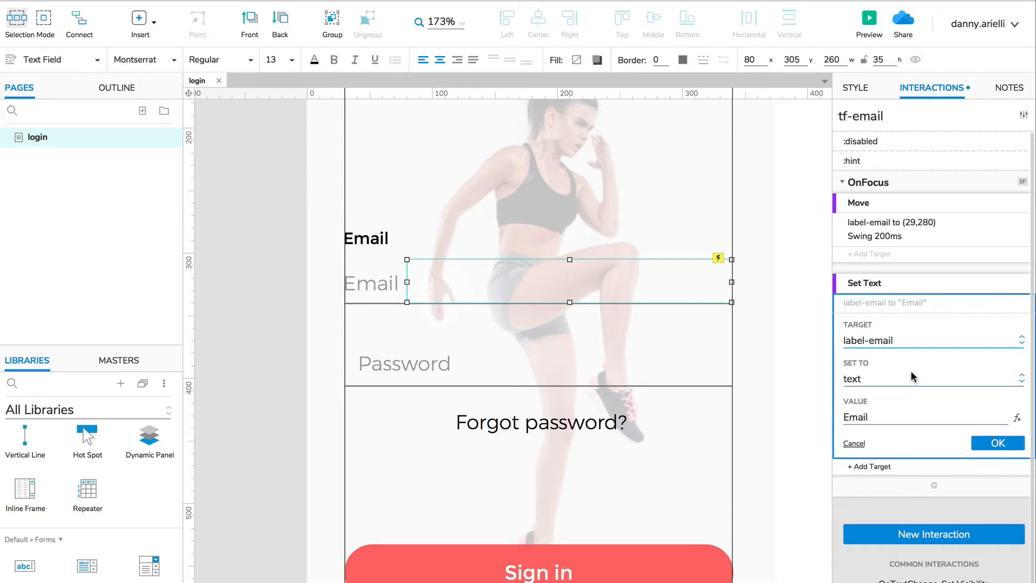
{"action": "left_click", "coordinate": [910, 373]}
{"action": "left_click", "coordinate": [900, 417]}
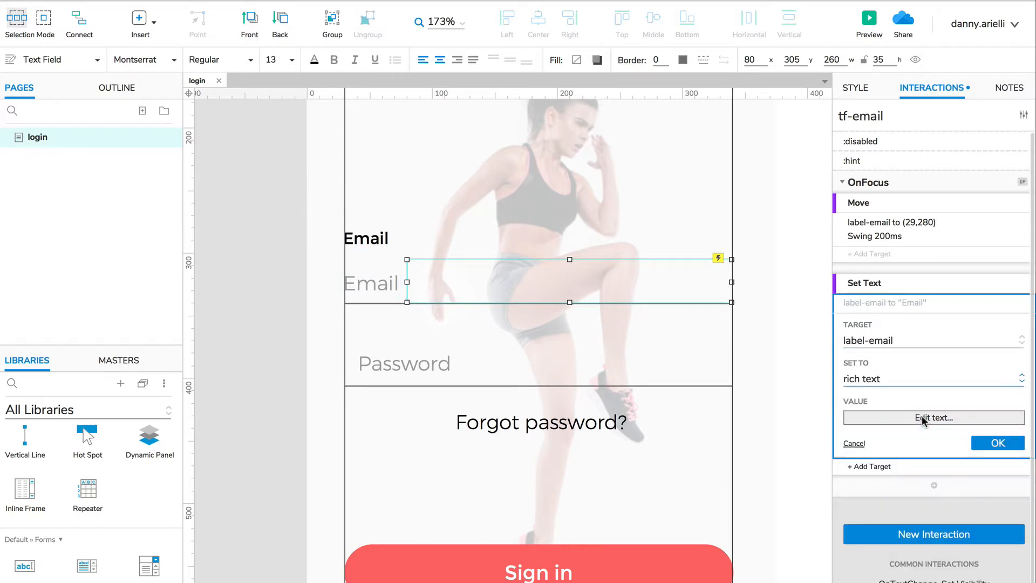
Format the rich text 'Email' as size 13, colour #000000, Regular weight
{"action": "left_click", "coordinate": [923, 419]}
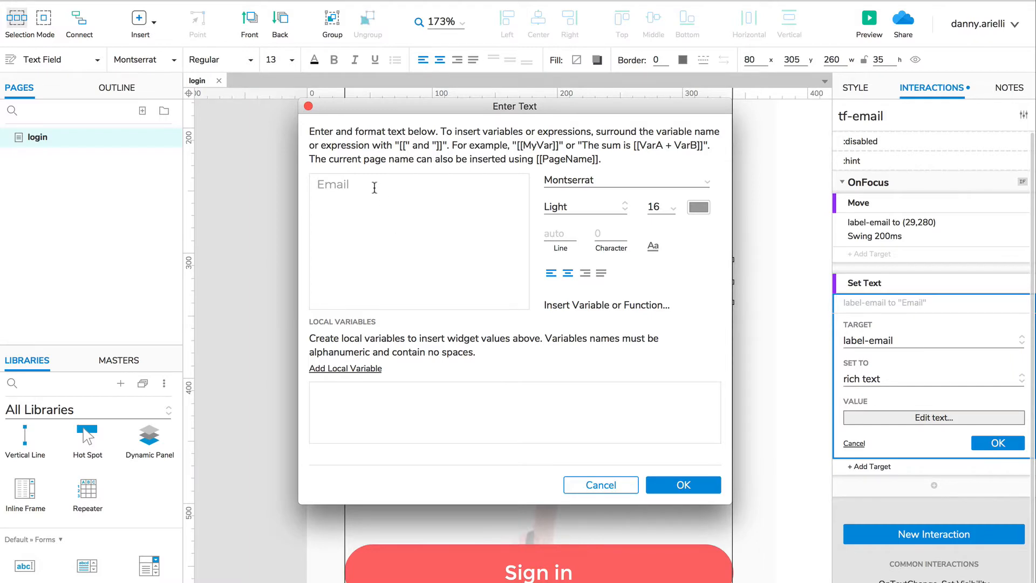
{"action": "left_click_drag", "start_coordinate": [378, 106], "coordinate": [384, 286]}
{"action": "double_click", "coordinate": [350, 368]}
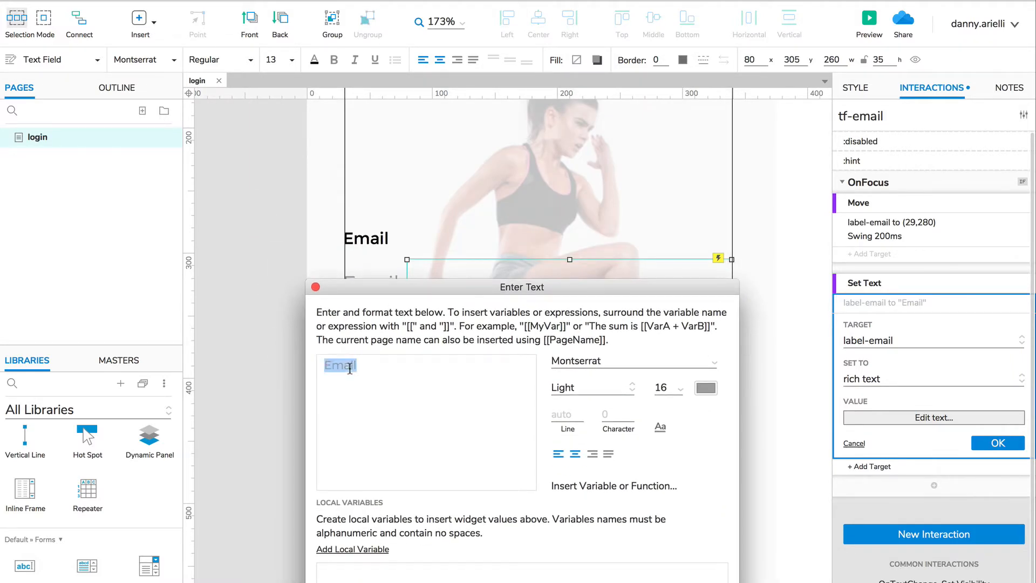
{"action": "left_click", "coordinate": [680, 389]}
{"action": "left_click", "coordinate": [672, 435]}
{"action": "left_click", "coordinate": [703, 386]}
{"action": "left_click_drag", "start_coordinate": [710, 401], "coordinate": [681, 496]}
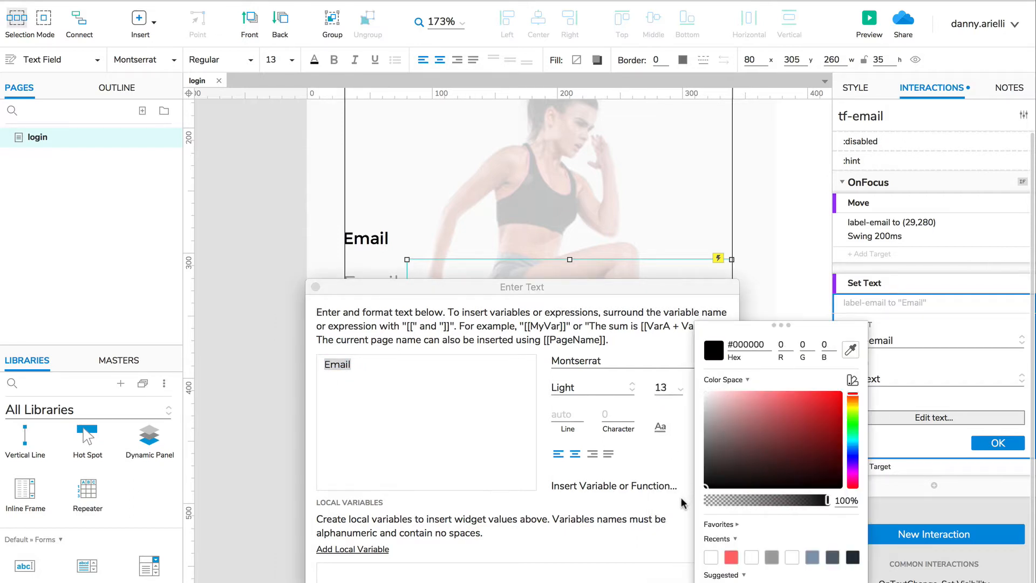
{"action": "left_click", "coordinate": [623, 388]}
{"action": "left_click", "coordinate": [623, 388]}
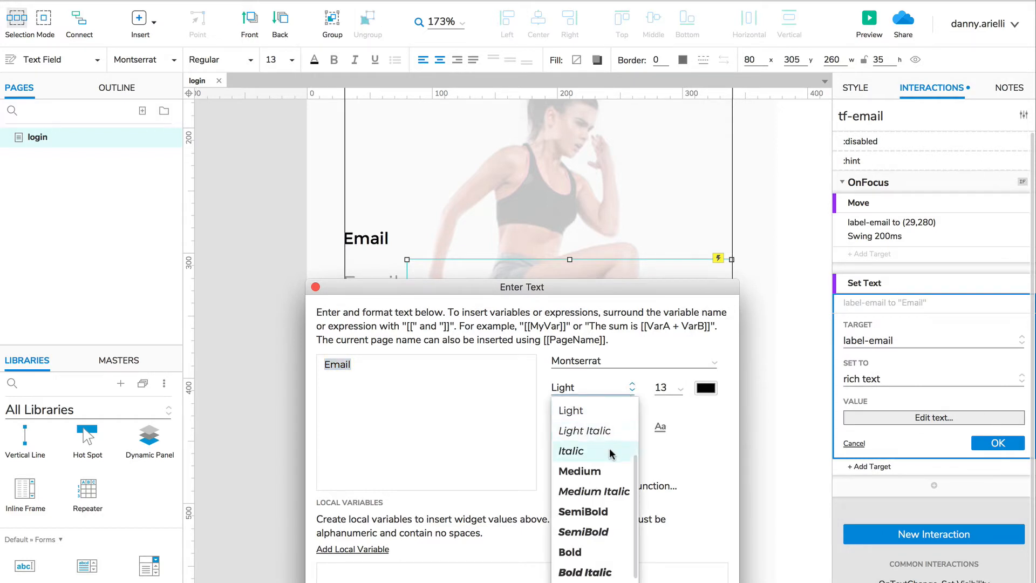
{"action": "scroll", "coordinate": [609, 448], "scroll_direction": "up", "scroll_amount": 3}
{"action": "left_click", "coordinate": [597, 406]}
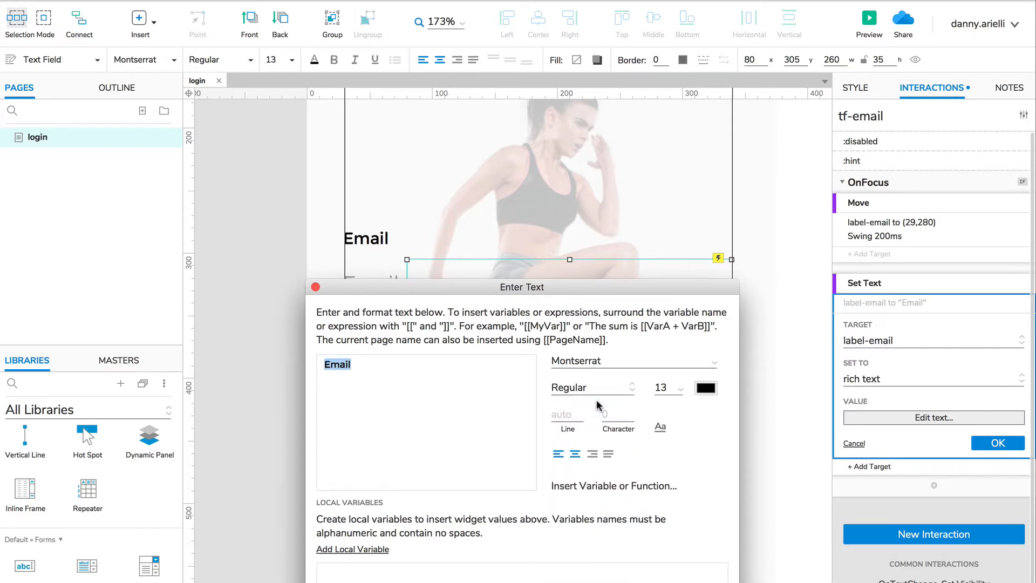
{"action": "left_click_drag", "start_coordinate": [566, 284], "coordinate": [566, 159]}
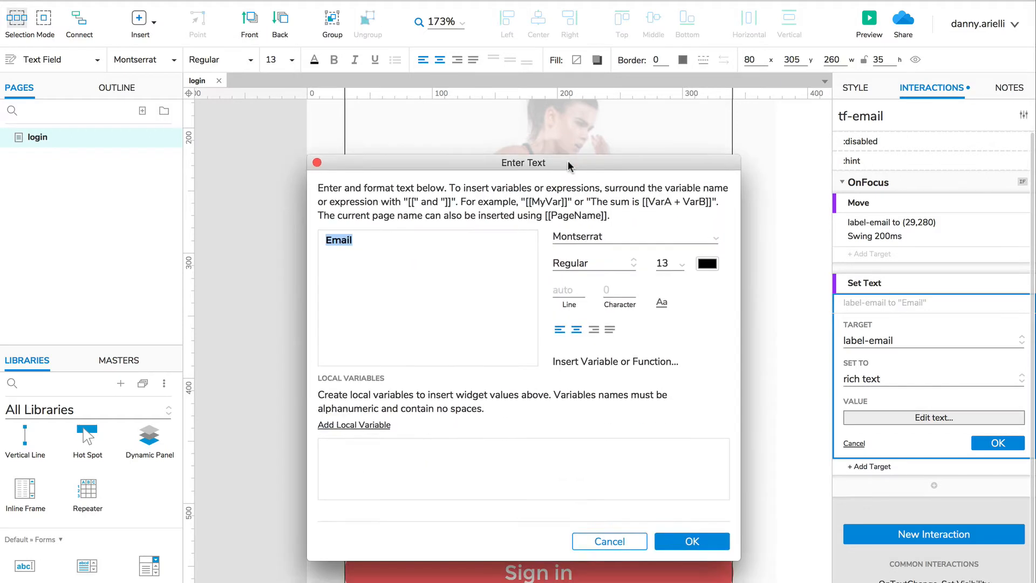
{"action": "left_click", "coordinate": [671, 541]}
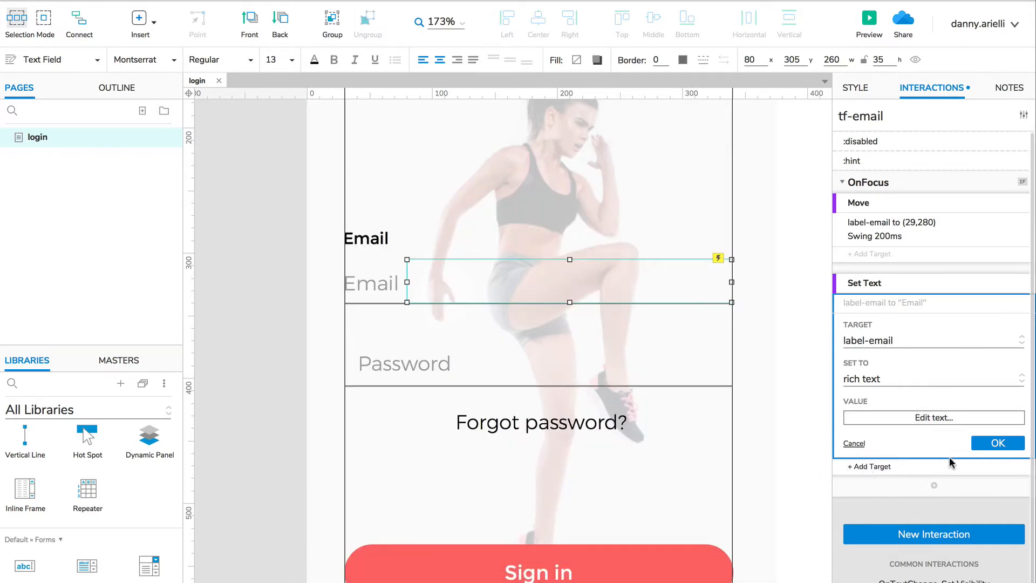
Confirm the Set Text action and hide the bold Email label on the page
{"action": "left_click", "coordinate": [997, 444]}
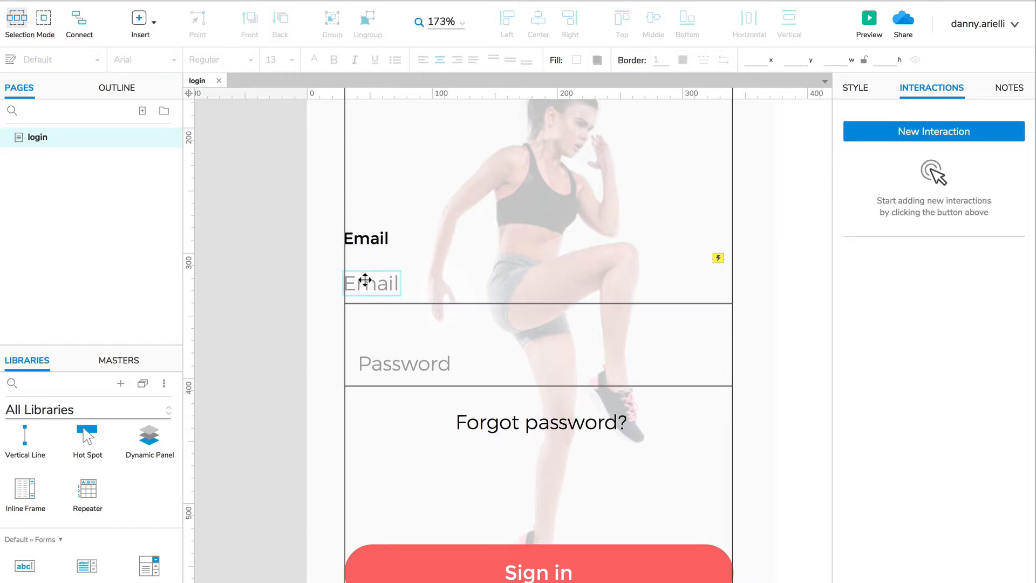
{"action": "left_click", "coordinate": [364, 237]}
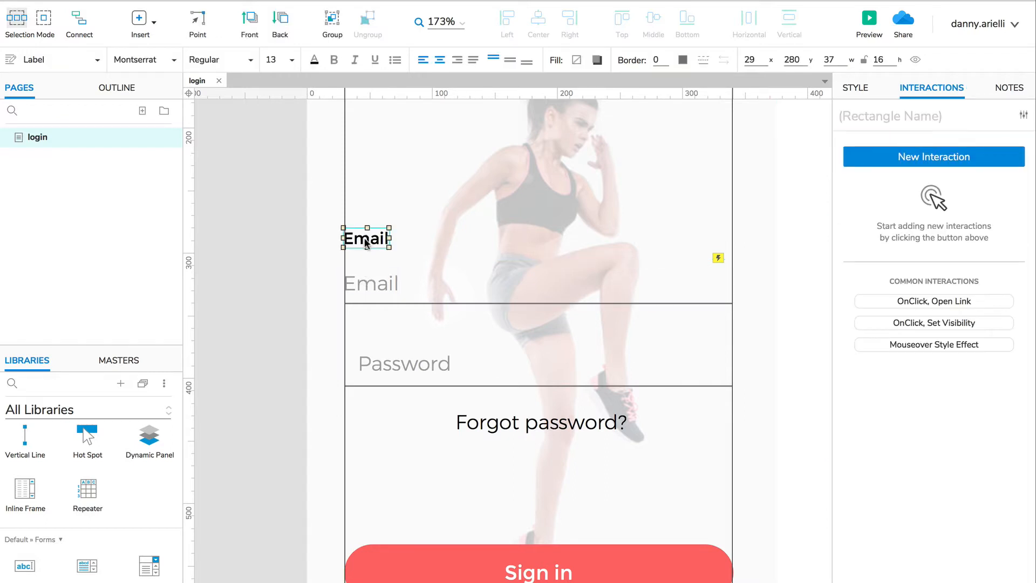
{"action": "key", "text": "Delete"}
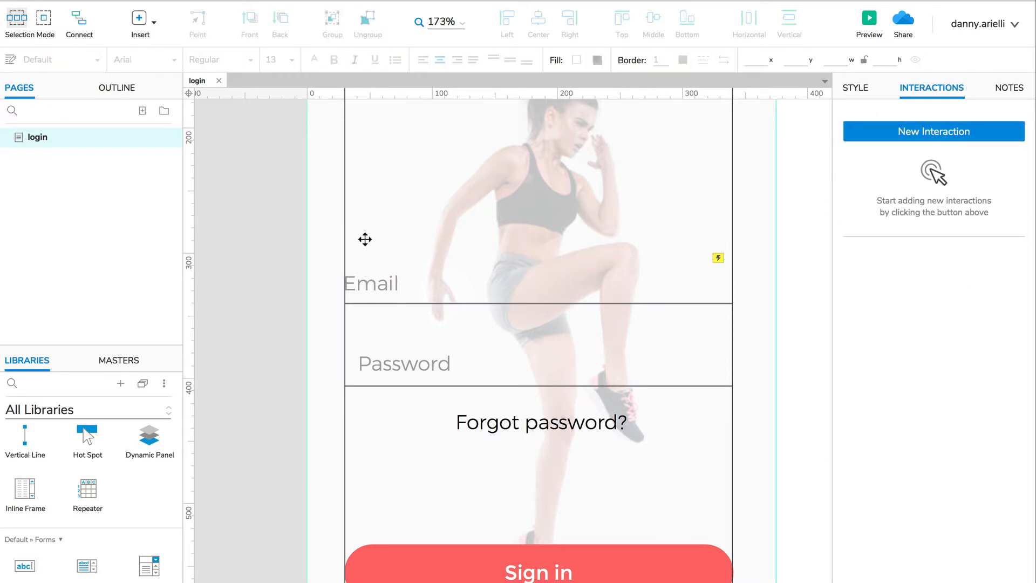
Save the prototype to the Desktop as login.rp and launch a browser preview
{"action": "key", "text": "super+s"}
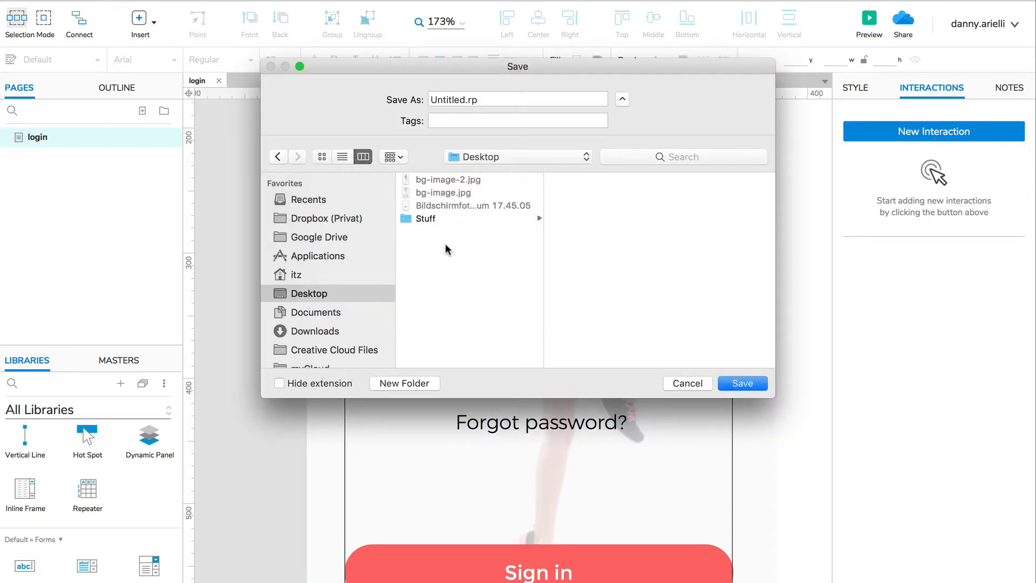
{"action": "double_click", "coordinate": [437, 95]}
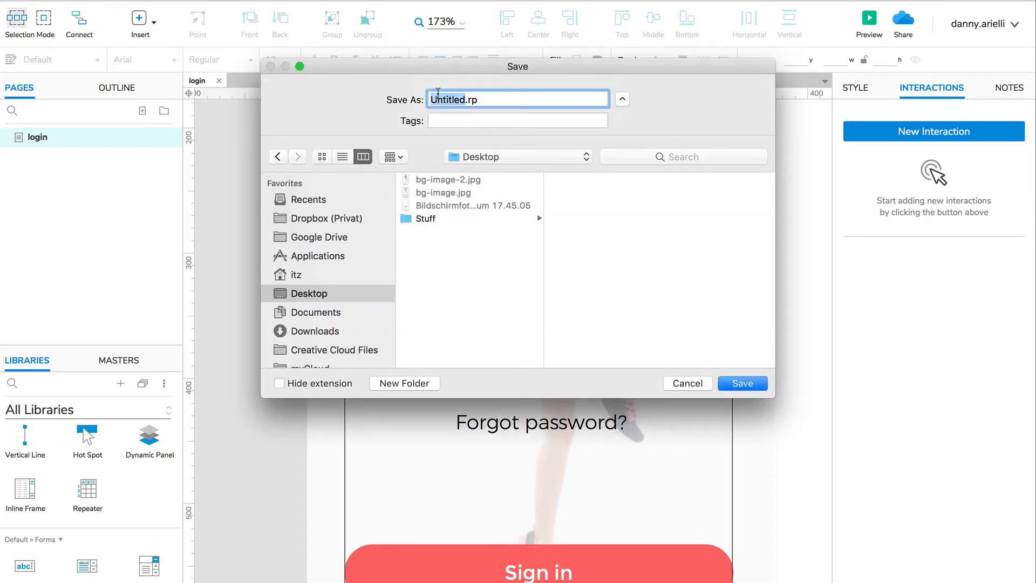
{"action": "type", "text": "login"}
{"action": "key", "text": "Return"}
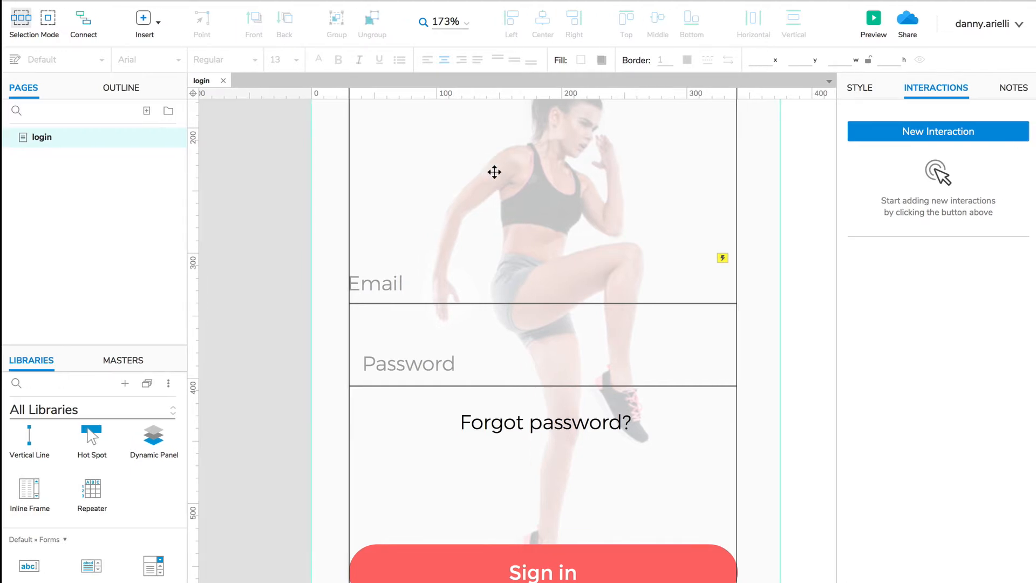
{"action": "left_click", "coordinate": [869, 21]}
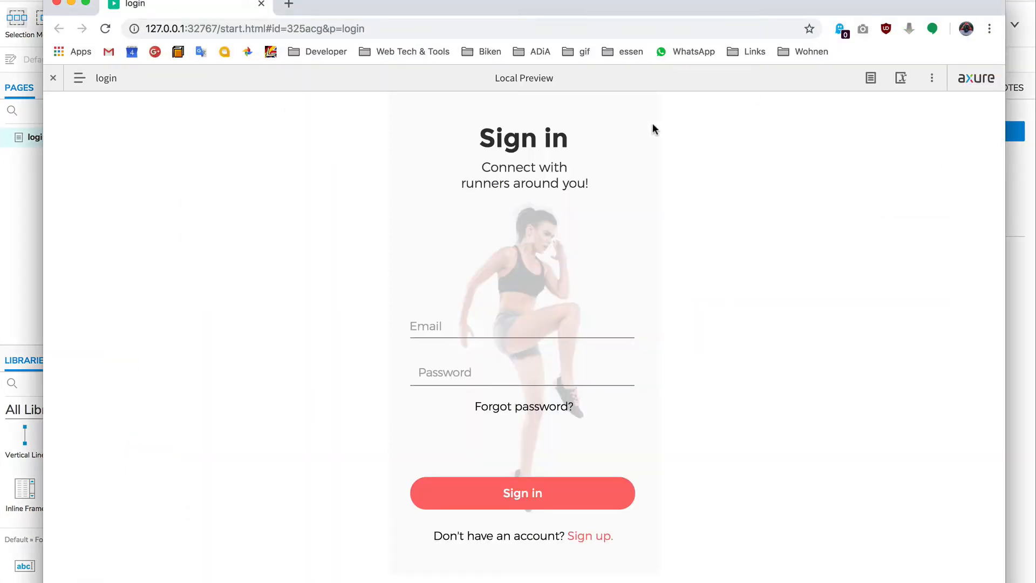
In the Chrome preview, focus the Email field to confirm its label floats up, then return to Axure
{"action": "left_click", "coordinate": [53, 81]}
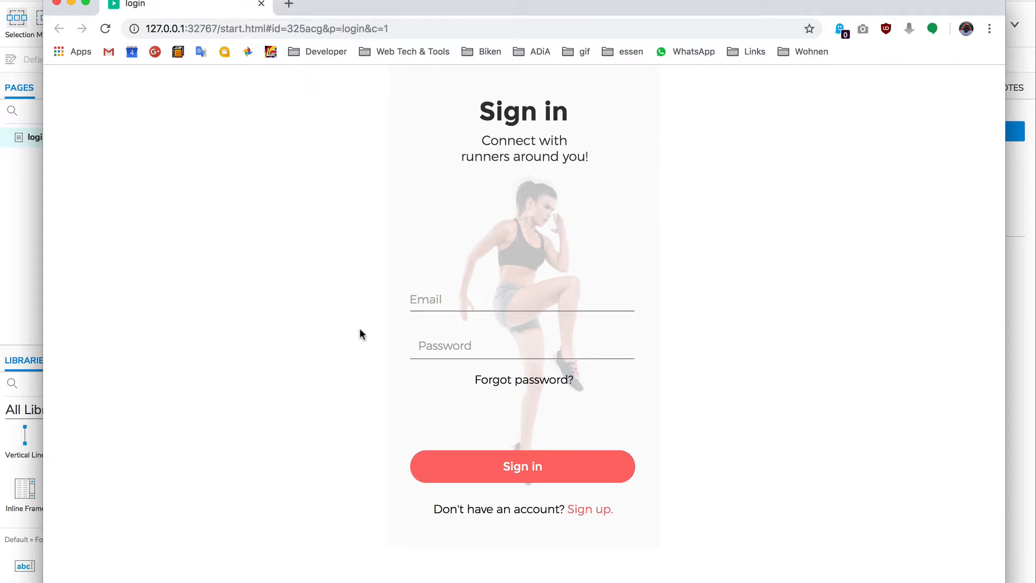
{"action": "left_click", "coordinate": [484, 301]}
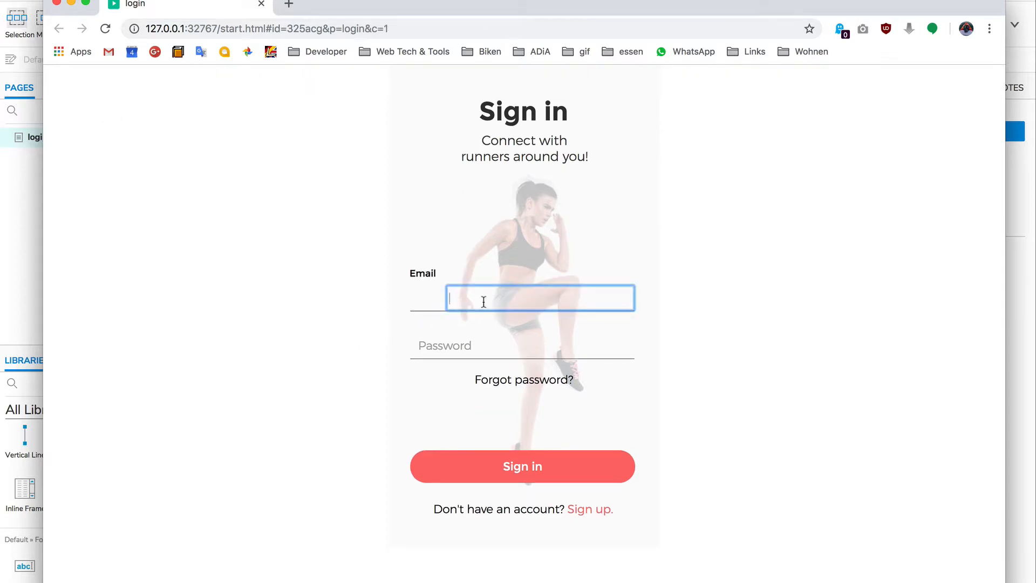
{"action": "key", "text": "super+Tab"}
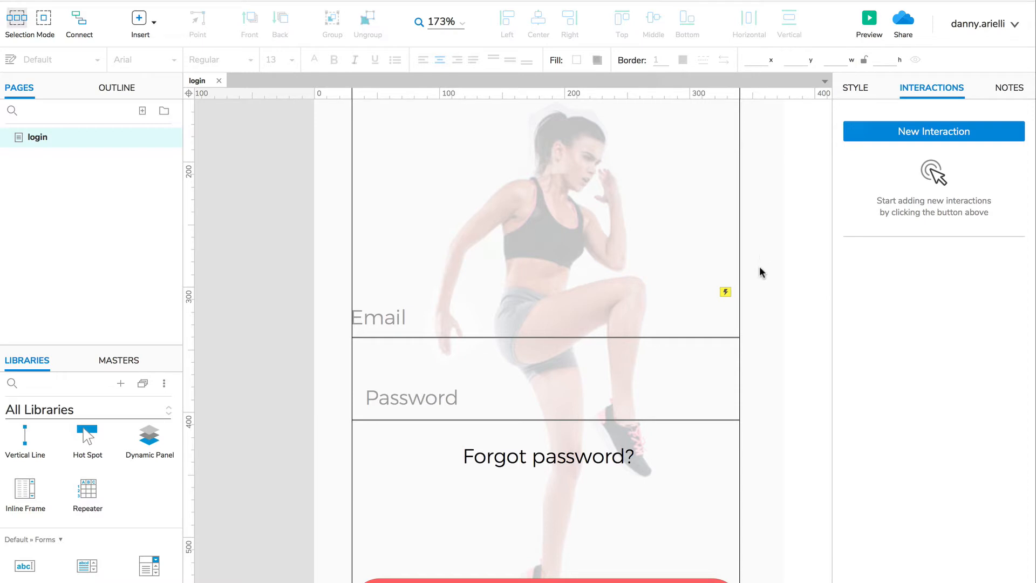
Add an OnLostFocus interaction to tf-email with a Move action targeting label-email
{"action": "left_click", "coordinate": [665, 310]}
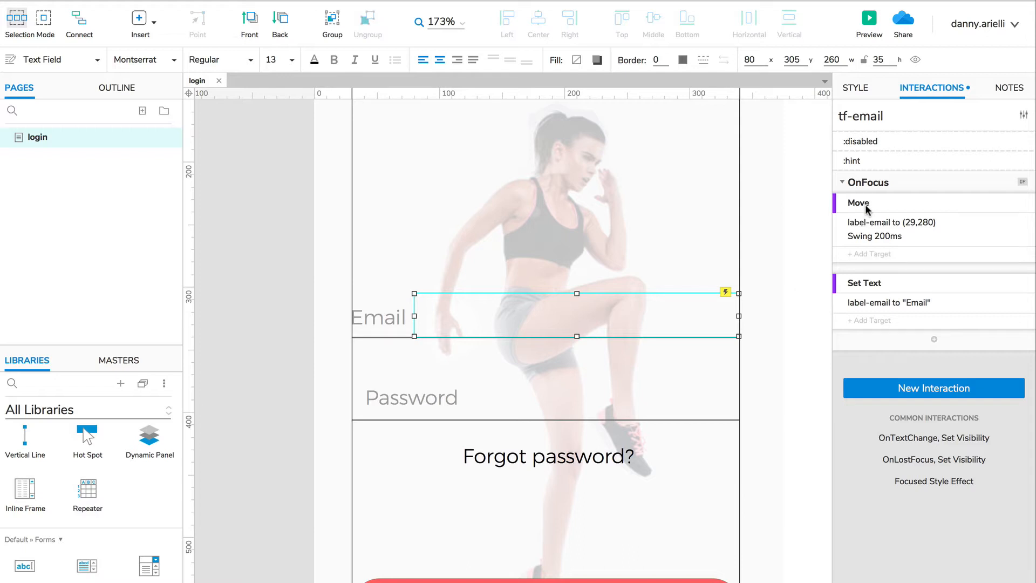
{"action": "left_click", "coordinate": [842, 182]}
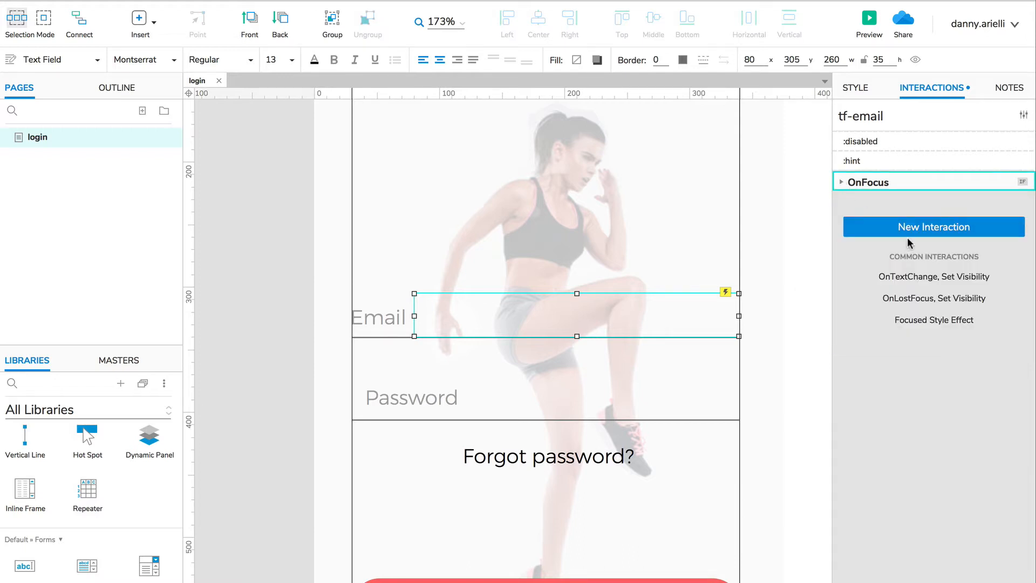
{"action": "left_click", "coordinate": [919, 231]}
{"action": "scroll", "coordinate": [895, 369], "scroll_direction": "down", "scroll_amount": 3}
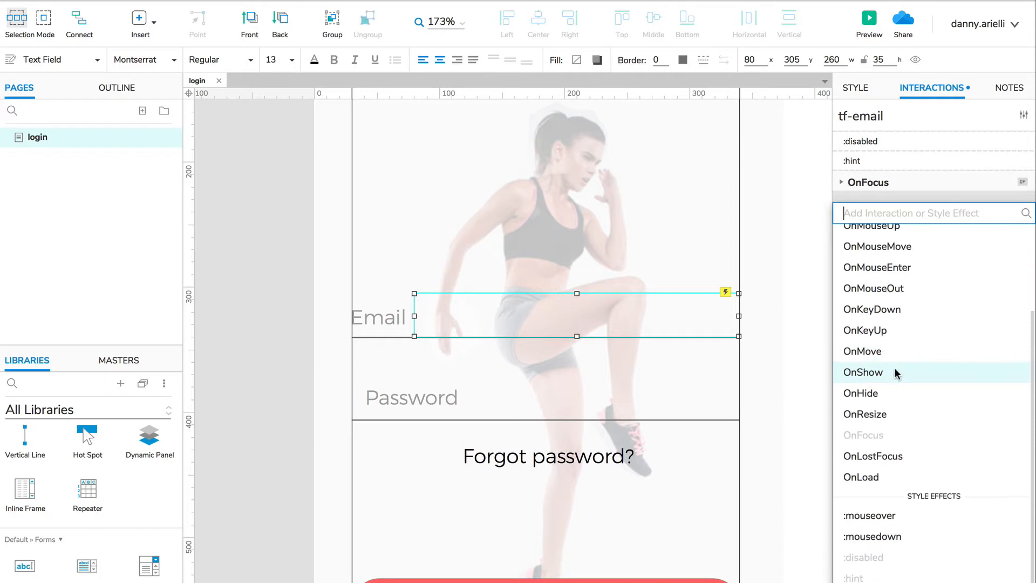
{"action": "left_click", "coordinate": [876, 456]}
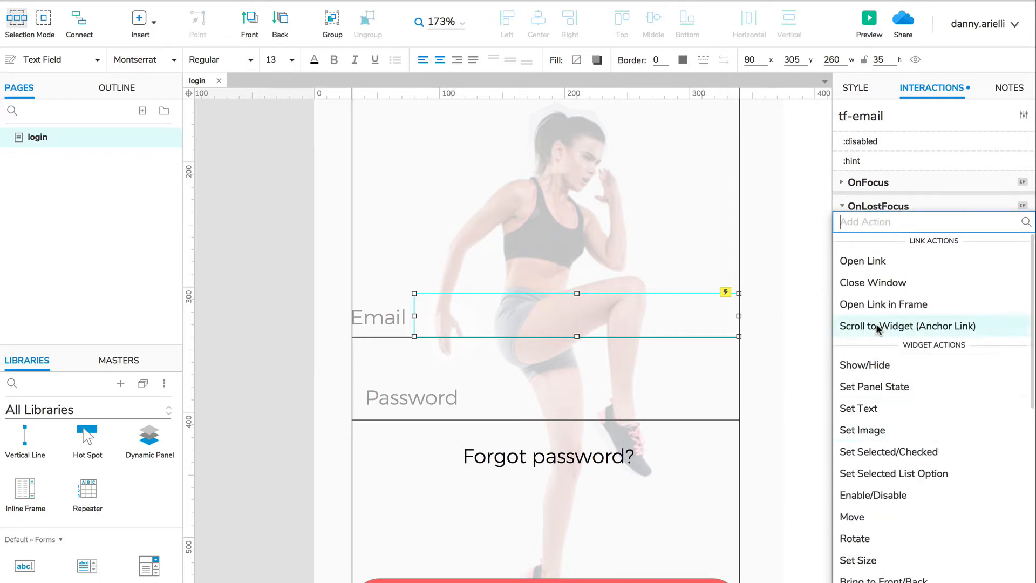
{"action": "left_click", "coordinate": [858, 516]}
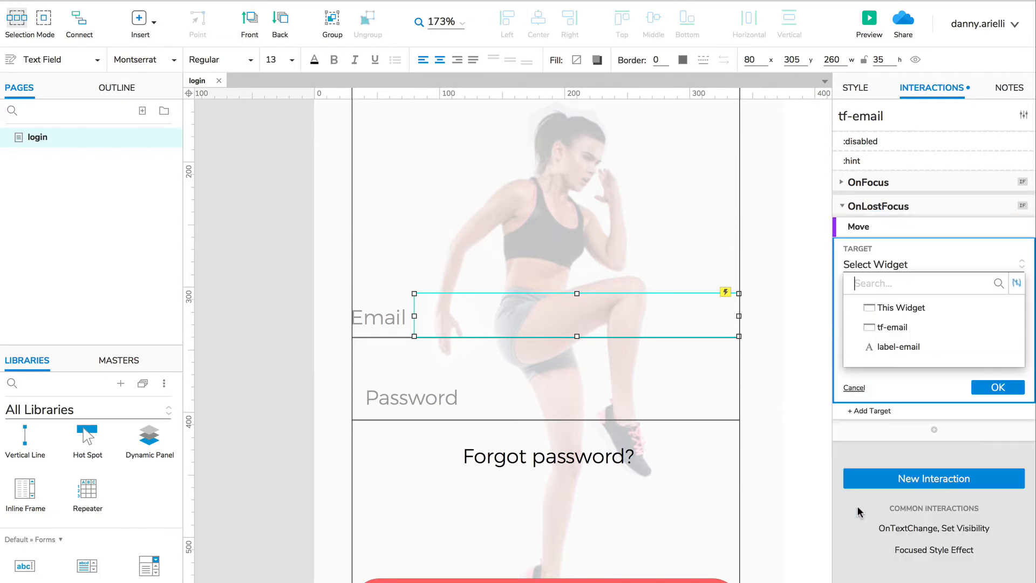
{"action": "left_click", "coordinate": [892, 350]}
Move label-email back to absolute position 29, 315 with a Swing 200 ms animation
{"action": "left_click", "coordinate": [868, 322]}
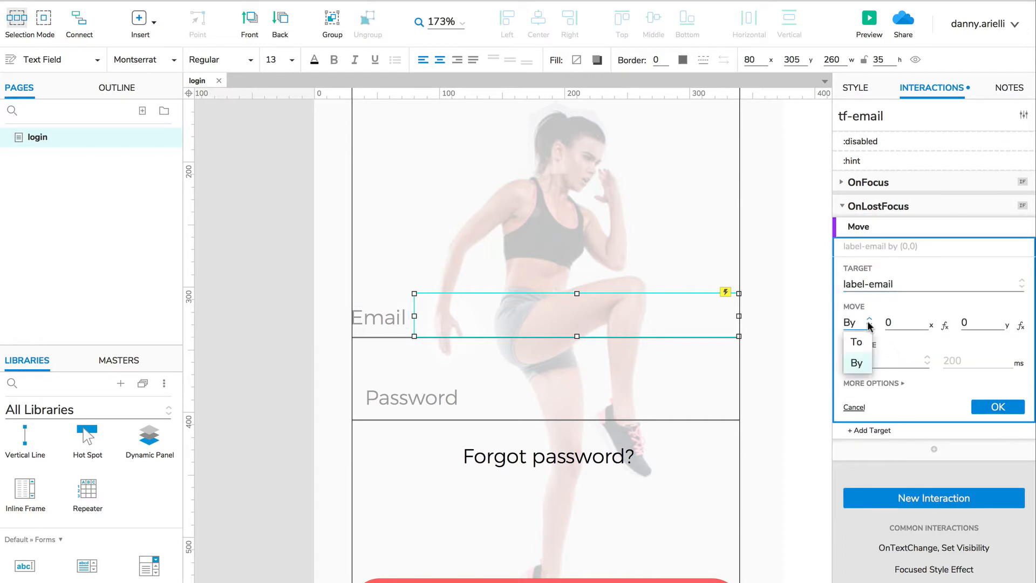
{"action": "left_click", "coordinate": [860, 345]}
{"action": "left_click", "coordinate": [905, 326]}
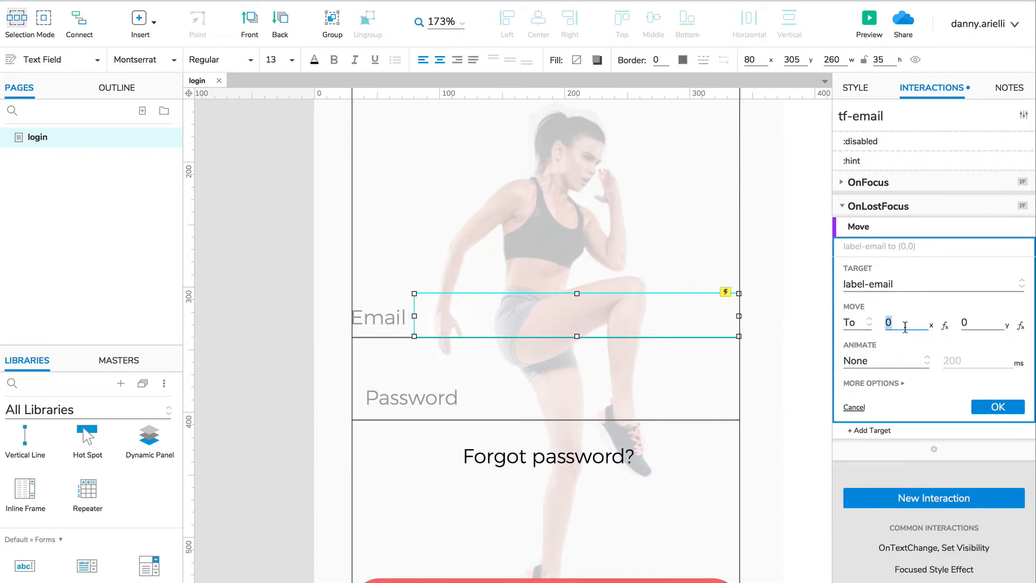
{"action": "type", "text": "29"}
{"action": "key", "text": "Tab"}
{"action": "type", "text": "28"}
{"action": "key", "text": "BackSpace"}
{"action": "key", "text": "BackSpace"}
{"action": "type", "text": "315"}
{"action": "left_click", "coordinate": [909, 361]}
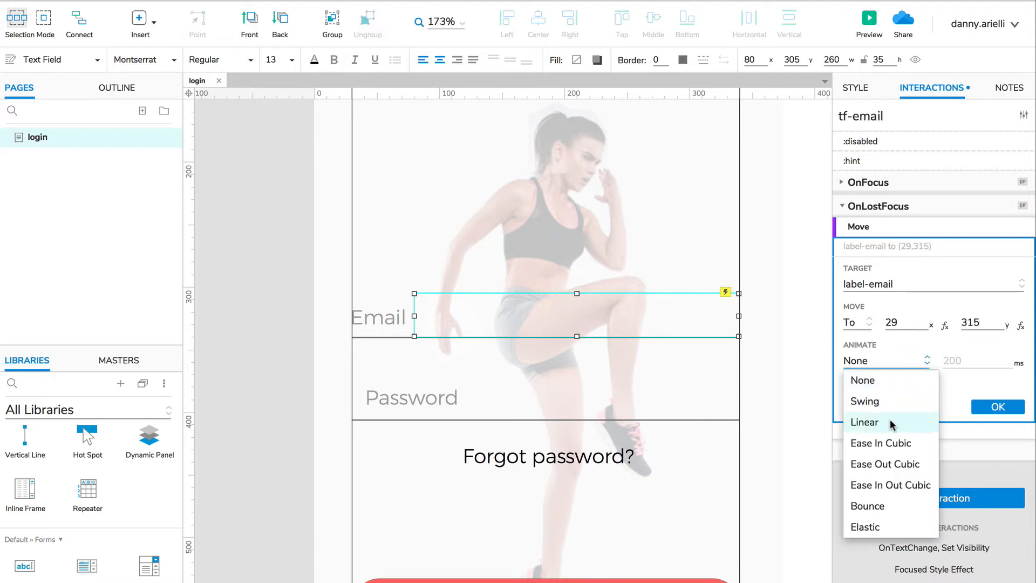
{"action": "left_click", "coordinate": [874, 401]}
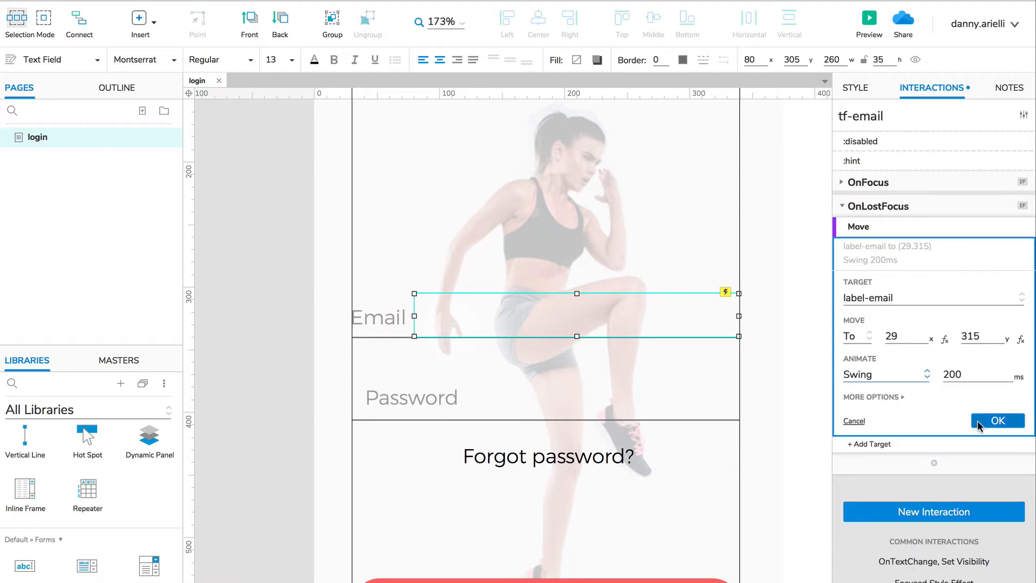
{"action": "left_click", "coordinate": [997, 421]}
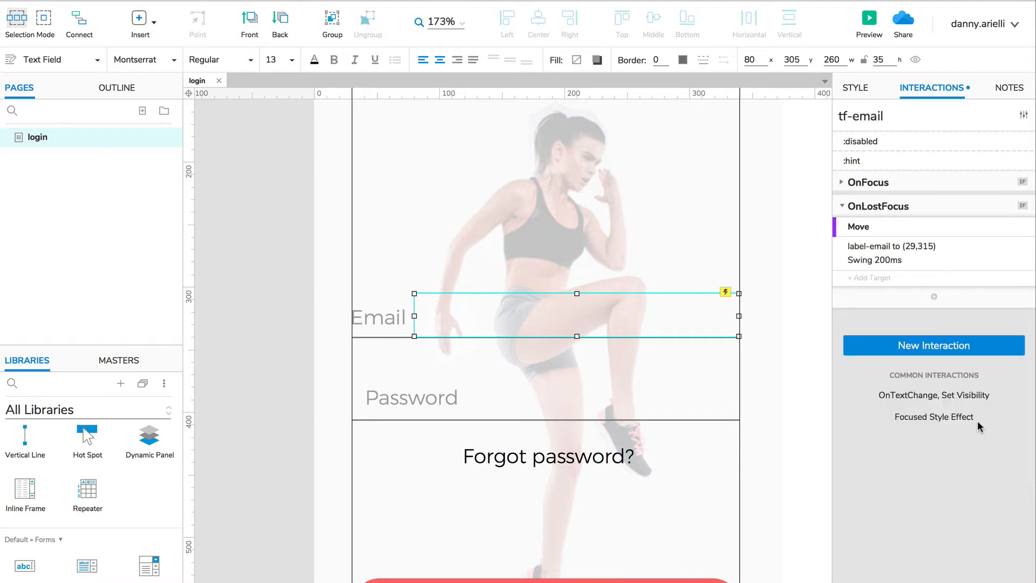
{"action": "left_click", "coordinate": [933, 298]}
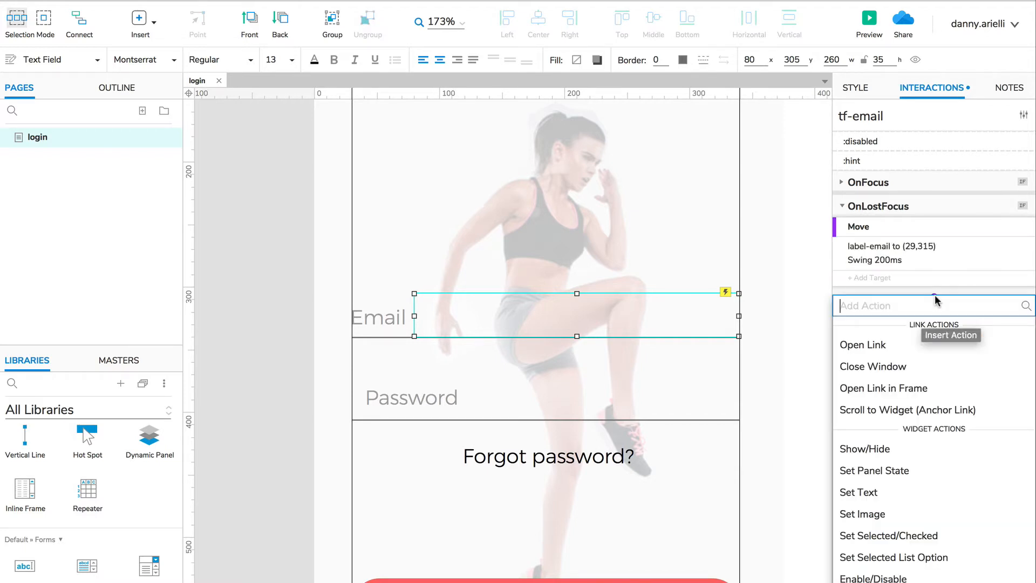
Add a Set Text action on lost focus resetting label-email to rich text 'Email'
{"action": "left_click", "coordinate": [893, 496]}
{"action": "left_click", "coordinate": [903, 447]}
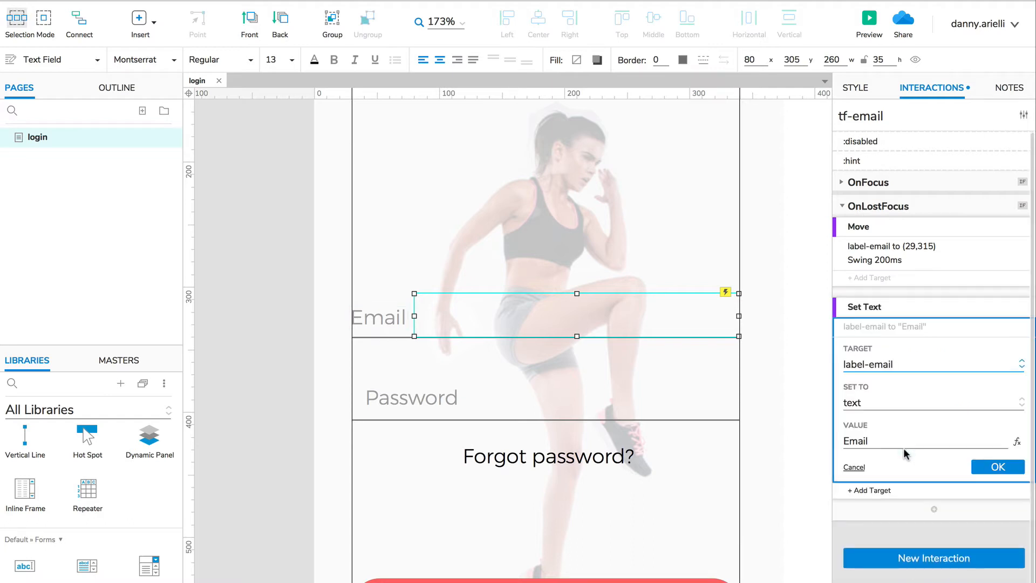
{"action": "left_click", "coordinate": [902, 402]}
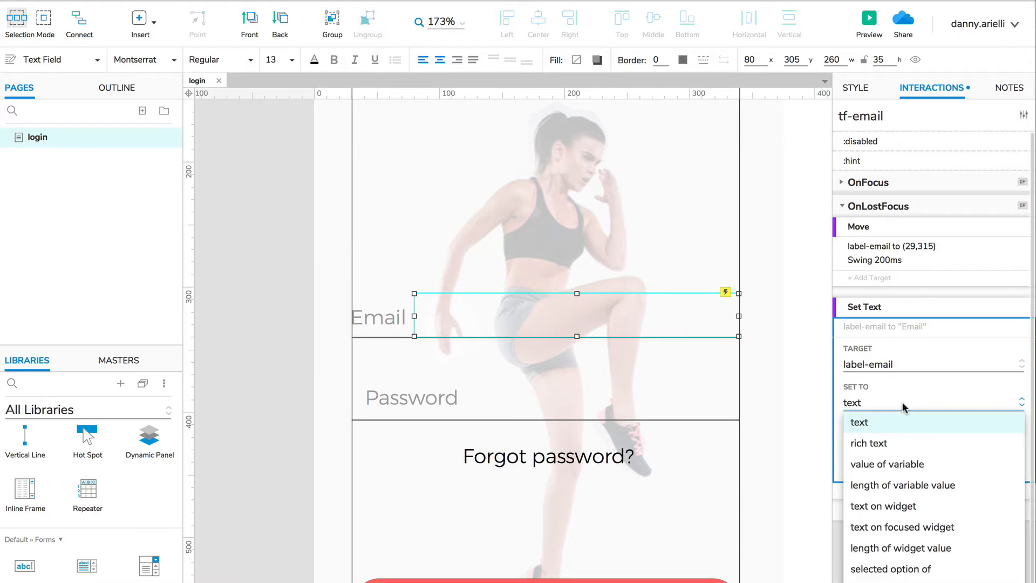
{"action": "left_click", "coordinate": [902, 441]}
{"action": "left_click", "coordinate": [907, 442]}
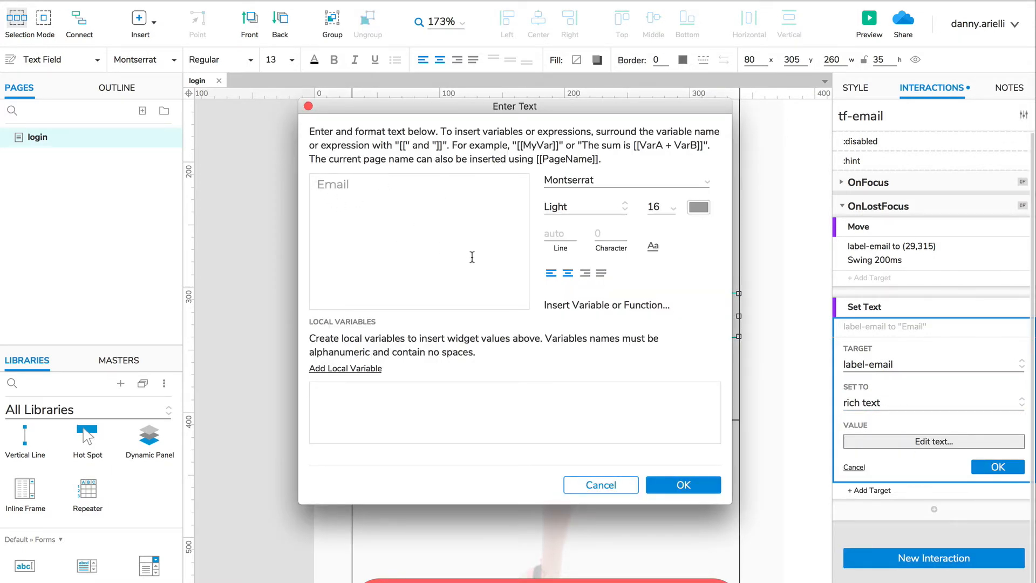
{"action": "left_click", "coordinate": [703, 481]}
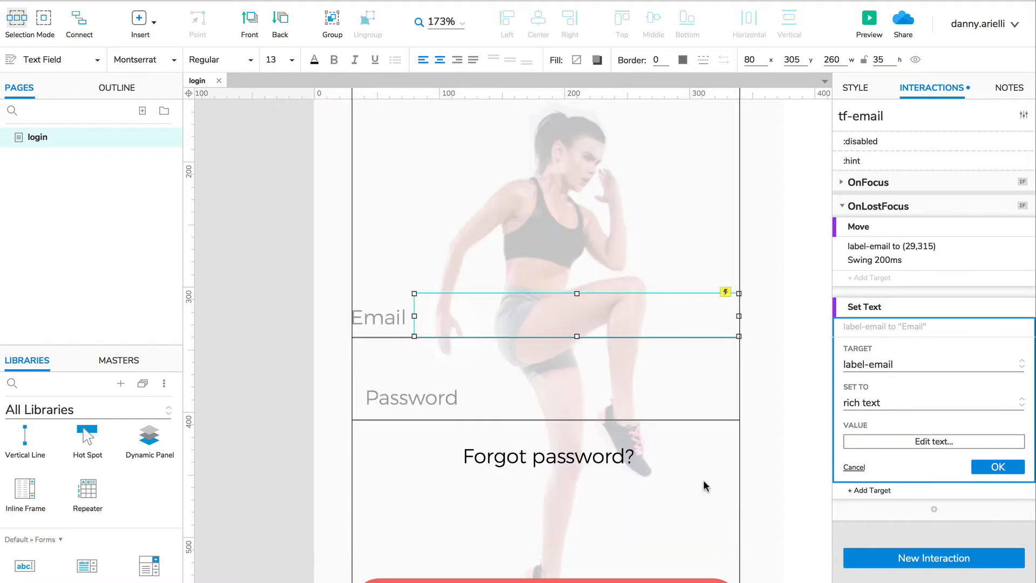
{"action": "left_click", "coordinate": [998, 467]}
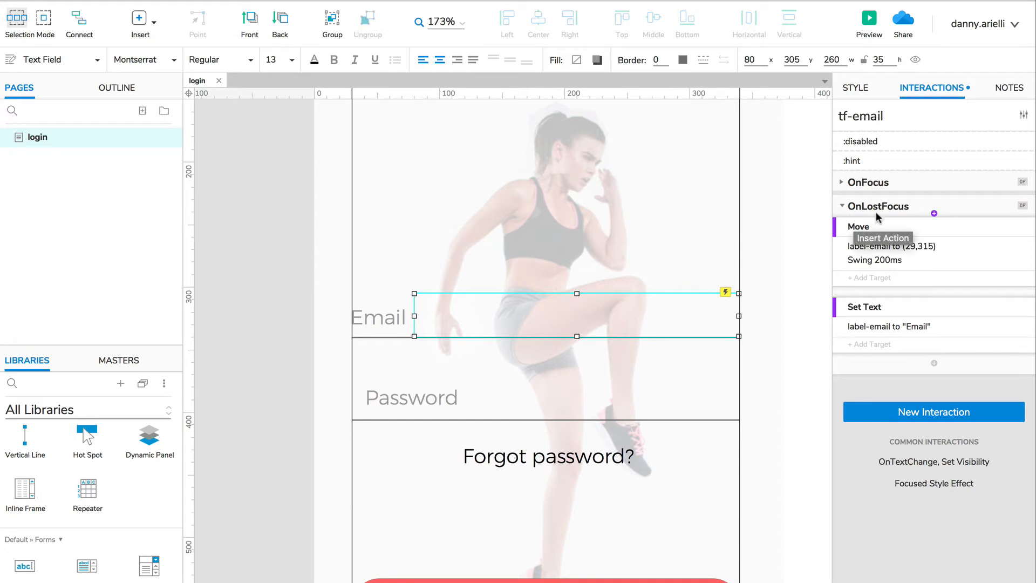
Widen tf-email leftward to x 30 (310 wide), then preview focus and blur of the Email field
{"action": "left_click_drag", "start_coordinate": [414, 316], "coordinate": [351, 315]}
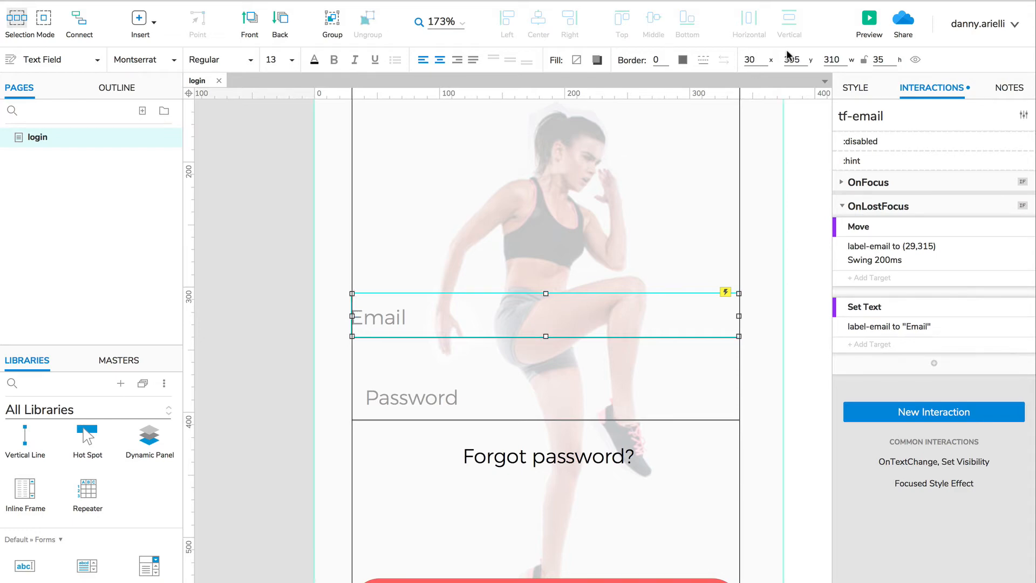
{"action": "left_click", "coordinate": [865, 25]}
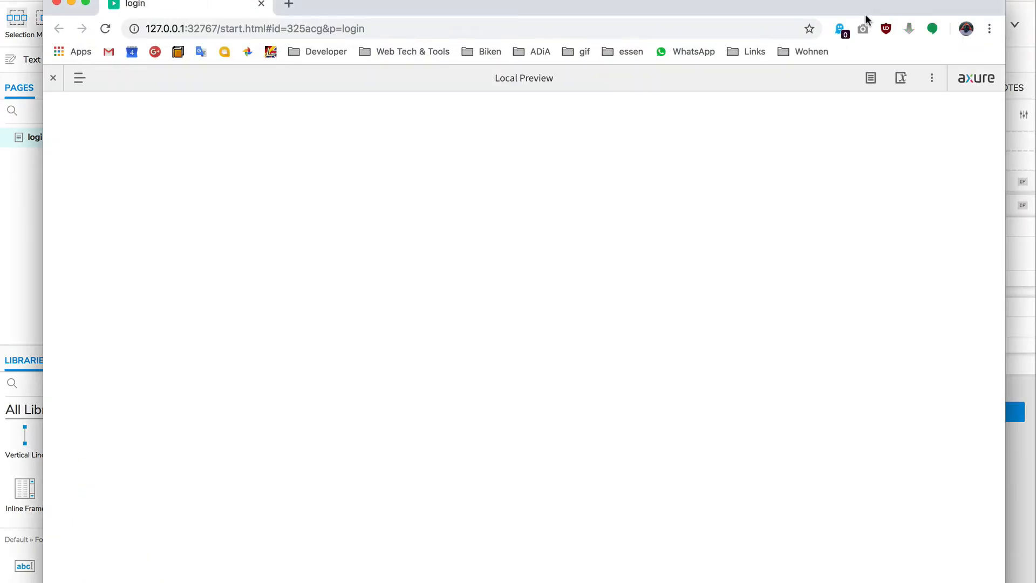
{"action": "left_click", "coordinate": [490, 322]}
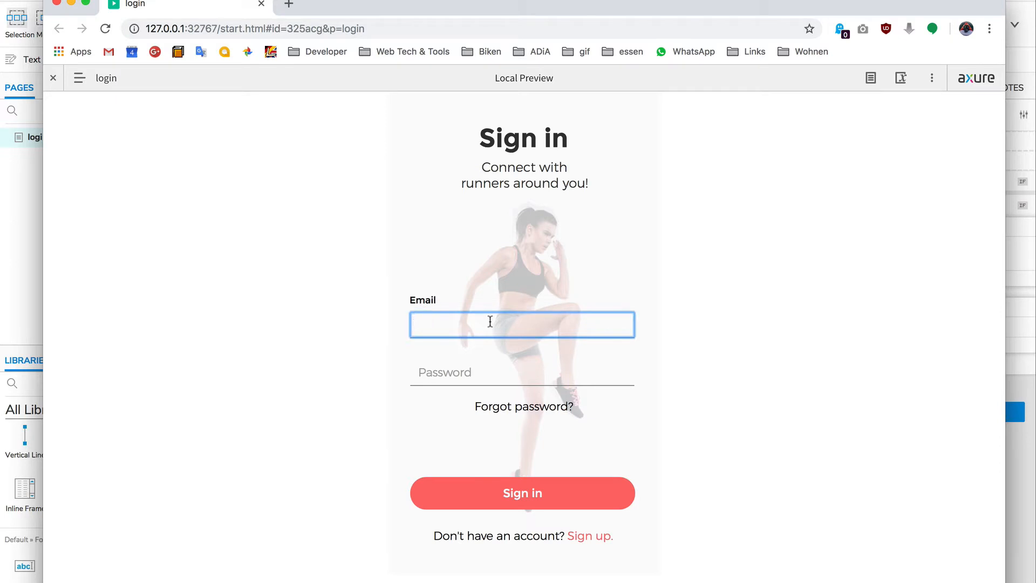
{"action": "left_click", "coordinate": [493, 355]}
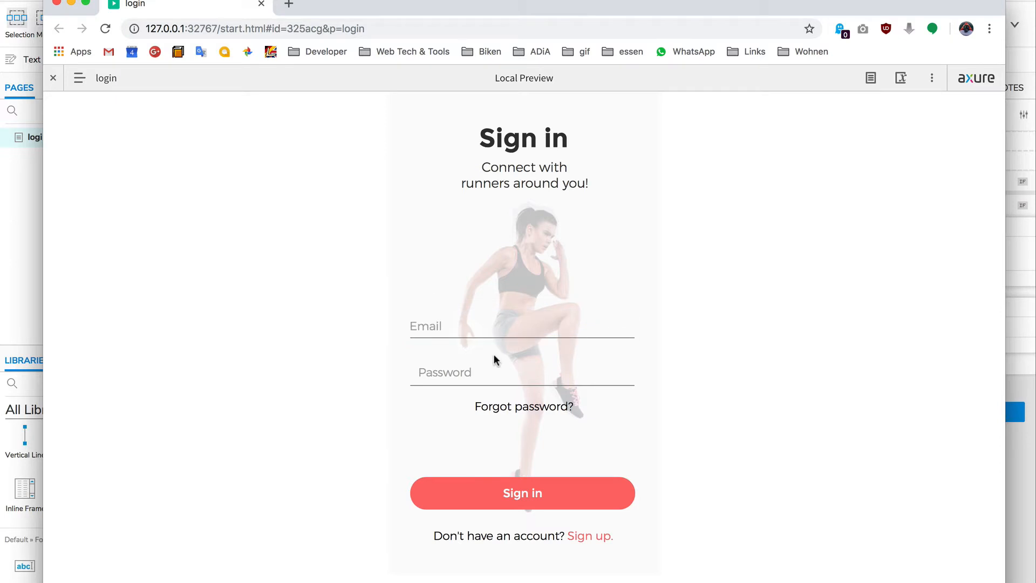
{"action": "key", "text": "super+Tab"}
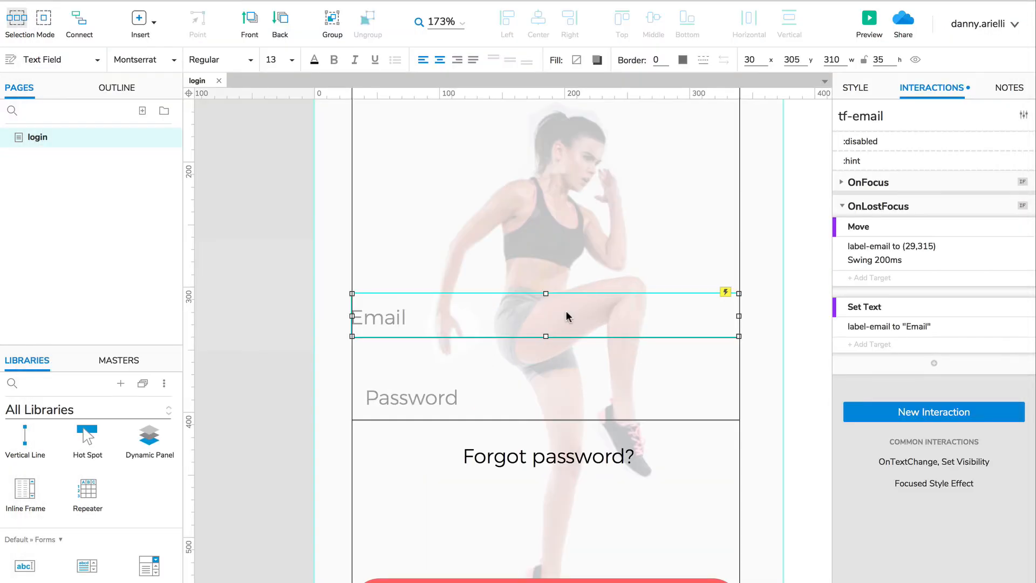
Deselect the email field and launch a fresh browser preview of the login page
{"action": "left_click", "coordinate": [798, 318]}
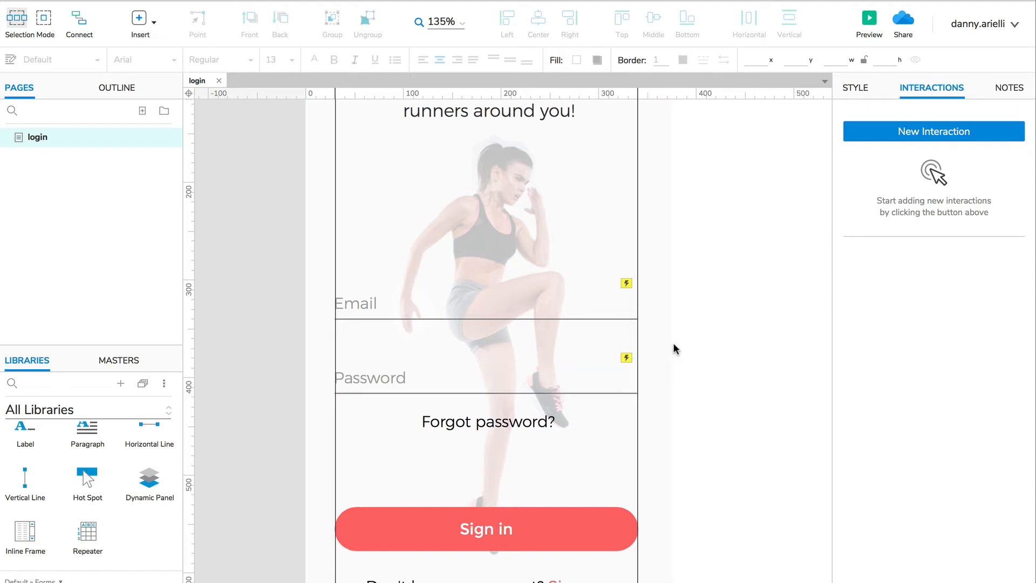
{"action": "left_click", "coordinate": [864, 20]}
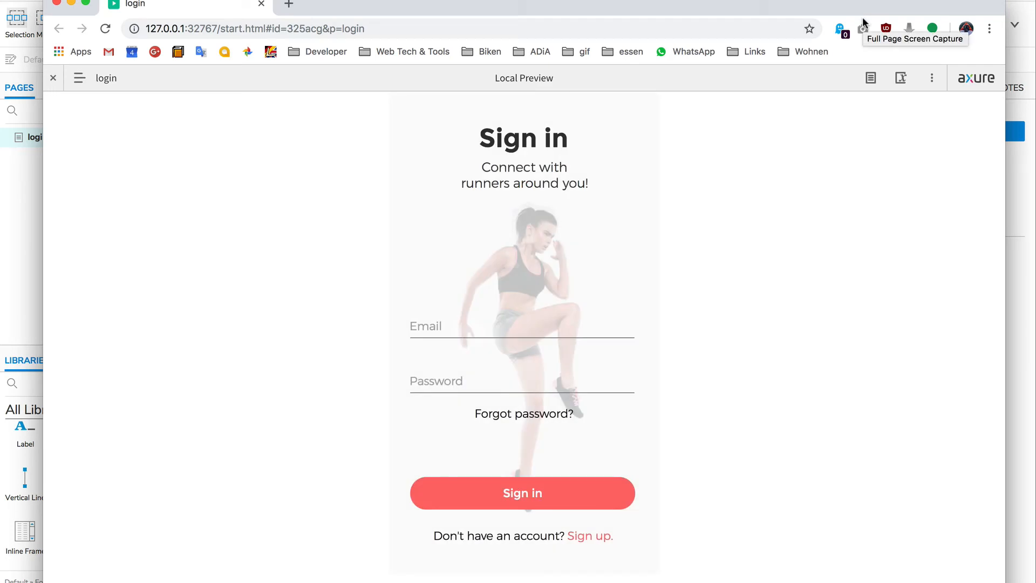
With the preview toolbar collapsed, focus and blur Email and Password to check the labels rise and settle back
{"action": "left_click", "coordinate": [54, 82]}
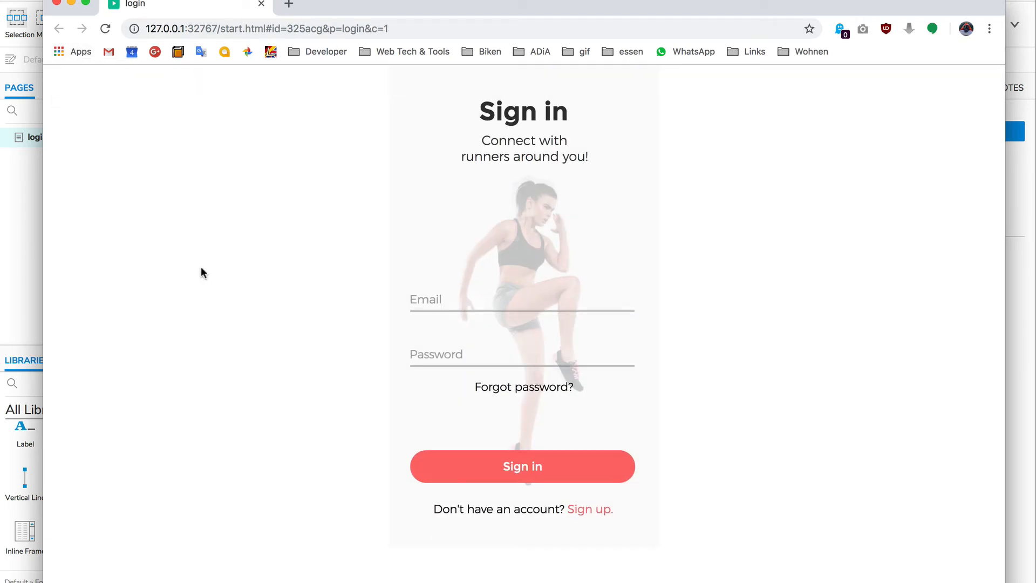
{"action": "left_click", "coordinate": [444, 297]}
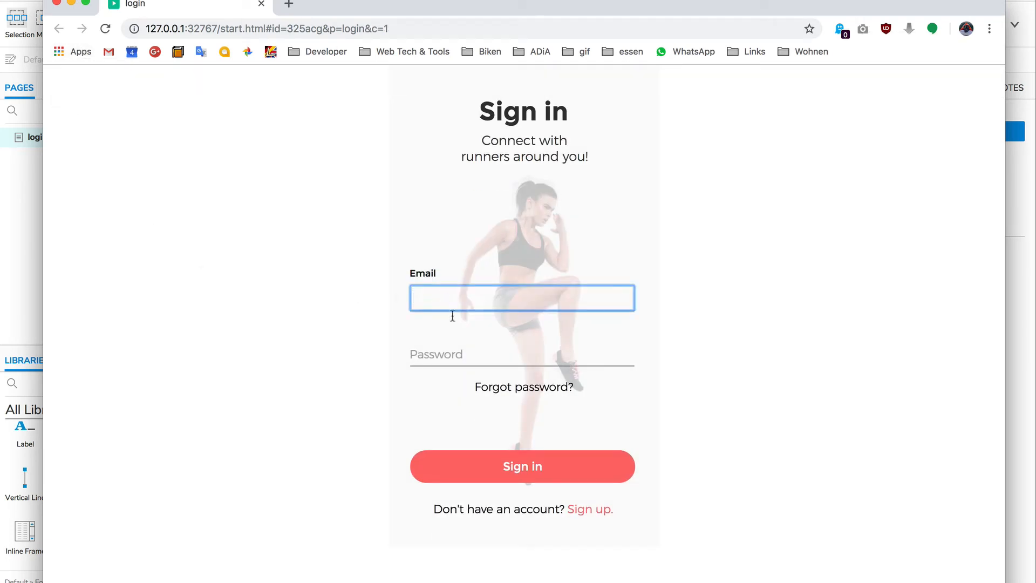
{"action": "left_click", "coordinate": [468, 352]}
{"action": "left_click", "coordinate": [496, 303]}
{"action": "left_click", "coordinate": [528, 343]}
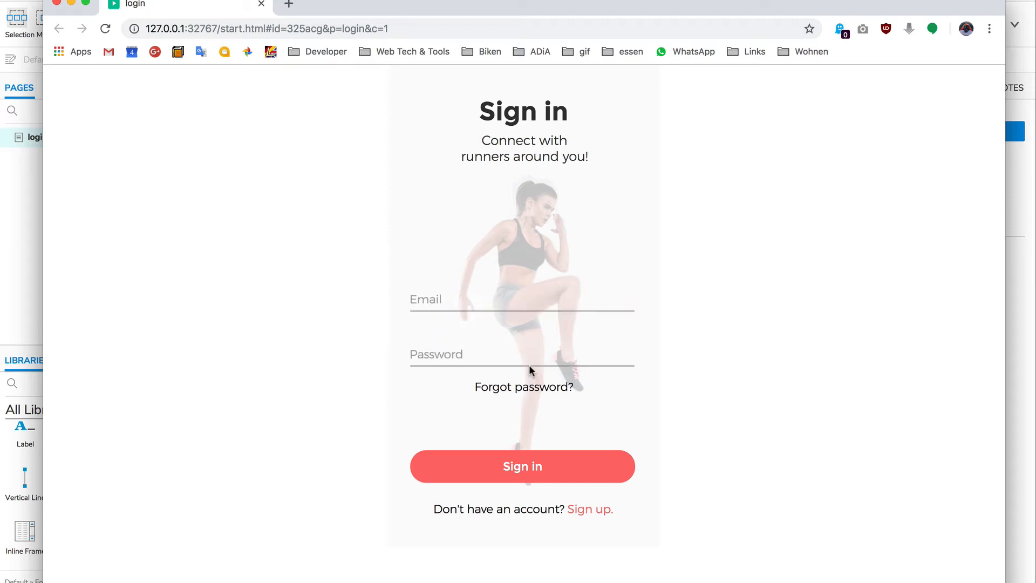
{"action": "left_click", "coordinate": [537, 359]}
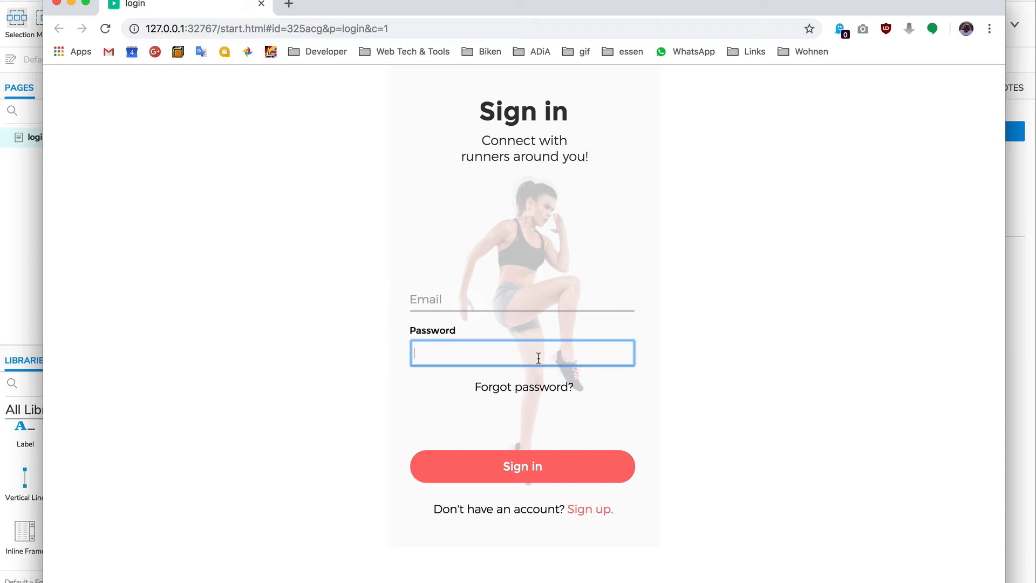
{"action": "left_click", "coordinate": [524, 325]}
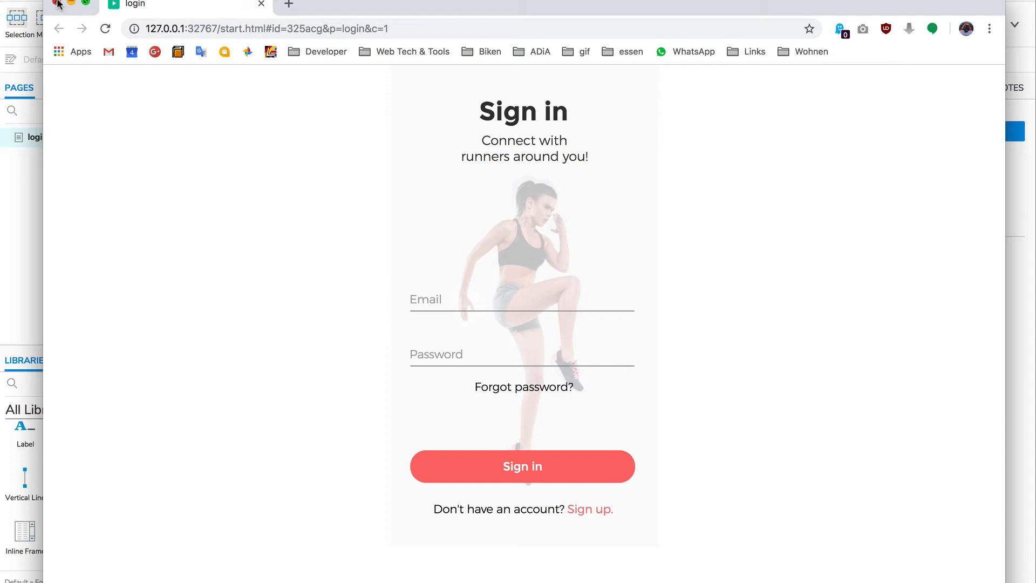
Close the Chrome login preview and switch to the Google Fonts tab
{"action": "left_click", "coordinate": [57, 4]}
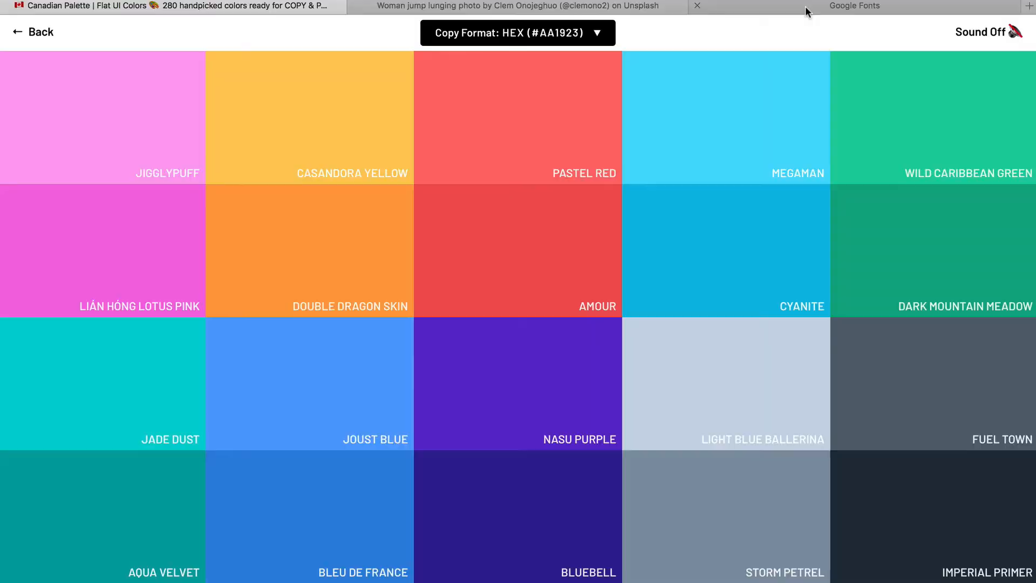
{"action": "left_click", "coordinate": [807, 11]}
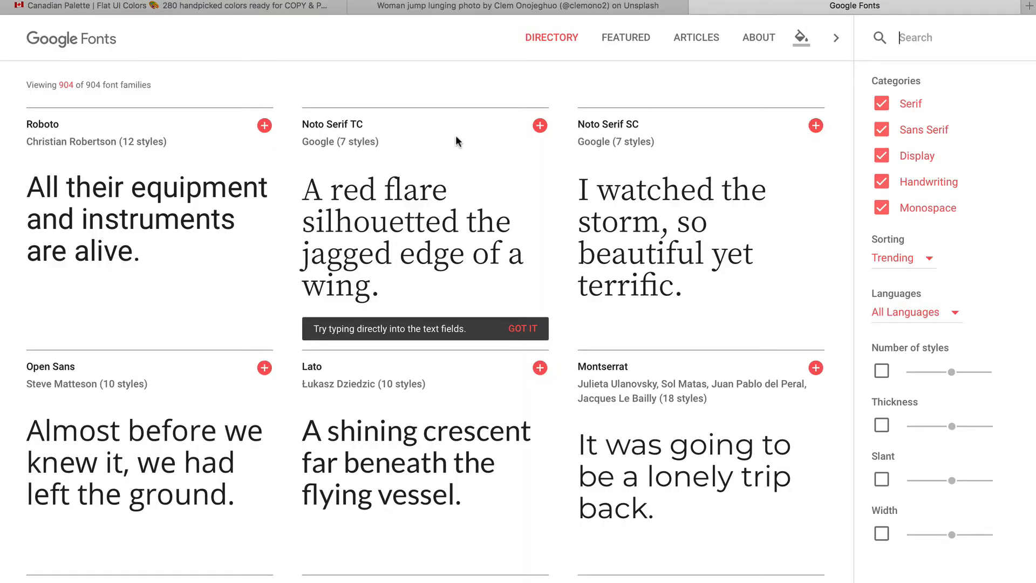
Search 'montser', add Montserrat to the selection and review its styles under Customize
{"action": "left_click", "coordinate": [927, 33]}
{"action": "type", "text": "montser"}
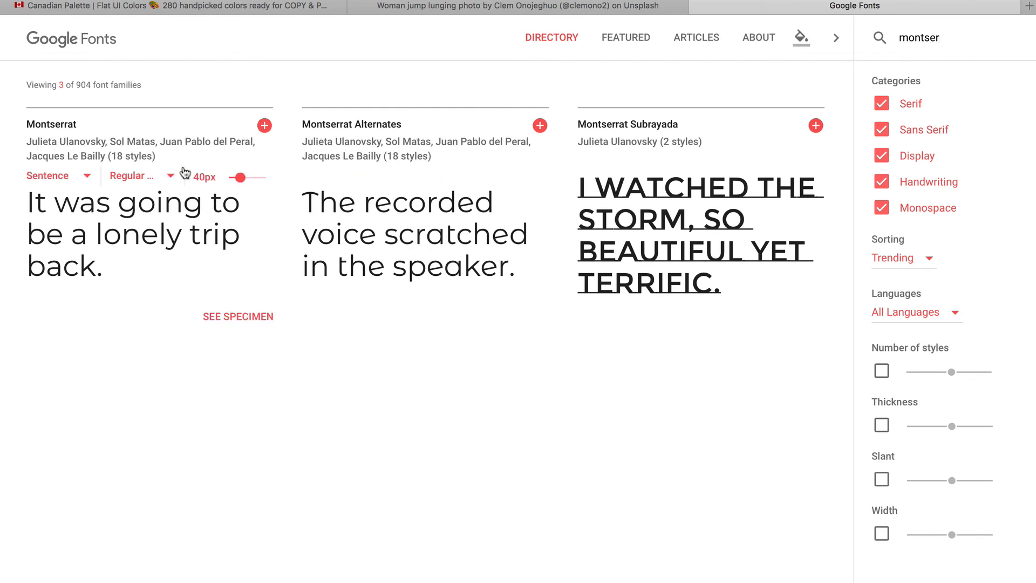
{"action": "left_click", "coordinate": [260, 129]}
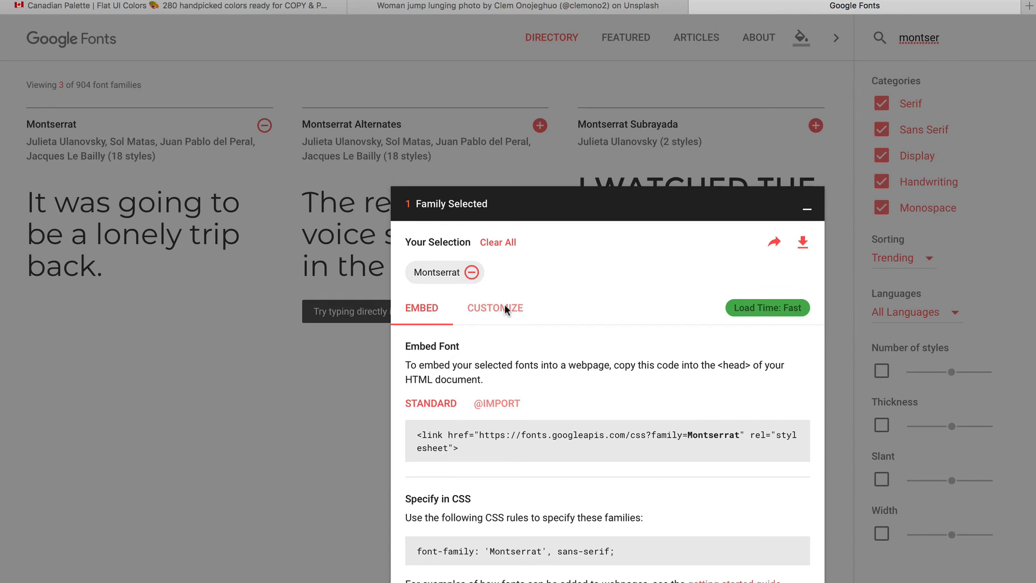
{"action": "left_click", "coordinate": [492, 313]}
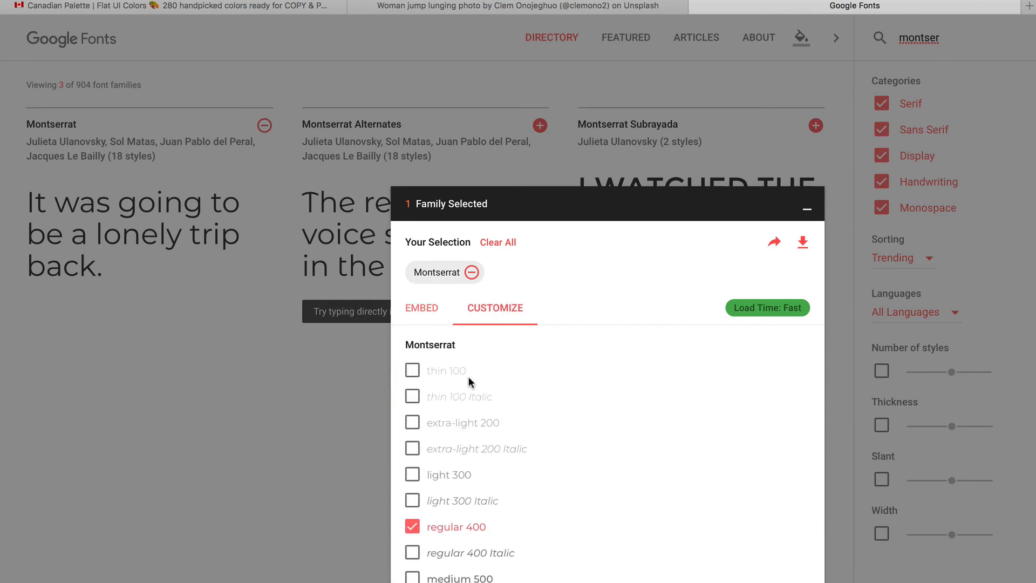
{"action": "scroll", "coordinate": [468, 377], "scroll_direction": "down", "scroll_amount": 3}
{"action": "scroll", "coordinate": [468, 376], "scroll_direction": "down", "scroll_amount": 5}
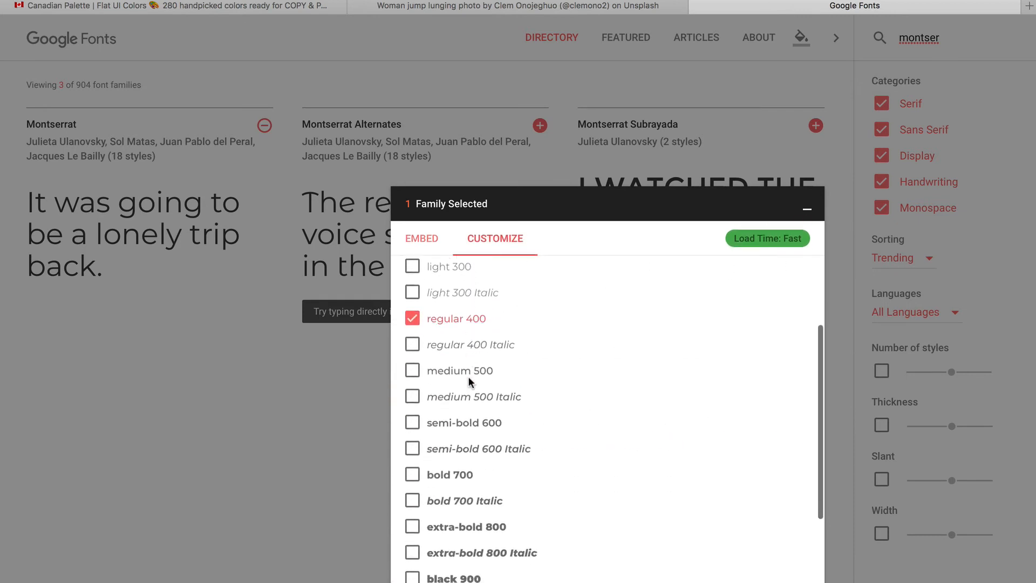
{"action": "key", "text": "ctrl+Left"}
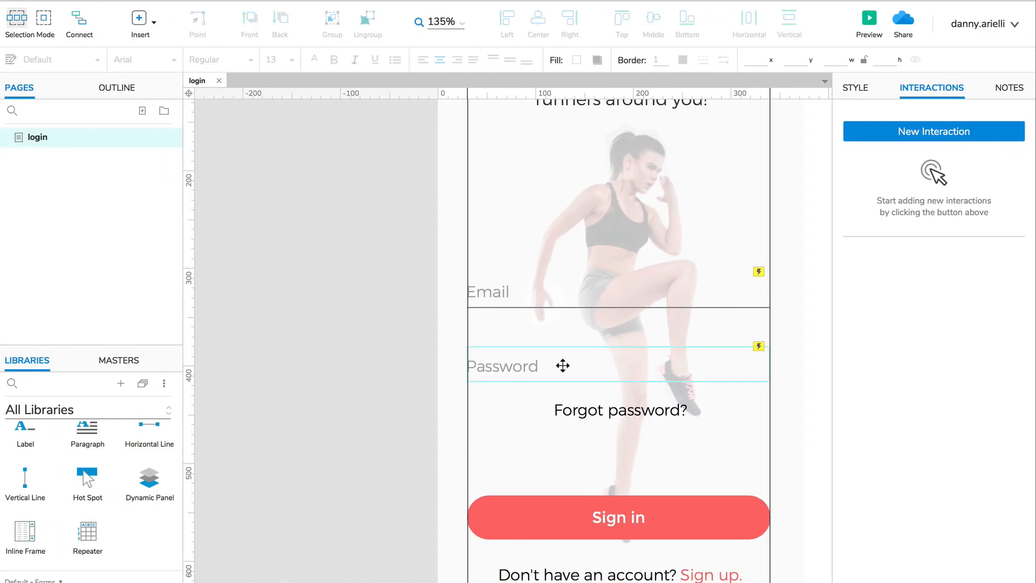
Check the fonts of the Forgot password? label, Sign in button and sign-up line
{"action": "left_click", "coordinate": [577, 411]}
{"action": "left_click", "coordinate": [604, 514]}
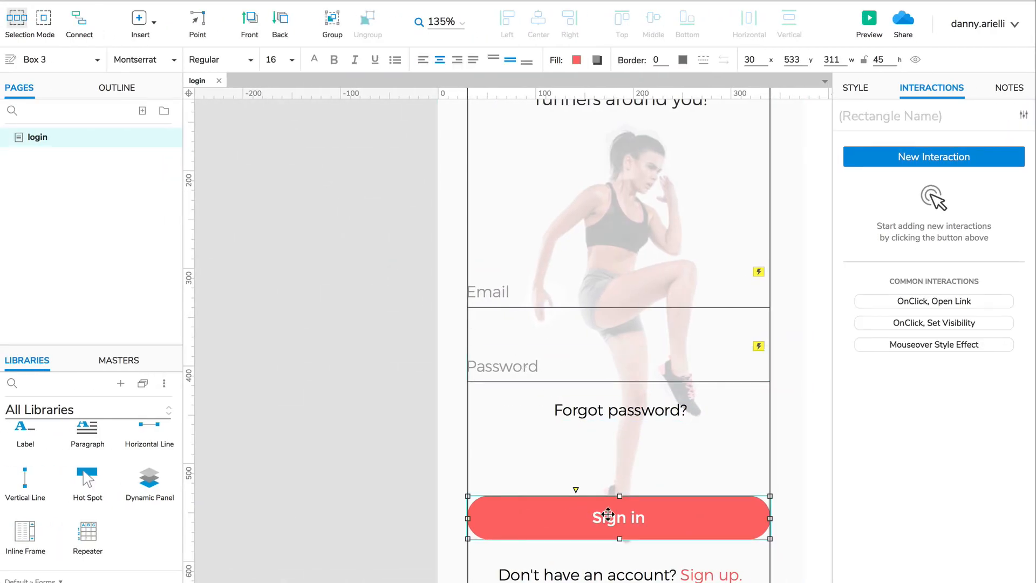
{"action": "left_click", "coordinate": [855, 87]}
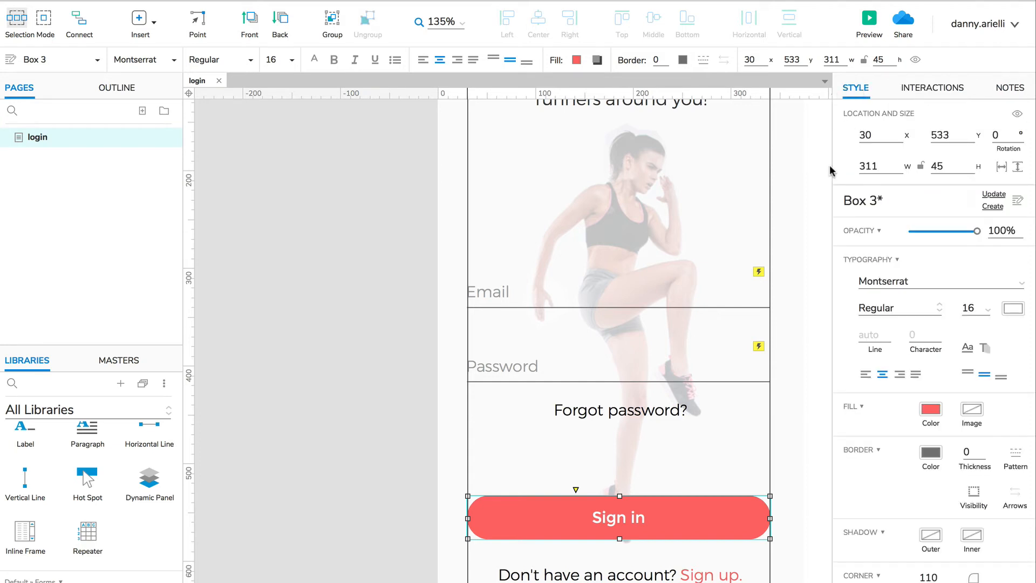
{"action": "scroll", "coordinate": [784, 268], "scroll_direction": "down", "scroll_amount": 3}
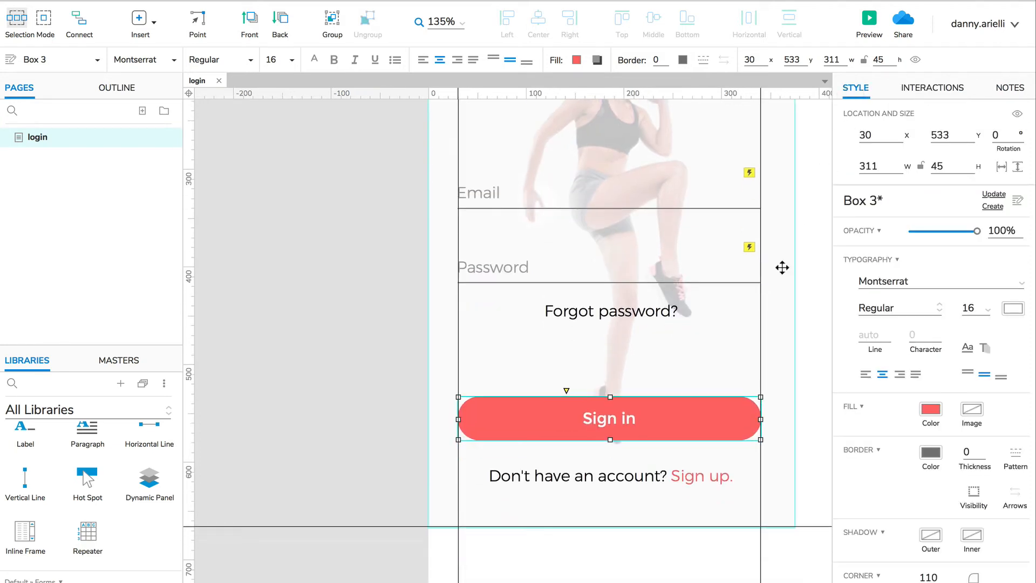
{"action": "left_click", "coordinate": [636, 478]}
{"action": "scroll", "coordinate": [628, 464], "scroll_direction": "up", "scroll_amount": 5}
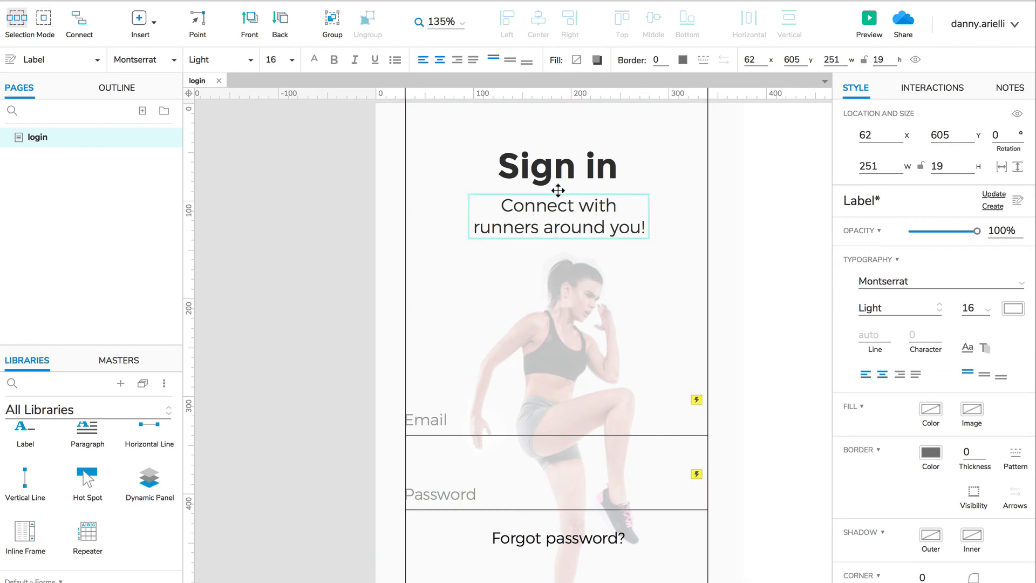
Check the Montserrat weights of the Sign in heading and Connect with runners subtitle
{"action": "left_click", "coordinate": [549, 164]}
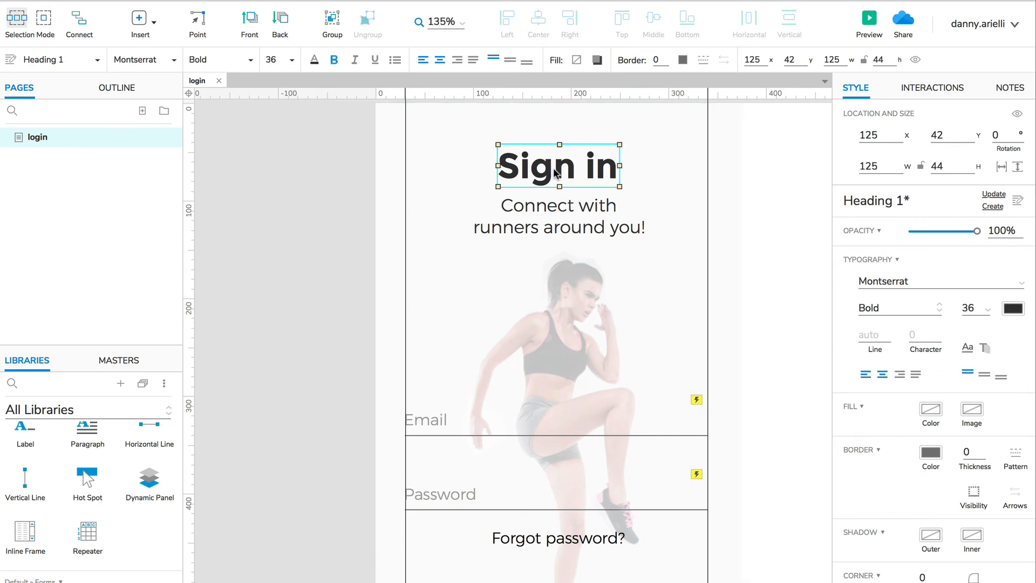
{"action": "left_click", "coordinate": [653, 188]}
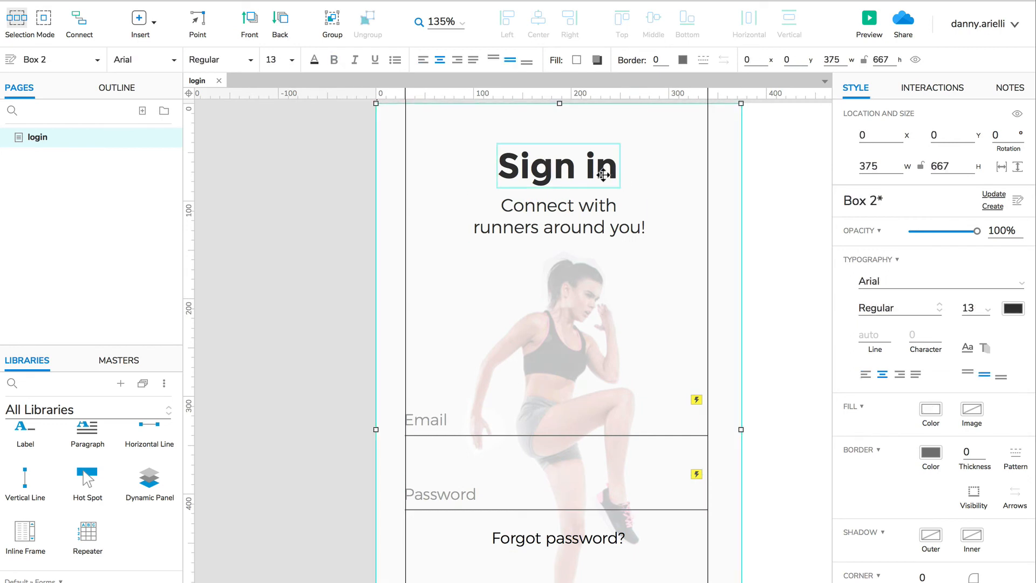
{"action": "left_click", "coordinate": [595, 173], "text": "shift"}
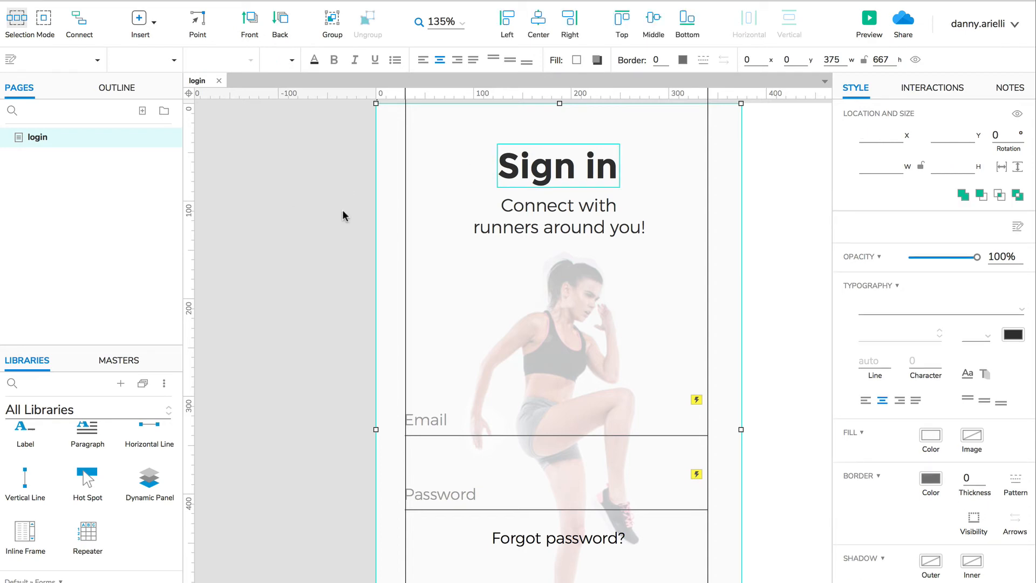
{"action": "left_click", "coordinate": [520, 226]}
Back in Google Fonts, include Montserrat light 300 and bold 700 styles
{"action": "key", "text": "ctrl+Right"}
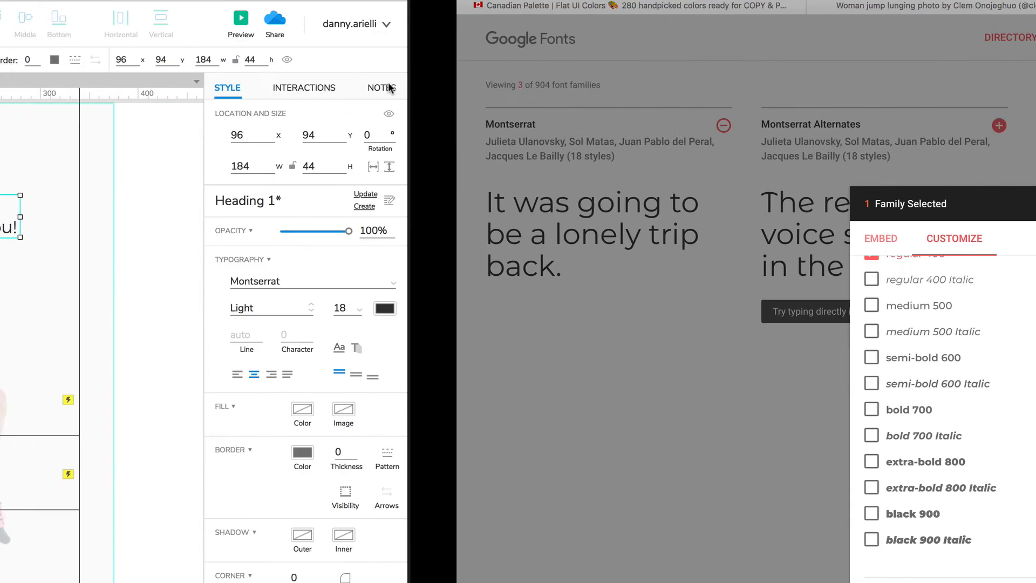
{"action": "scroll", "coordinate": [427, 322], "scroll_direction": "up", "scroll_amount": 3}
{"action": "scroll", "coordinate": [424, 326], "scroll_direction": "up", "scroll_amount": 1}
{"action": "left_click", "coordinate": [412, 302]}
{"action": "scroll", "coordinate": [416, 306], "scroll_direction": "down", "scroll_amount": 2}
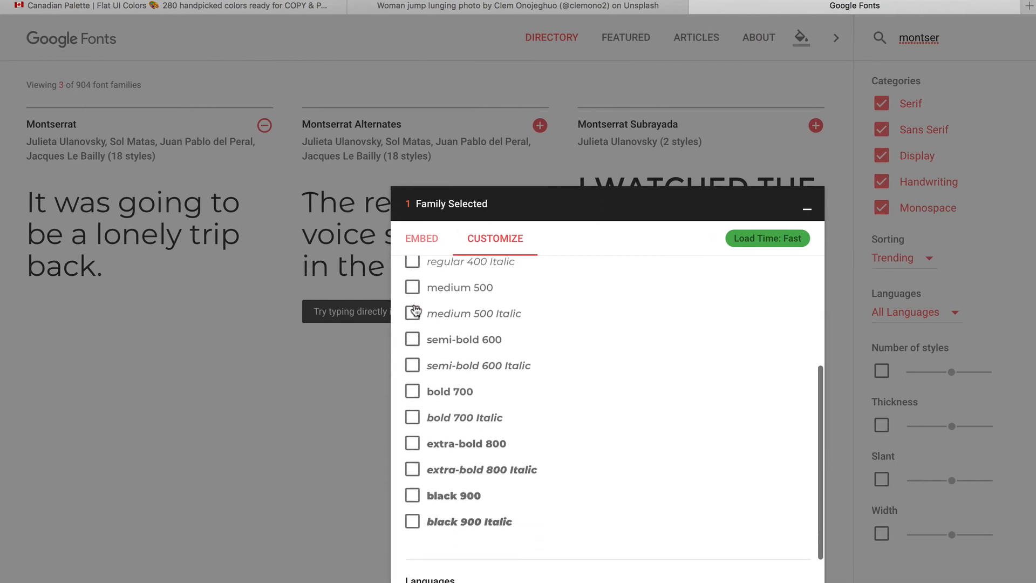
{"action": "left_click", "coordinate": [412, 391]}
Select the Montserrat stylesheet link under Embed, then open Axure's Publish menu
{"action": "left_click", "coordinate": [433, 237]}
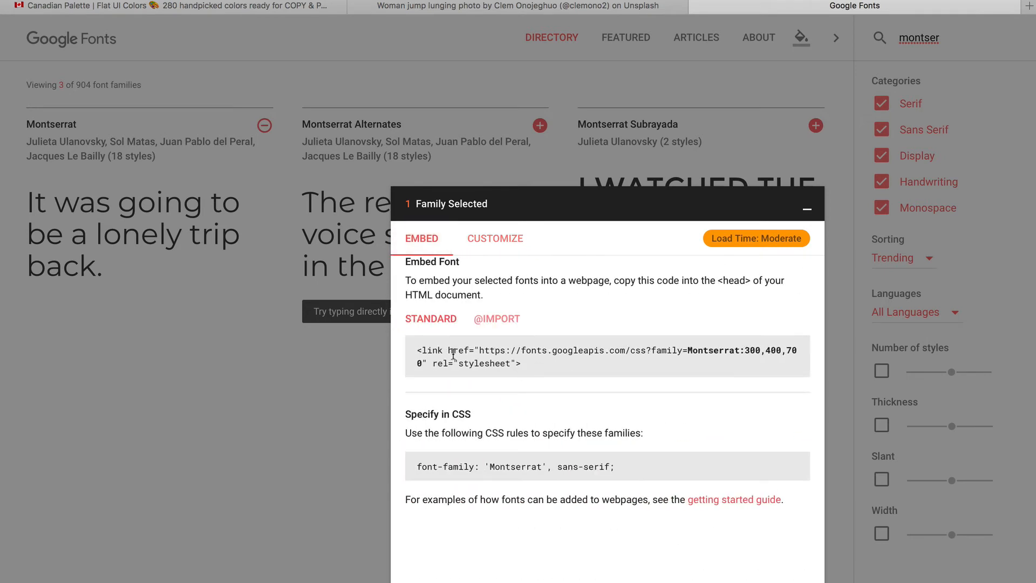
{"action": "left_click_drag", "start_coordinate": [478, 350], "coordinate": [511, 363]}
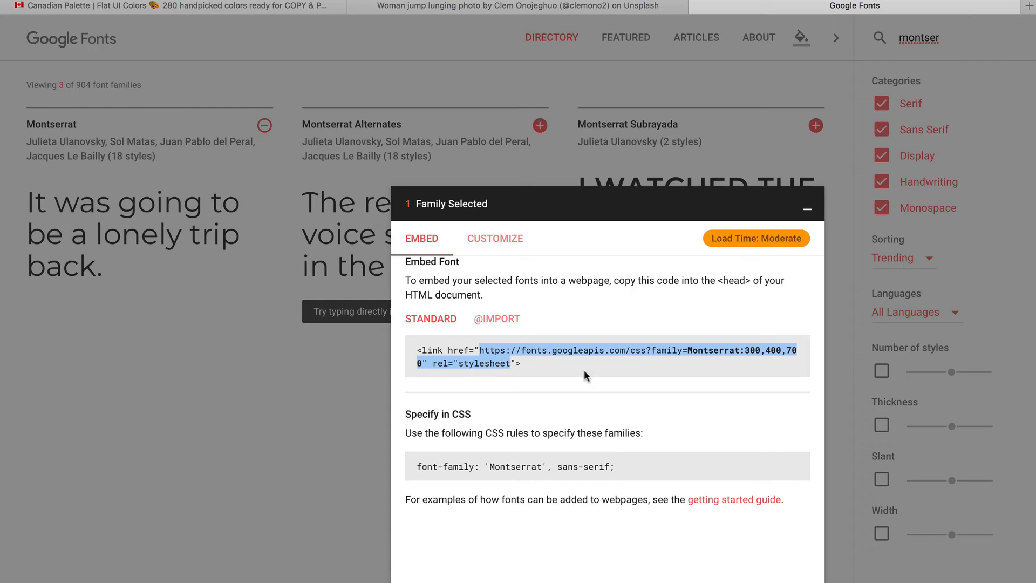
{"action": "key", "text": "ctrl+Left"}
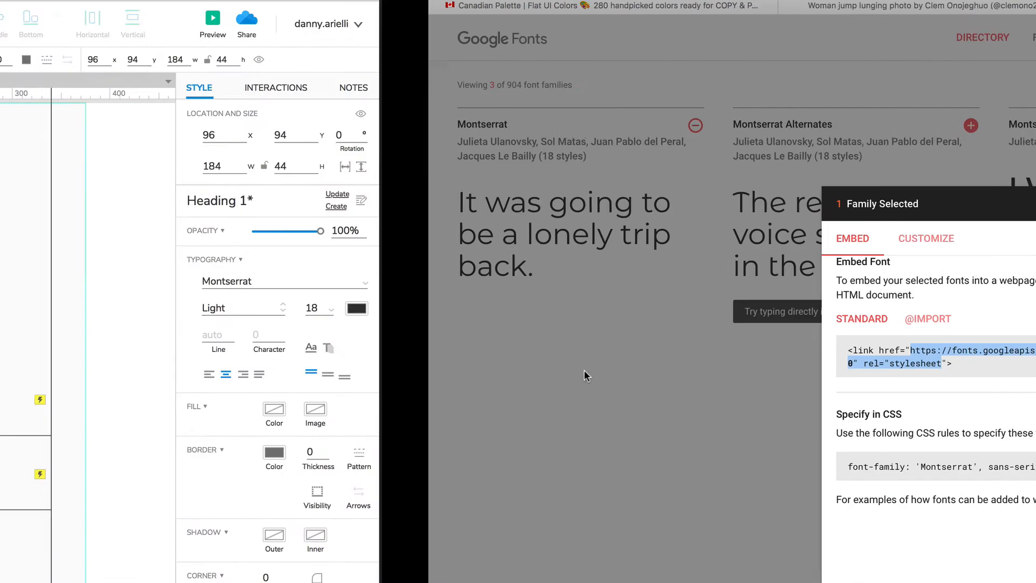
{"action": "left_click", "coordinate": [288, 0]}
{"action": "mouse_move", "coordinate": [343, 1]}
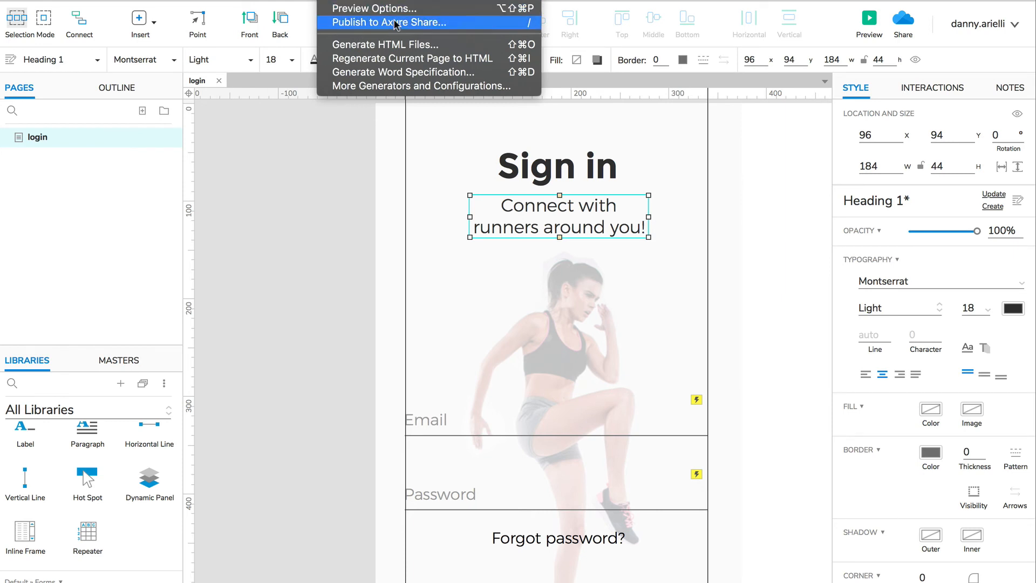
Publish to Axure Share with web font 'Montserat' linked to the pasted Google Fonts URL
{"action": "left_click", "coordinate": [425, 23]}
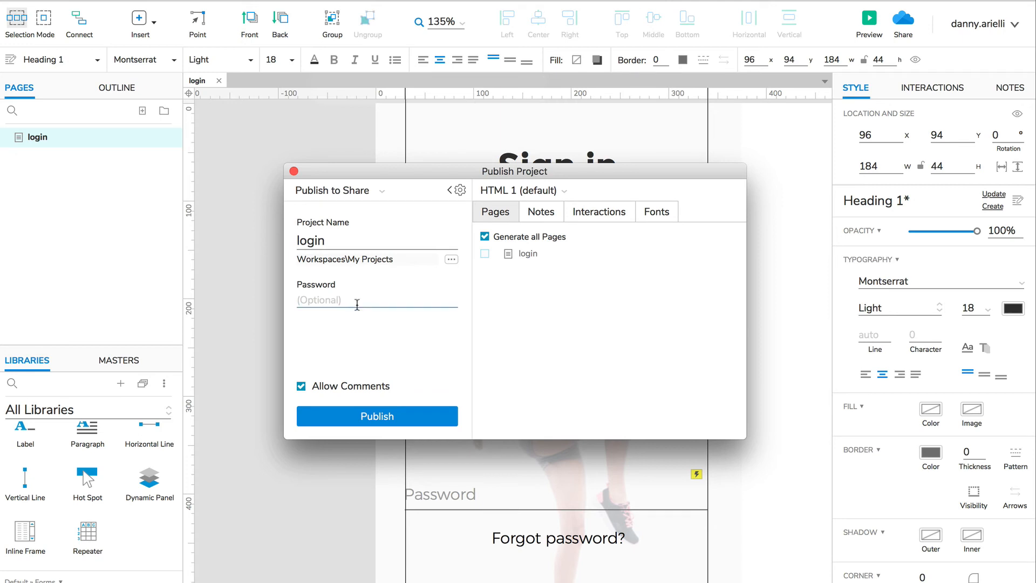
{"action": "left_click", "coordinate": [661, 214]}
{"action": "left_click", "coordinate": [523, 239]}
{"action": "left_click", "coordinate": [512, 292]}
{"action": "type", "text": "Mo"}
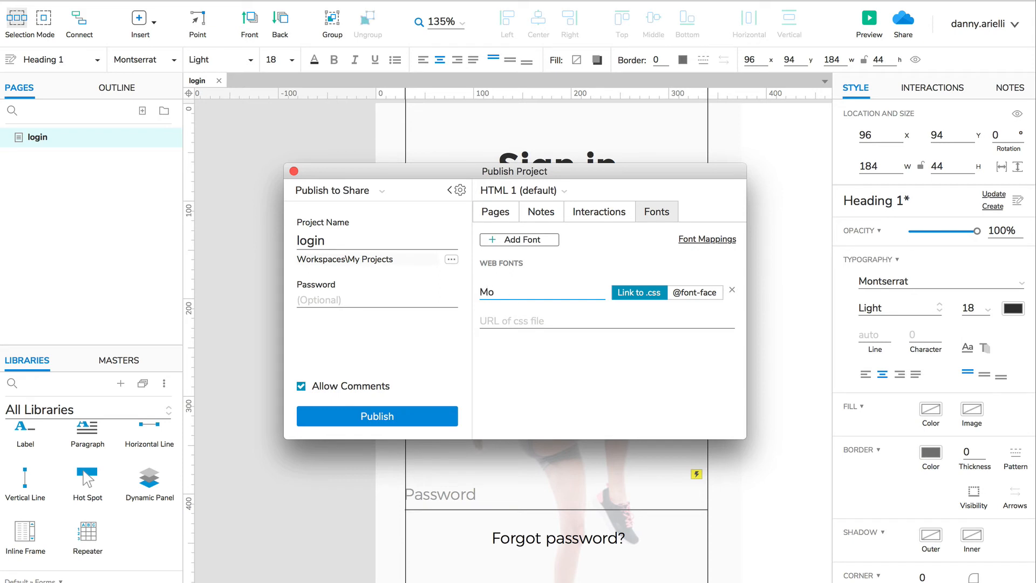
{"action": "type", "text": "ntserat"}
{"action": "key", "text": "Tab"}
{"action": "key", "text": "Tab"}
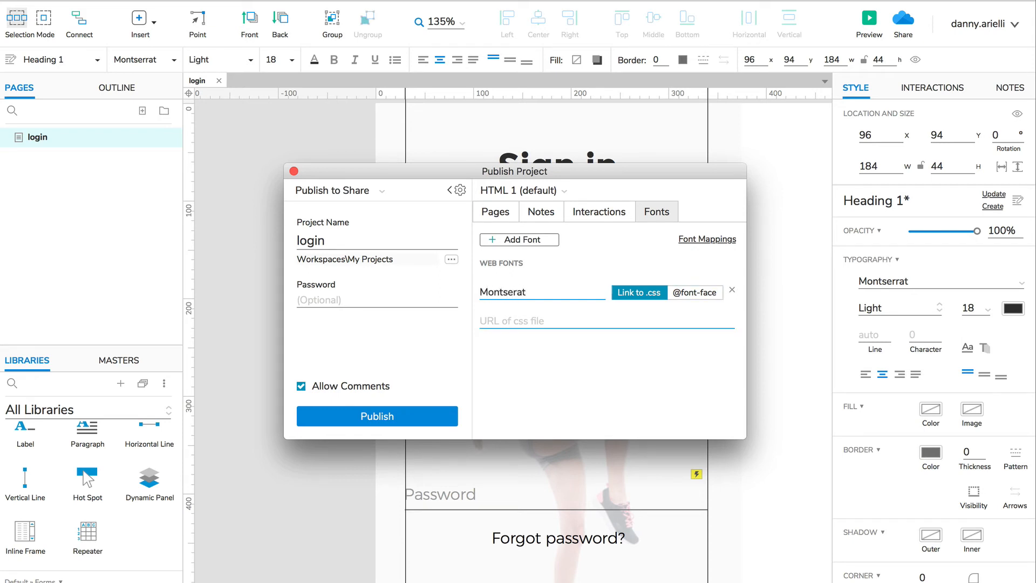
{"action": "key", "text": "ctrl+v"}
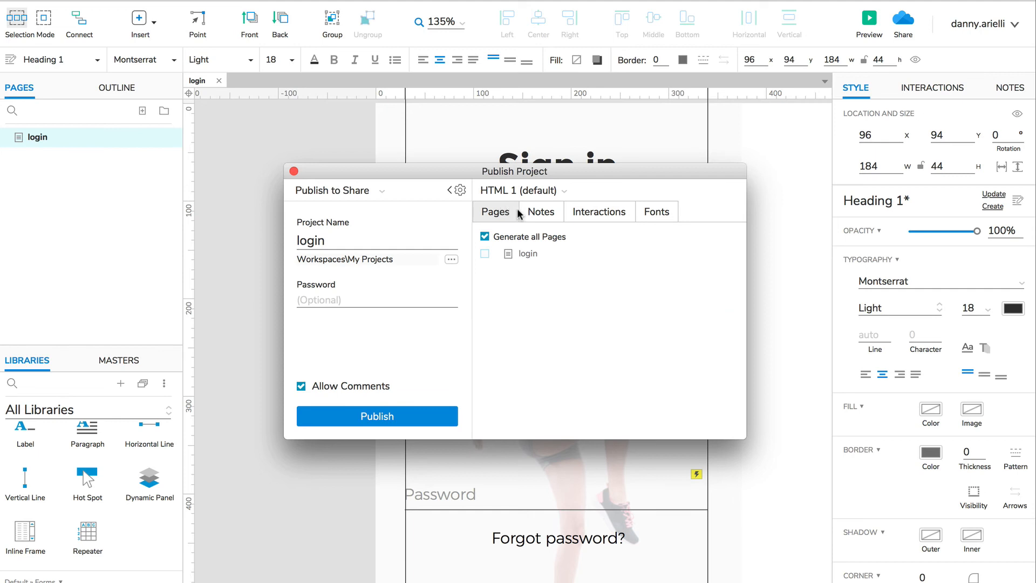
{"action": "left_click", "coordinate": [661, 216]}
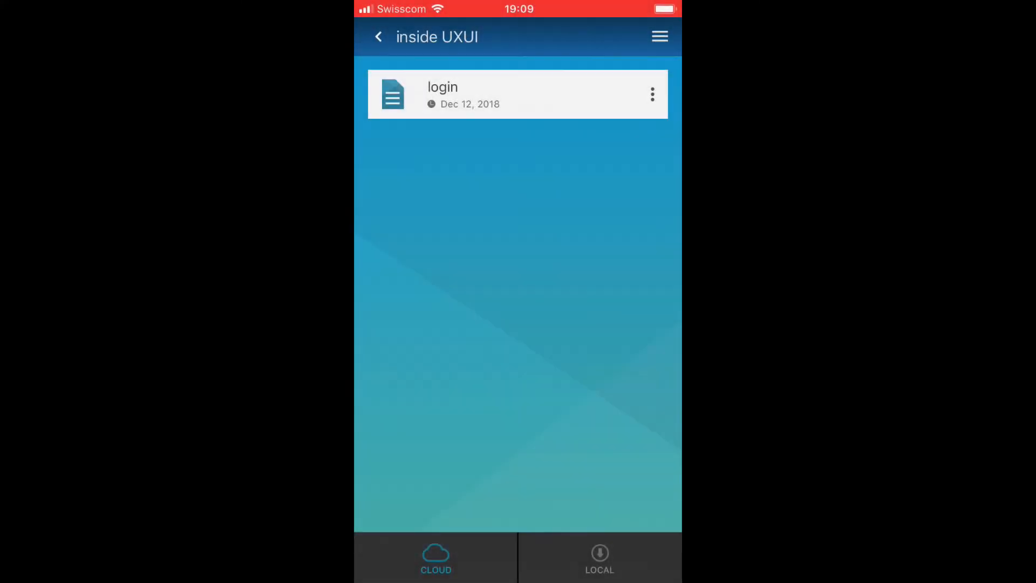
{"action": "left_click", "coordinate": [458, 85]}
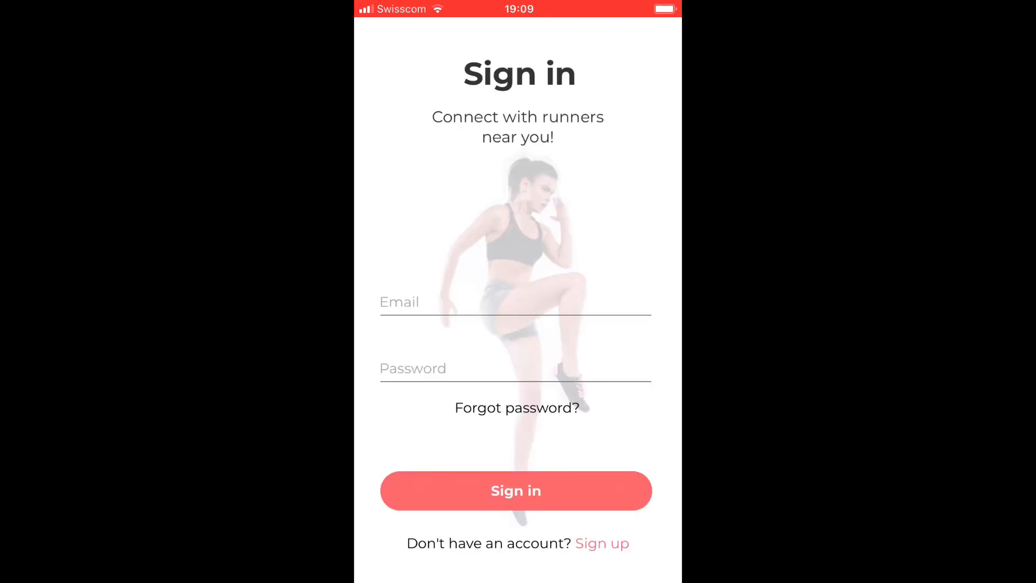
On the phone, alternate focus between Email and Password to watch the labels float
{"action": "left_click", "coordinate": [515, 302]}
{"action": "left_click", "coordinate": [515, 236]}
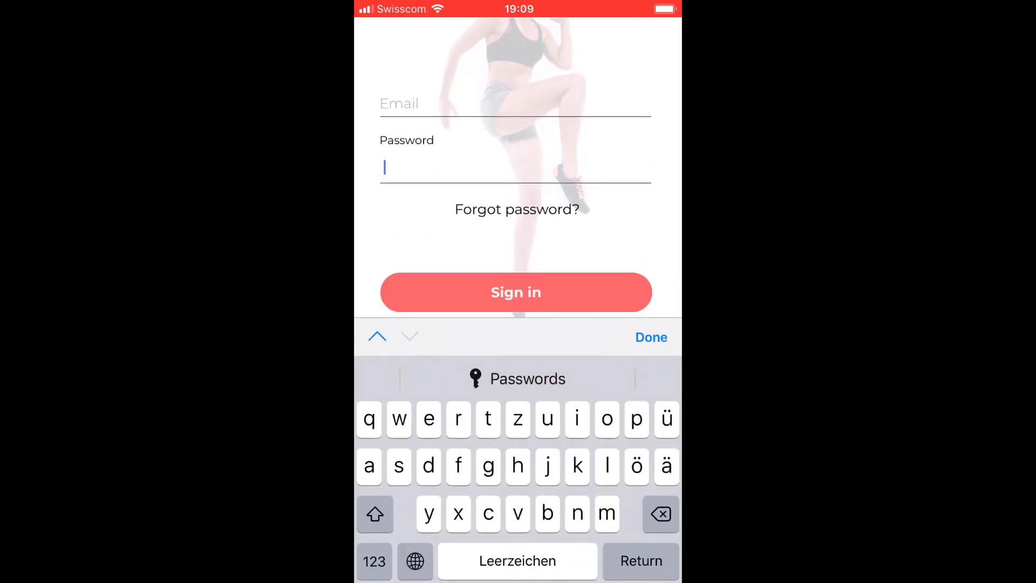
{"action": "left_click", "coordinate": [515, 103]}
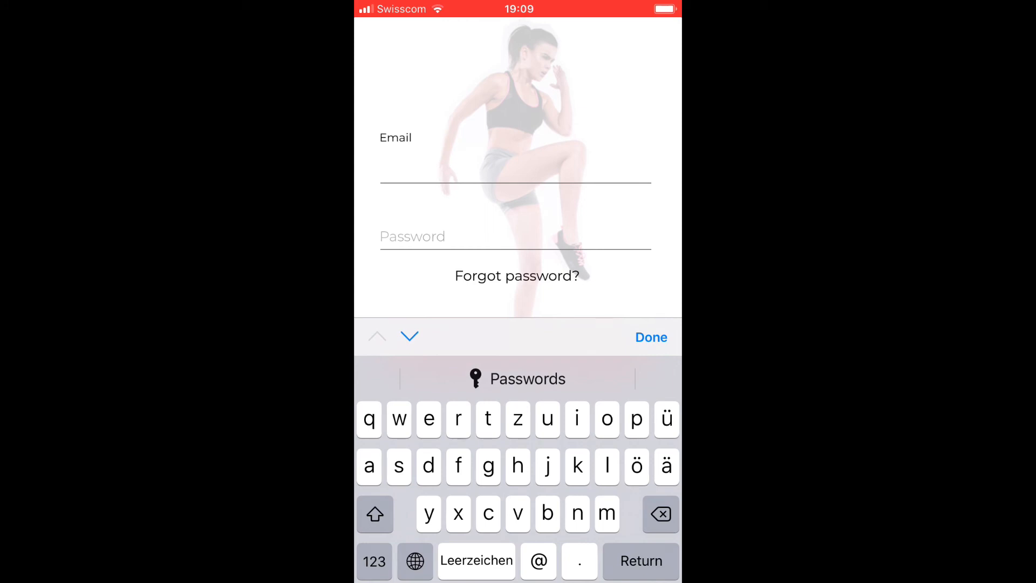
{"action": "left_click", "coordinate": [515, 236]}
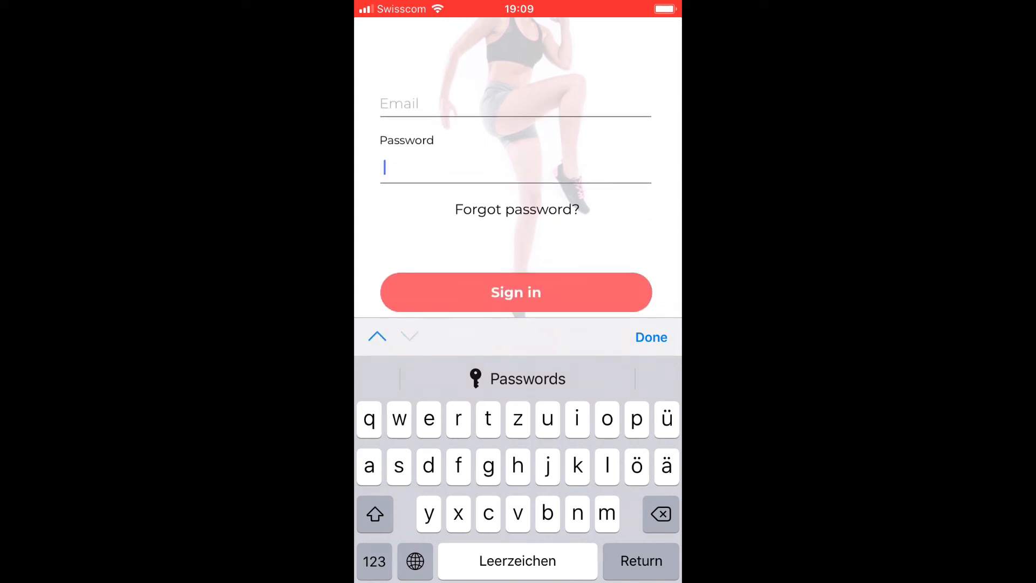
{"action": "left_click", "coordinate": [515, 103]}
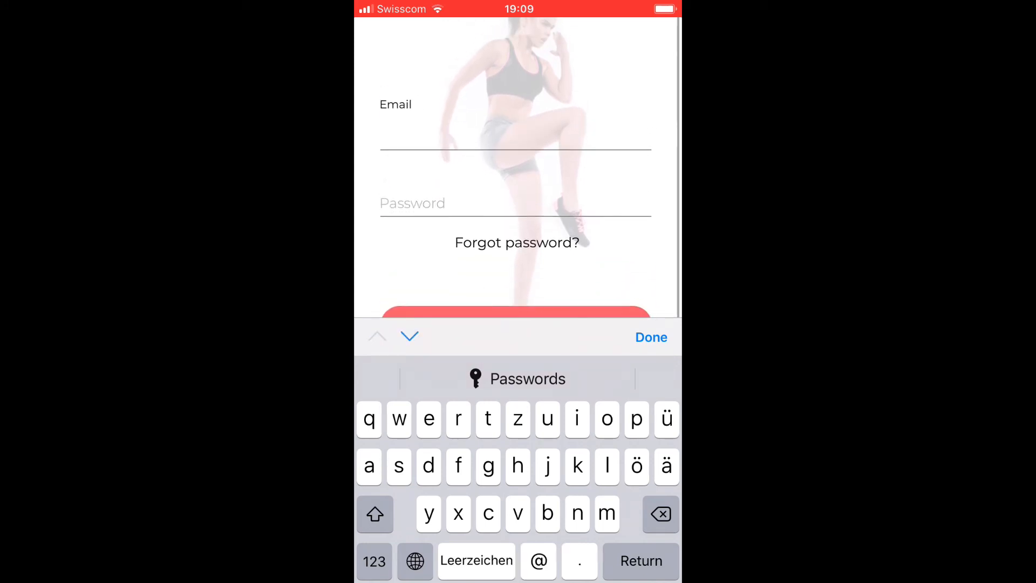
{"action": "left_click", "coordinate": [651, 337]}
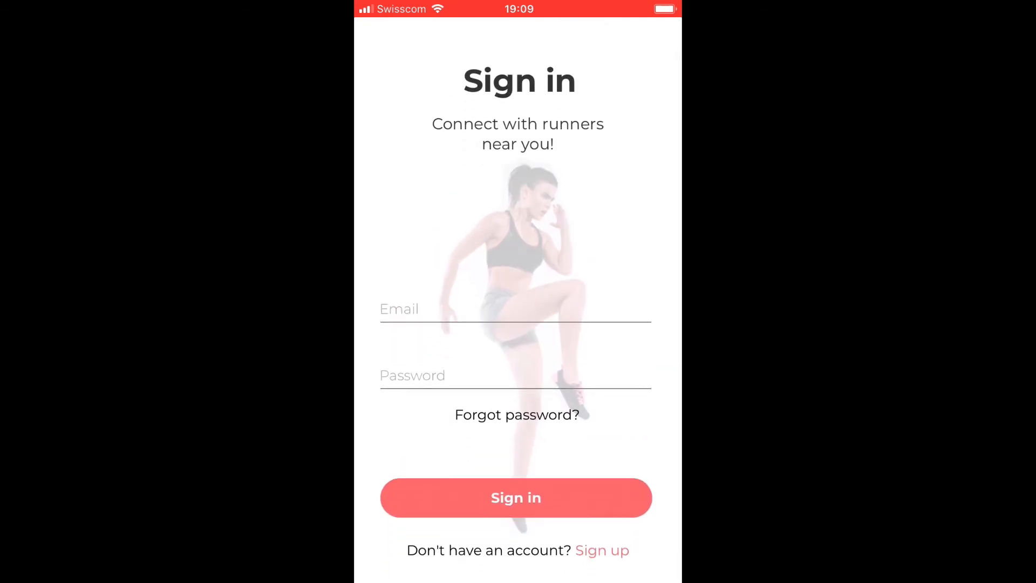
{"action": "scroll", "coordinate": [516, 302], "scroll_direction": "down", "scroll_amount": 1}
{"action": "scroll", "coordinate": [517, 302], "scroll_direction": "up", "scroll_amount": 1}
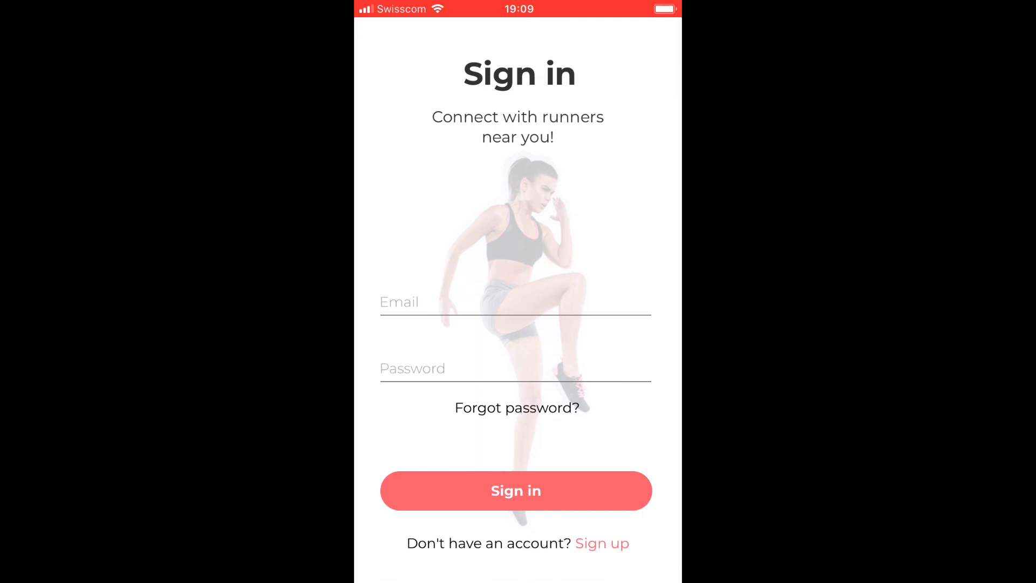
{"action": "left_click", "coordinate": [515, 302]}
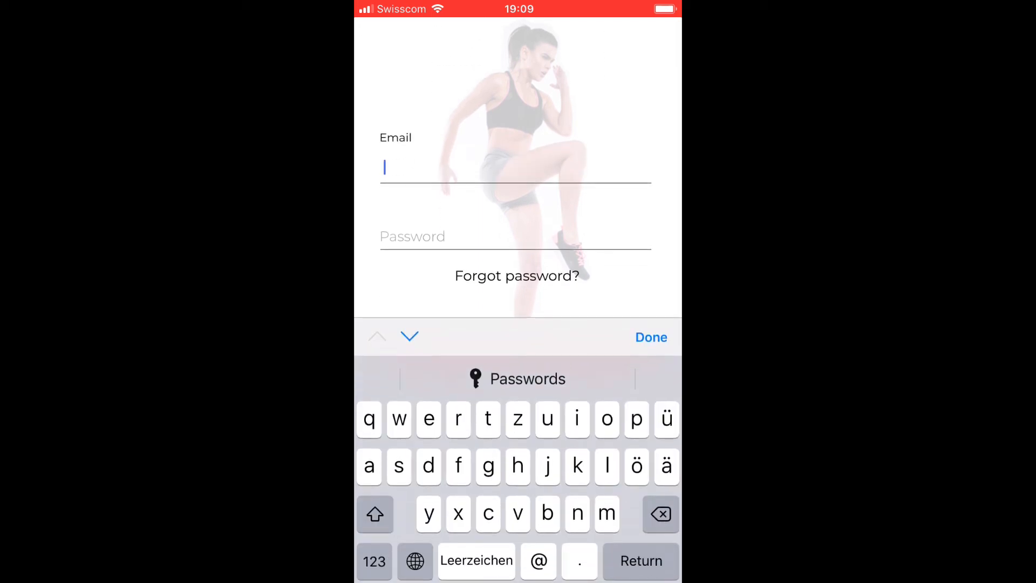
{"action": "type", "text": "zhghh"}
{"action": "left_click", "coordinate": [412, 237]}
{"action": "type", "text": "khjkhj"}
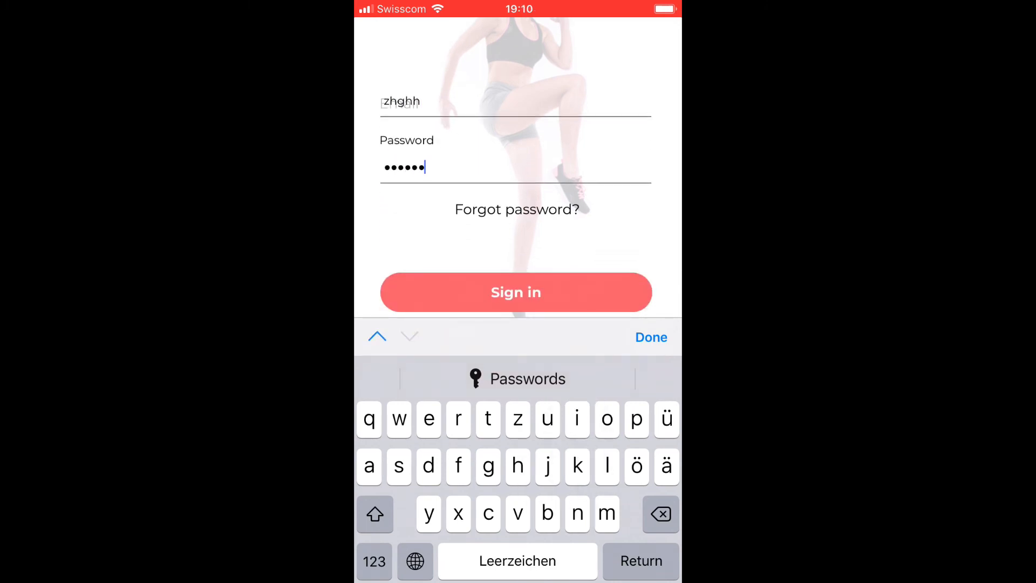
{"action": "scroll", "coordinate": [518, 167], "scroll_direction": "up", "scroll_amount": 3}
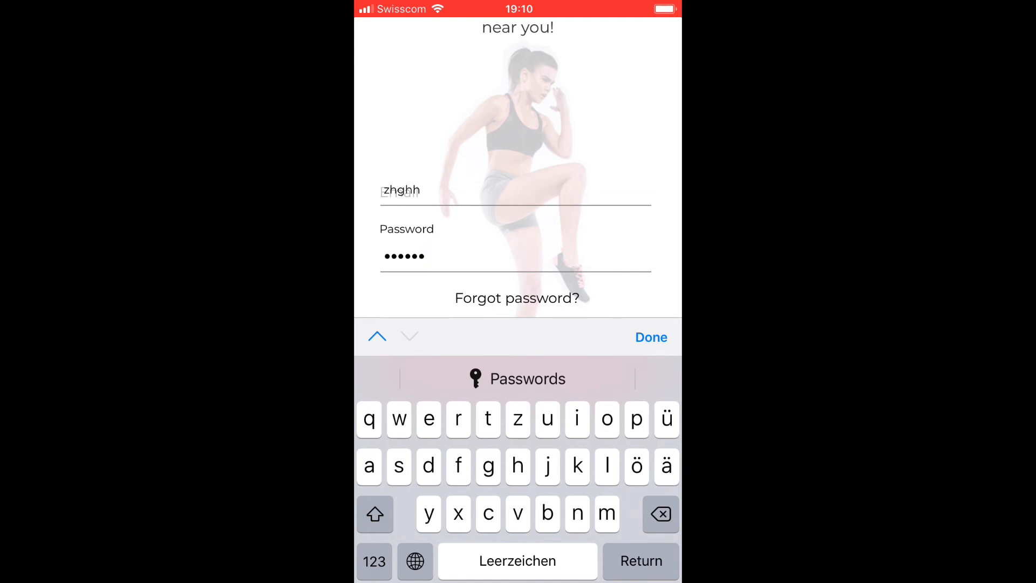
{"action": "left_click", "coordinate": [384, 190]}
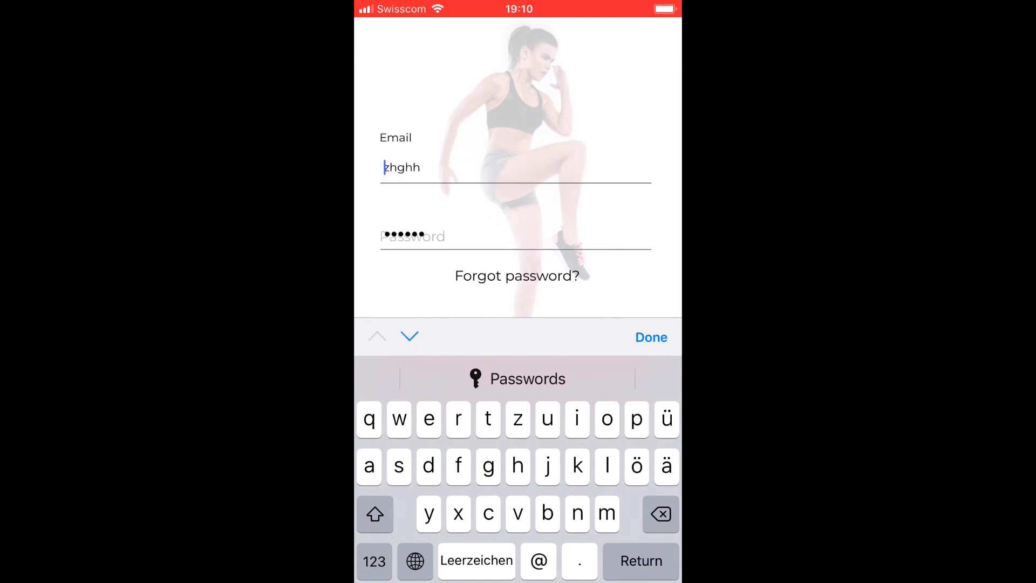
{"action": "left_click", "coordinate": [421, 167]}
{"action": "scroll", "coordinate": [516, 166], "scroll_direction": "down", "scroll_amount": 1}
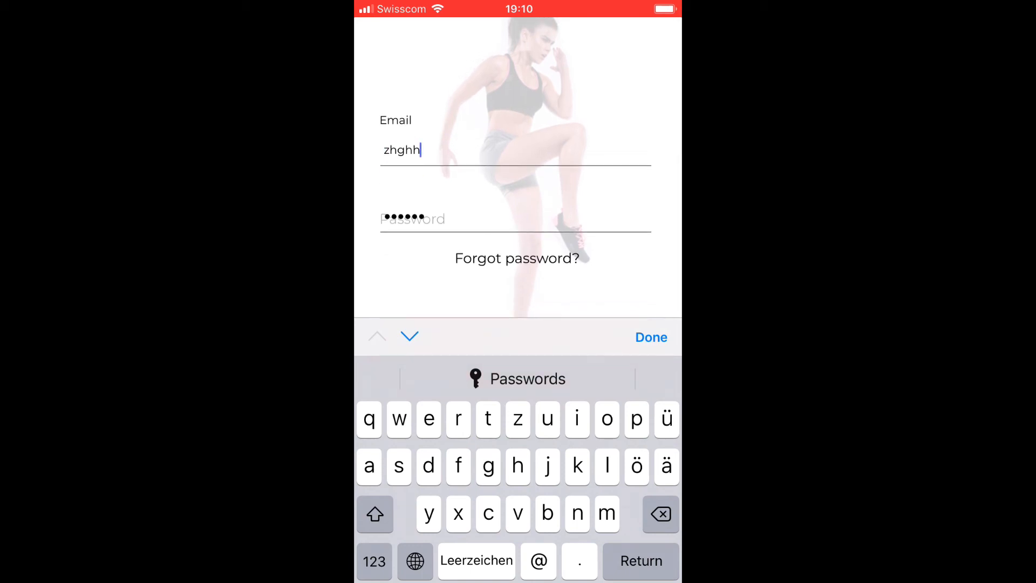
{"action": "left_click", "coordinate": [651, 336]}
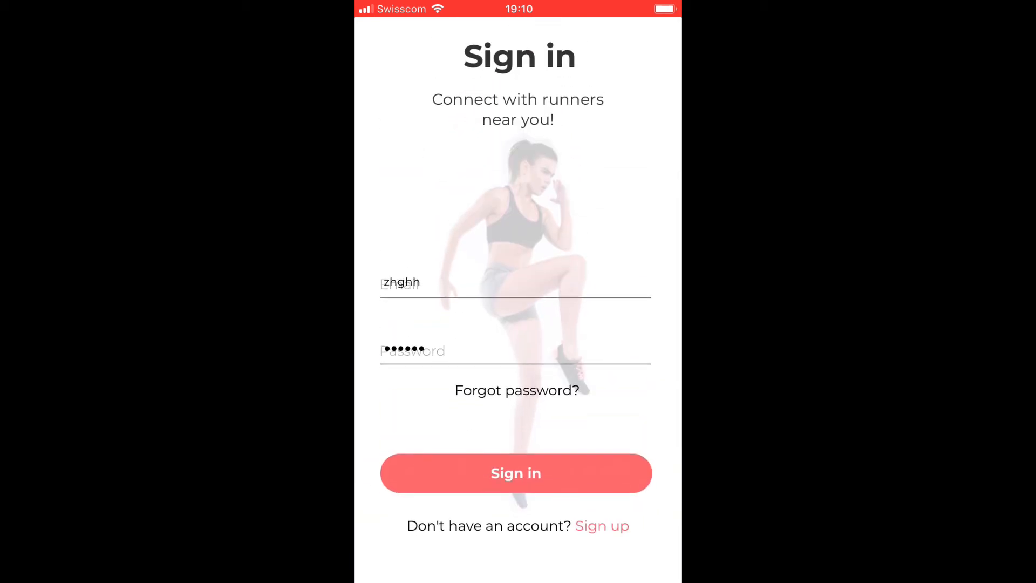